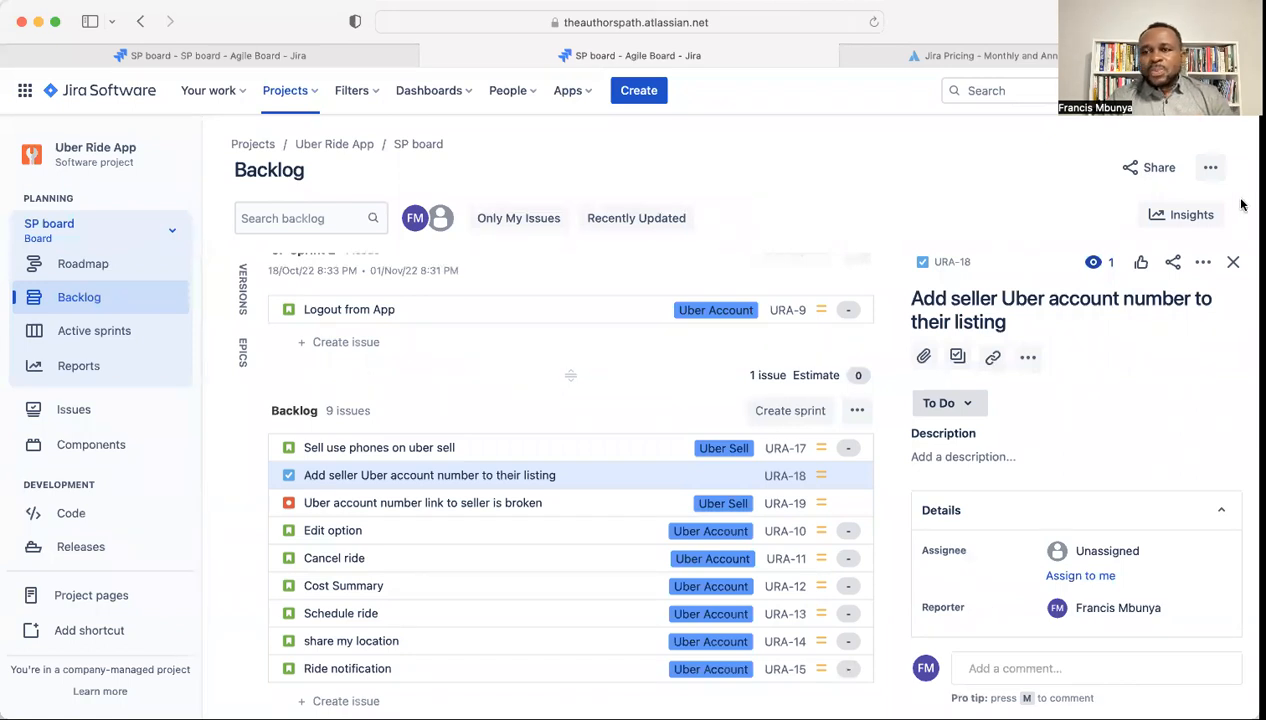
Step: Close the details of the seller account number task and open the project's active sprint board
left_click(1233, 262)
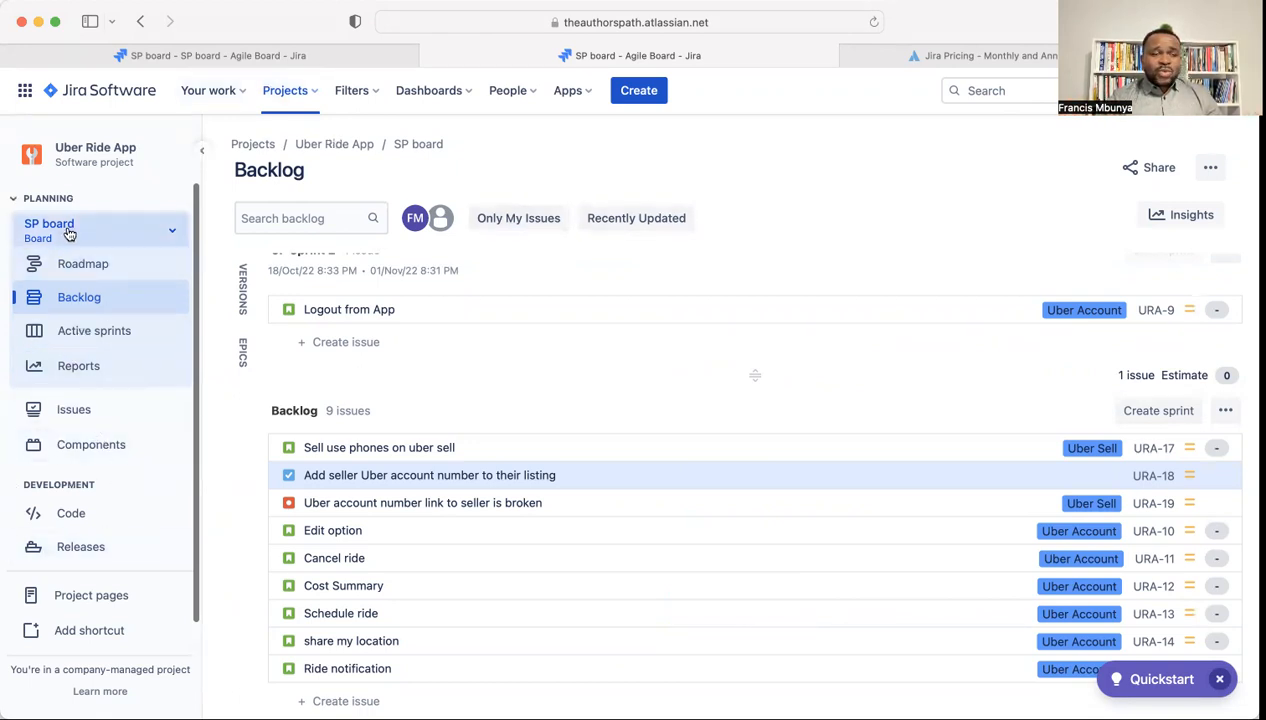
scroll(108, 299, "down", 1)
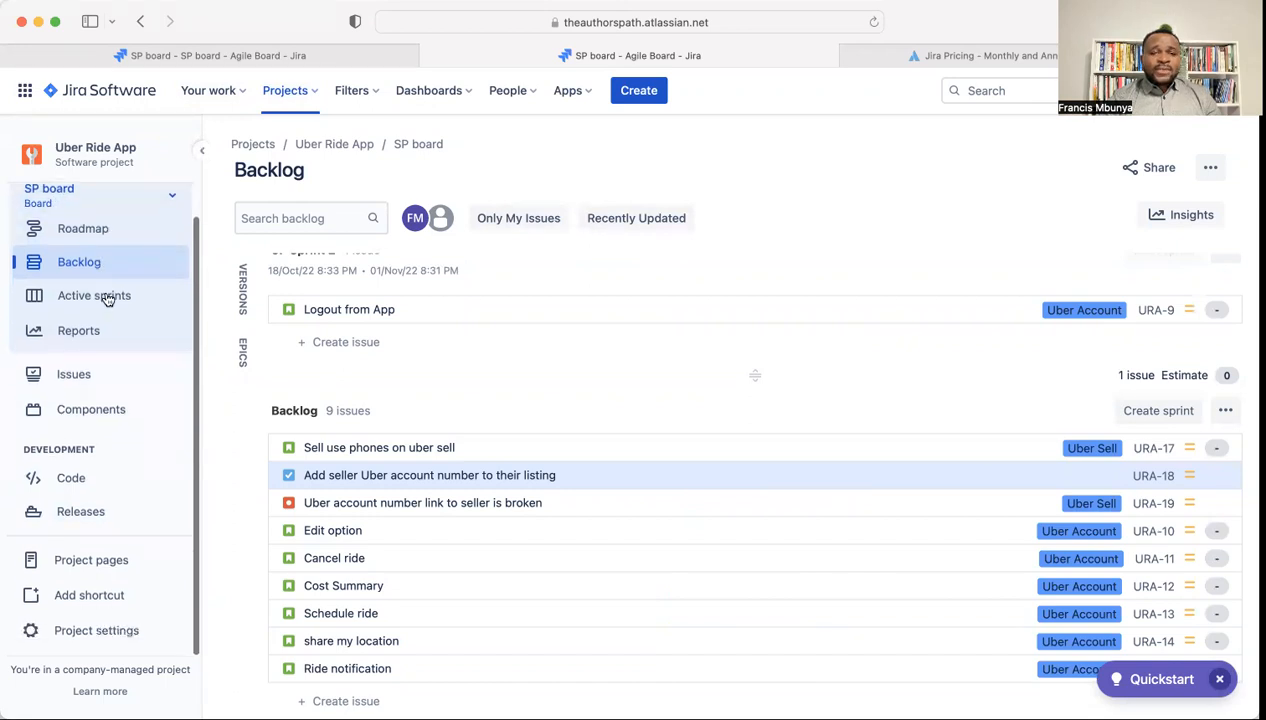
scroll(108, 299, "up", 1)
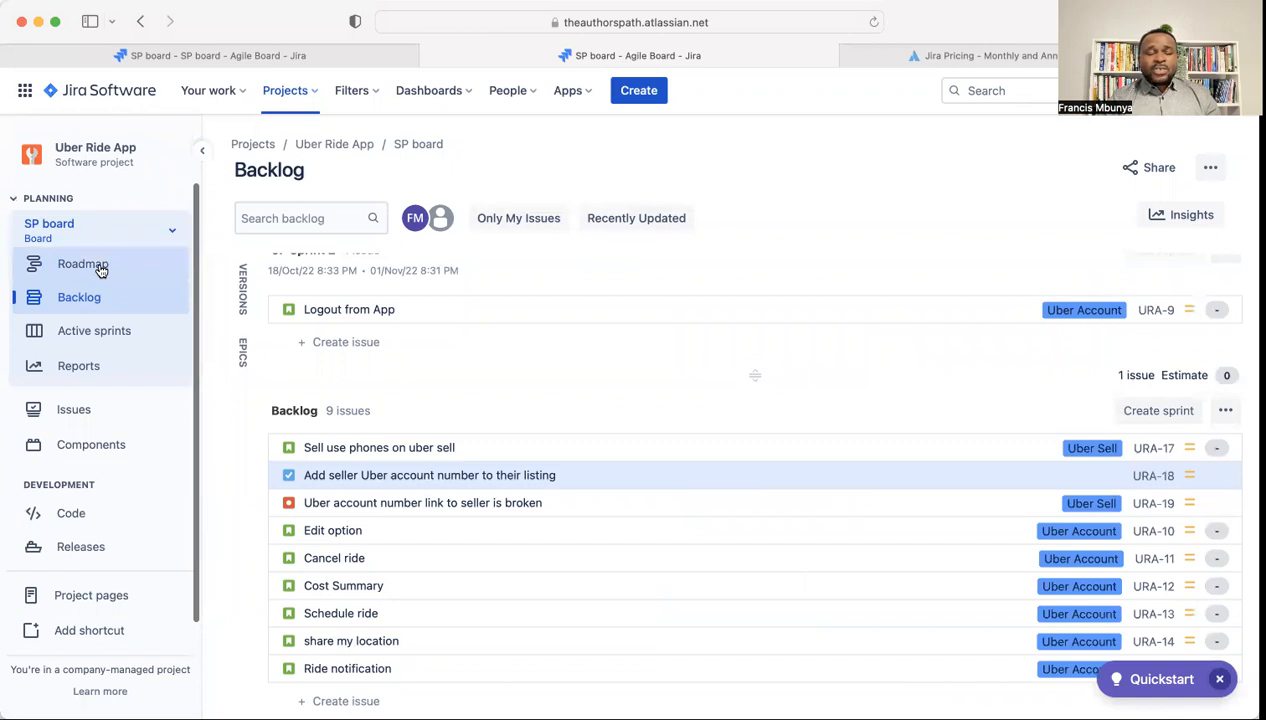
left_click(90, 337)
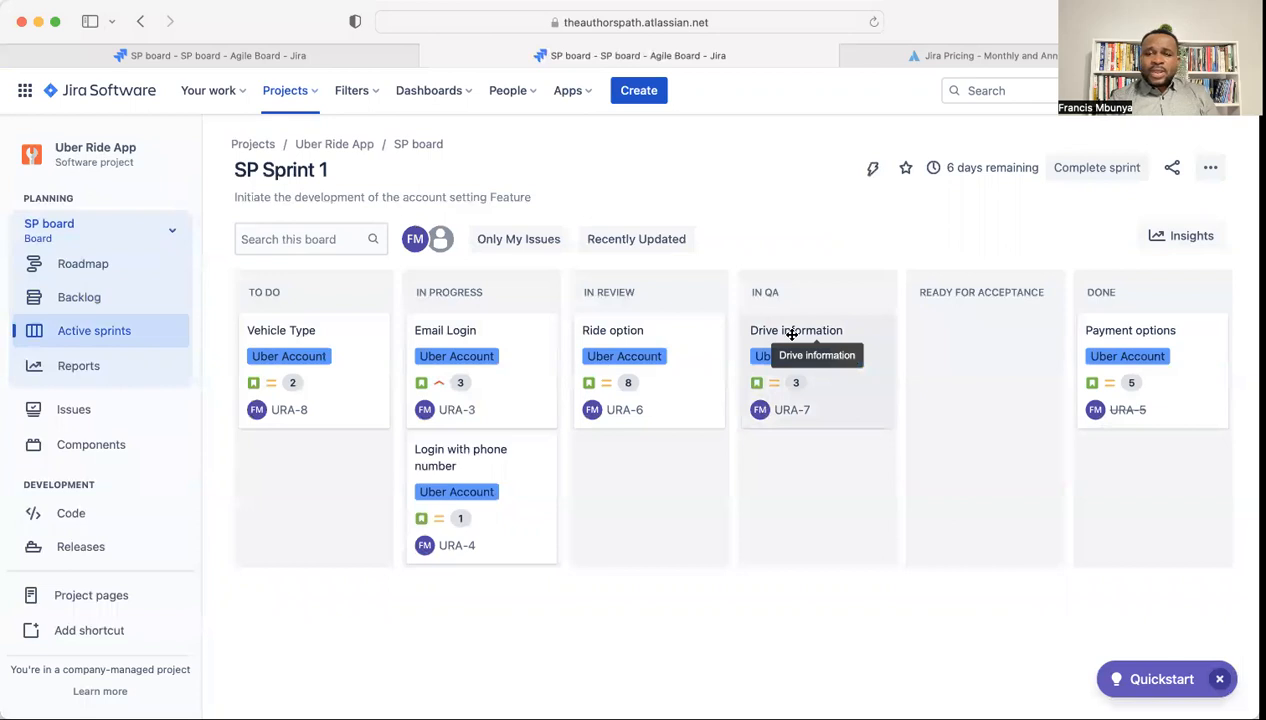
Step: View the details of the Drive information and Ride option stories on the SP Sprint 1 board, closing each one
left_click(792, 334)
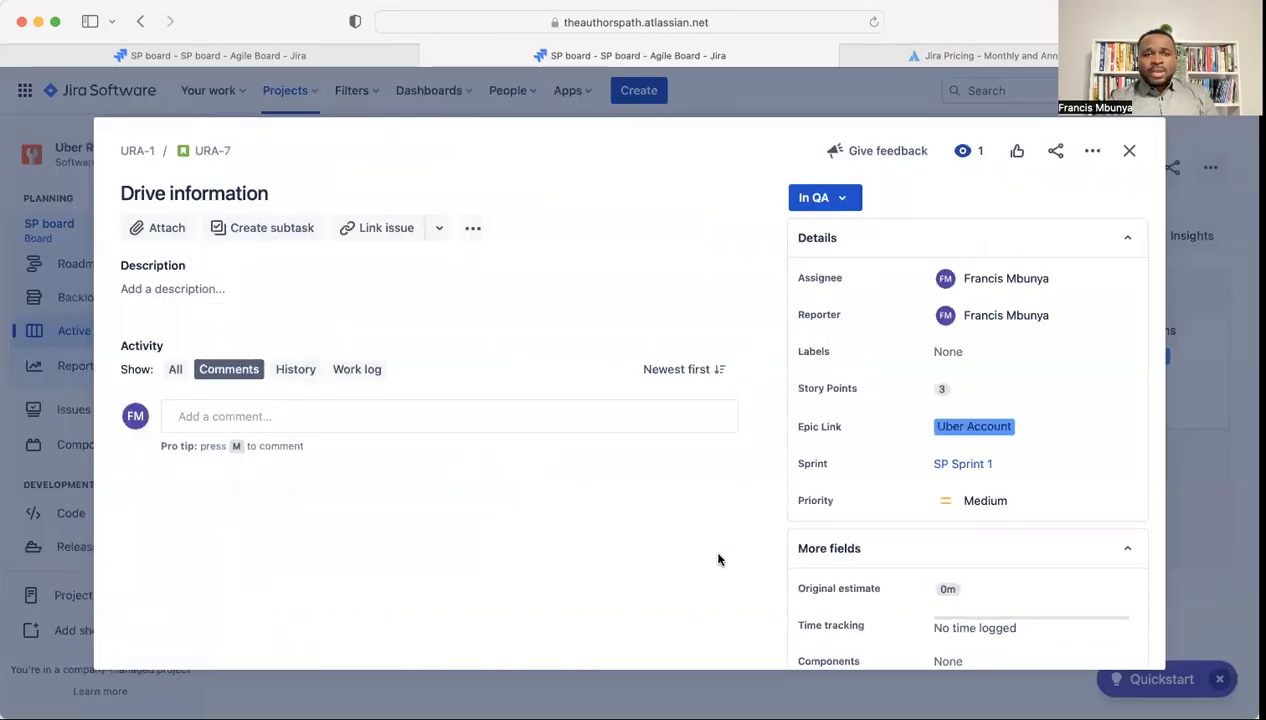
left_click(1133, 155)
left_click(625, 352)
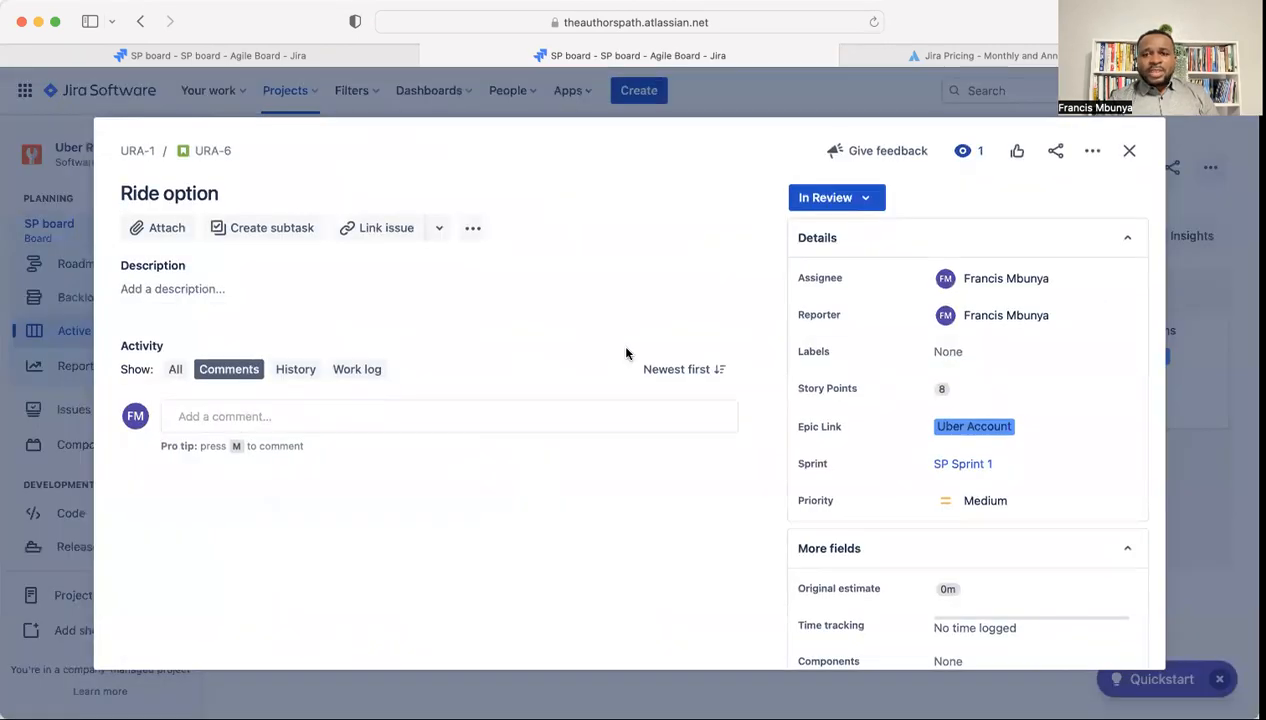
left_click(1129, 152)
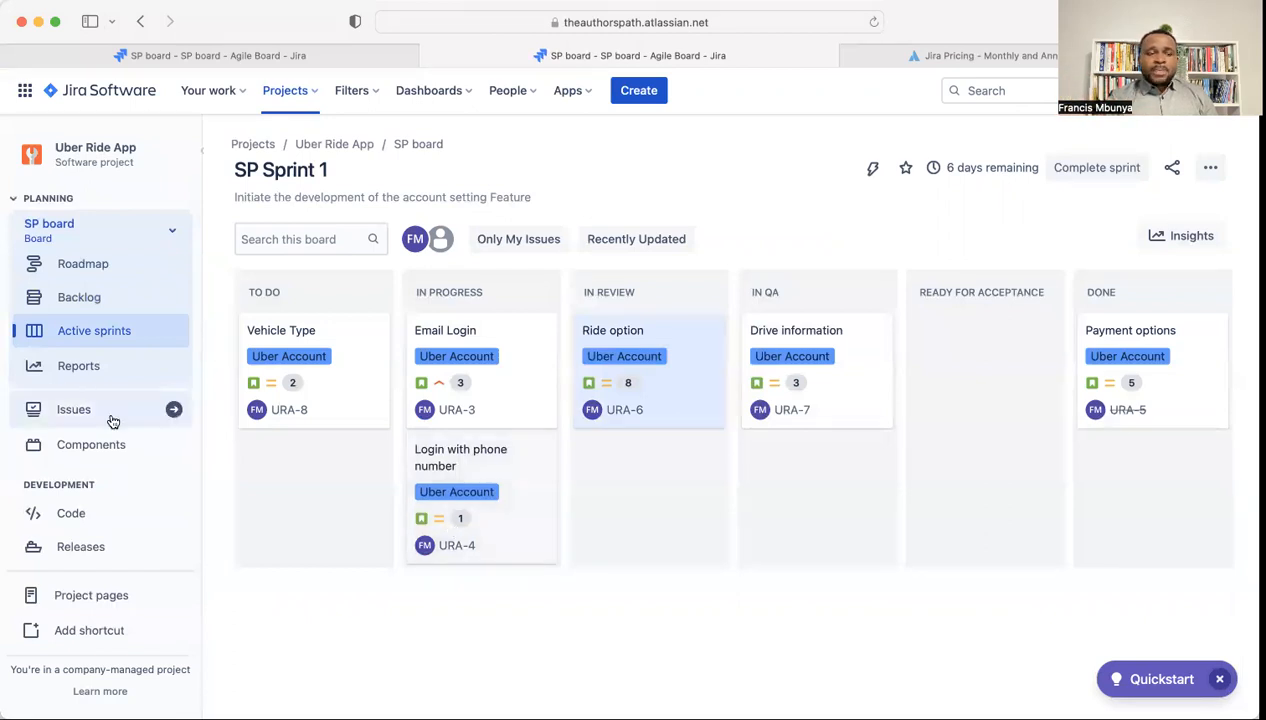
Step: Open the project backlog and review the issues in SP Sprint 1, SP Sprint 2 and the Backlog section
left_click(81, 302)
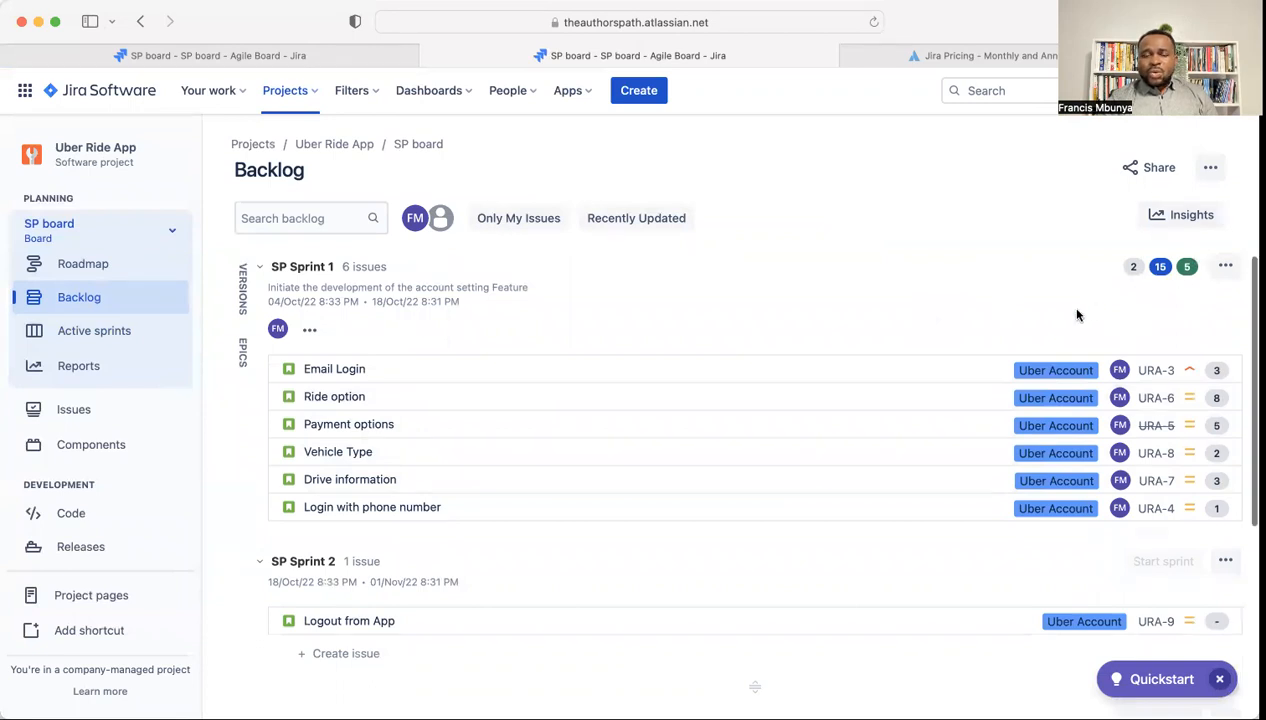
scroll(732, 558, "down", 1)
scroll(732, 558, "down", 3)
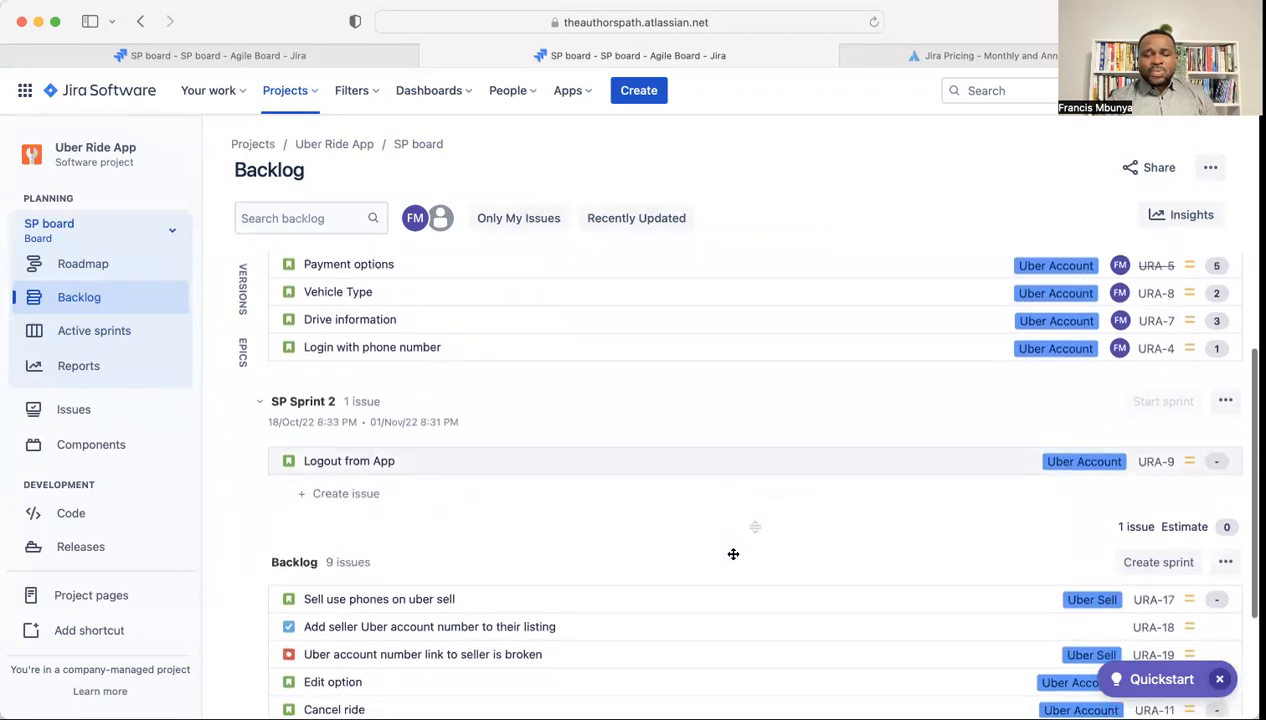
scroll(445, 438, "up", 4)
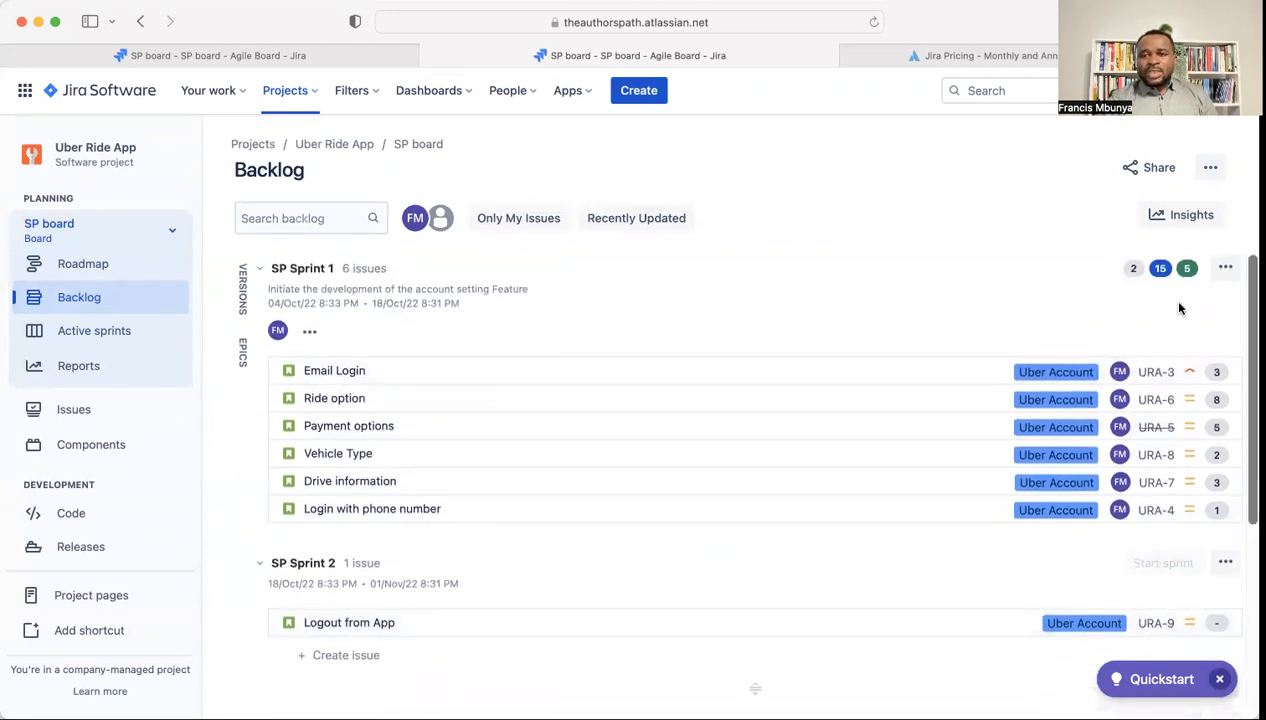
scroll(1023, 533, "down", 3)
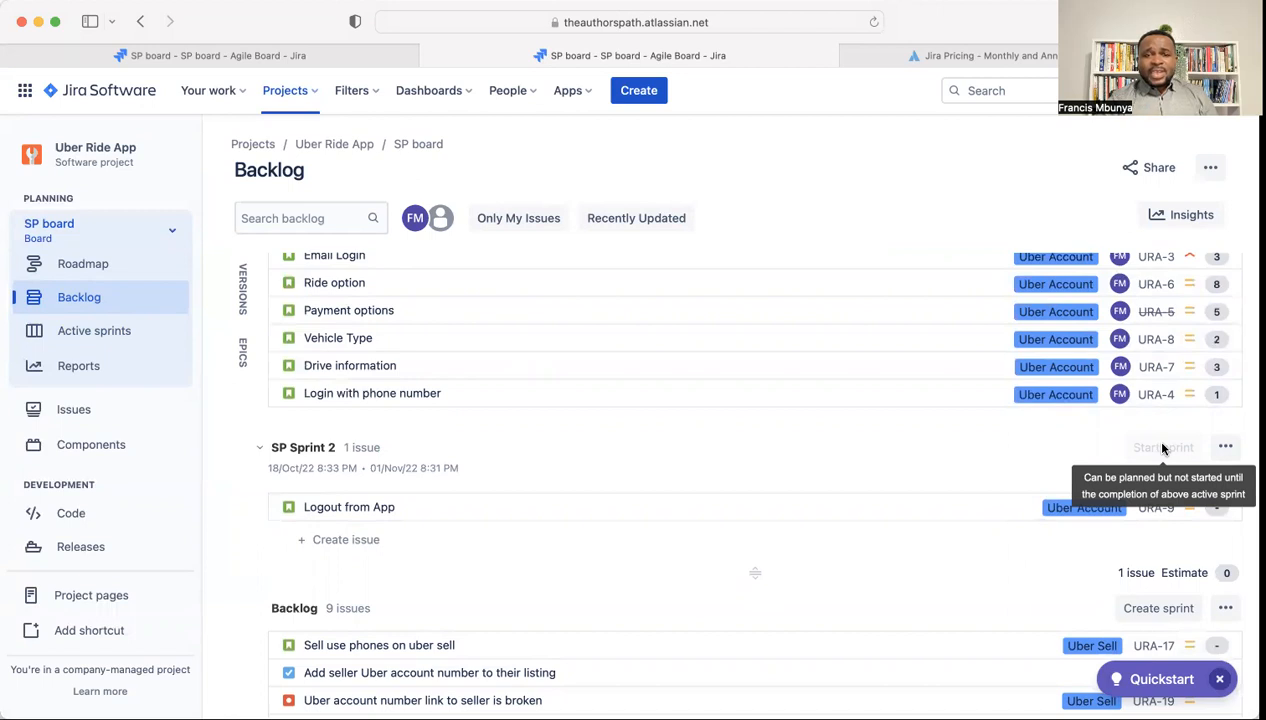
scroll(1001, 521, "down", 1)
scroll(1001, 521, "down", 2)
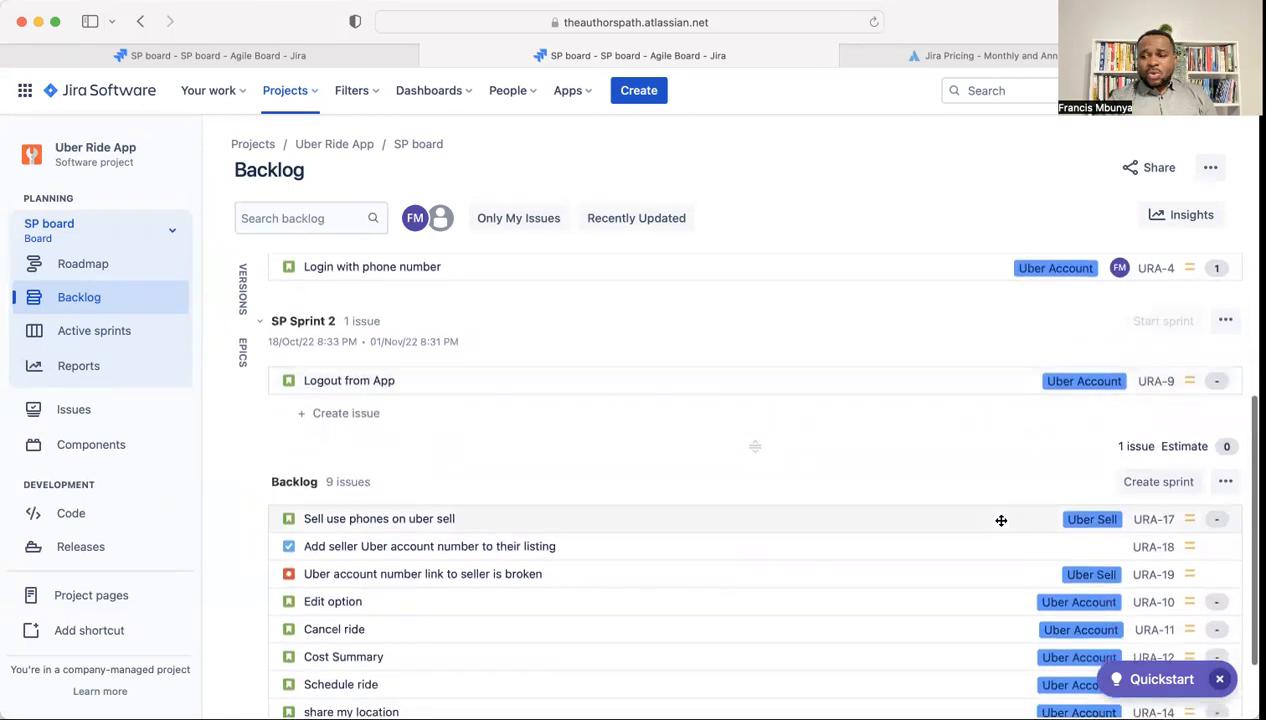
scroll(712, 585, "down", 1)
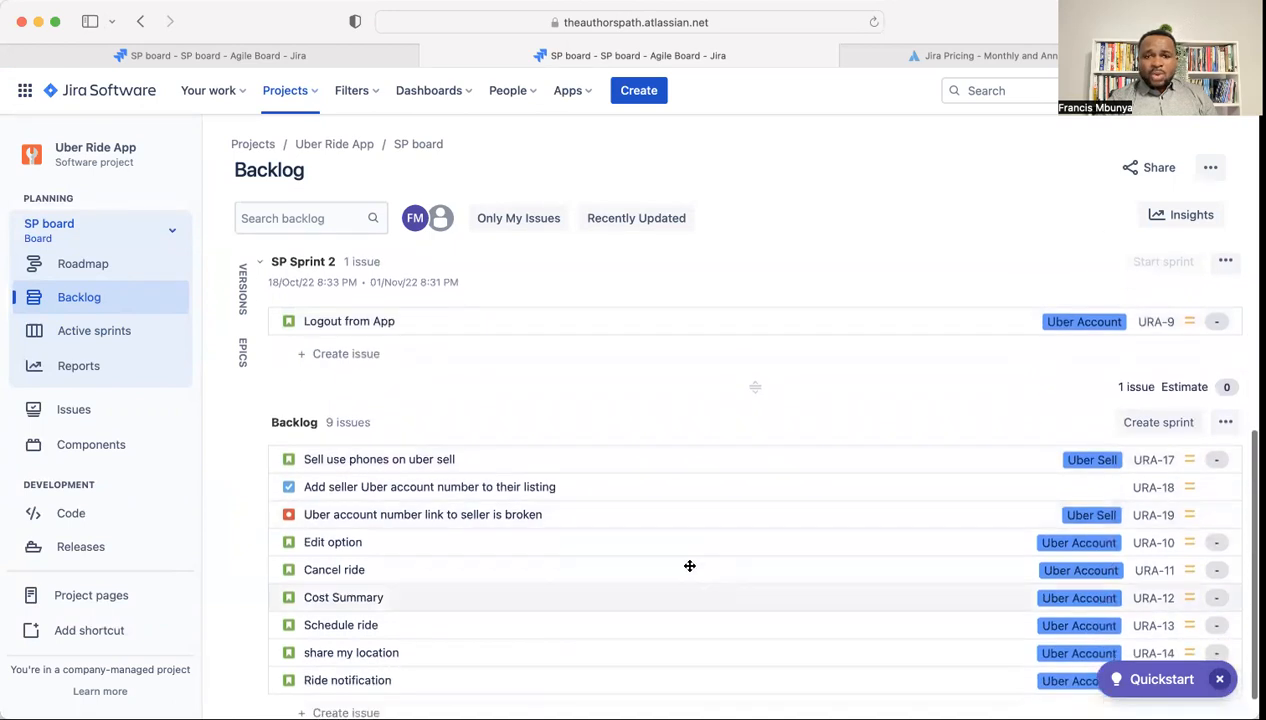
Step: Open the "Sell use phones on uber sell" story from the backlog and examine its description and detail fields
left_click(391, 461)
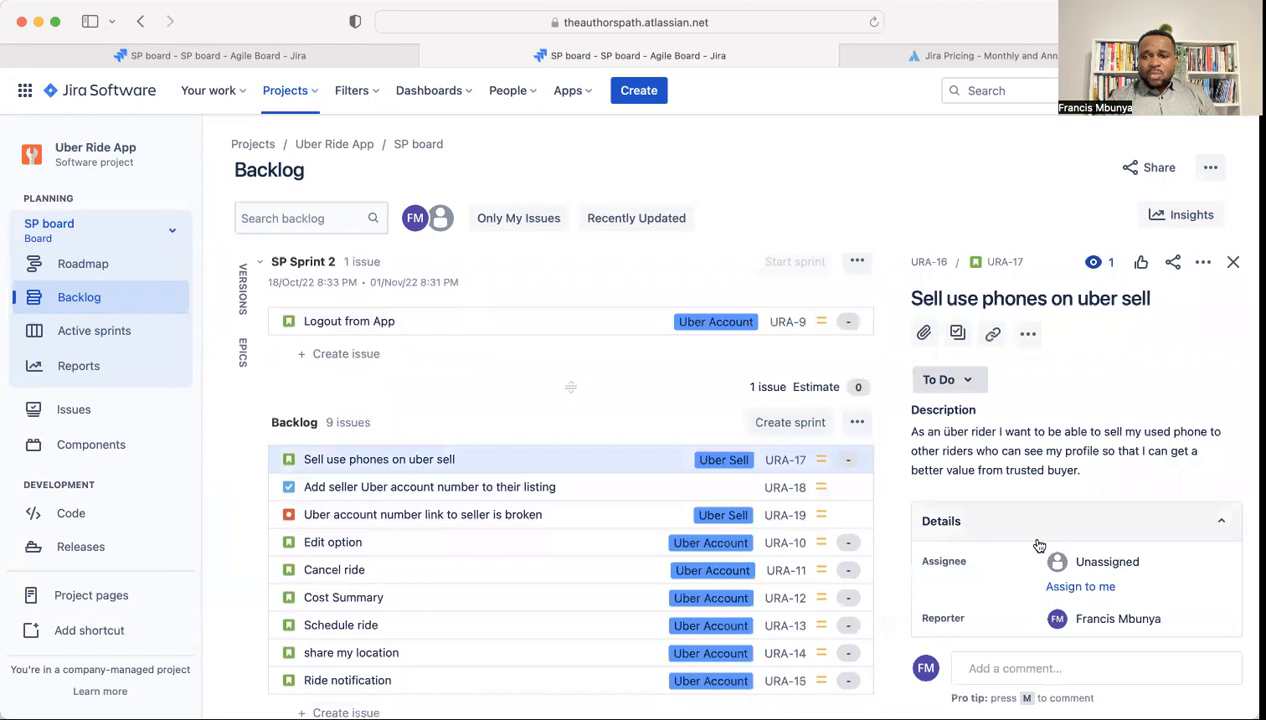
scroll(1053, 560, "down", 2)
scroll(1053, 560, "down", 3)
scroll(1053, 560, "up", 3)
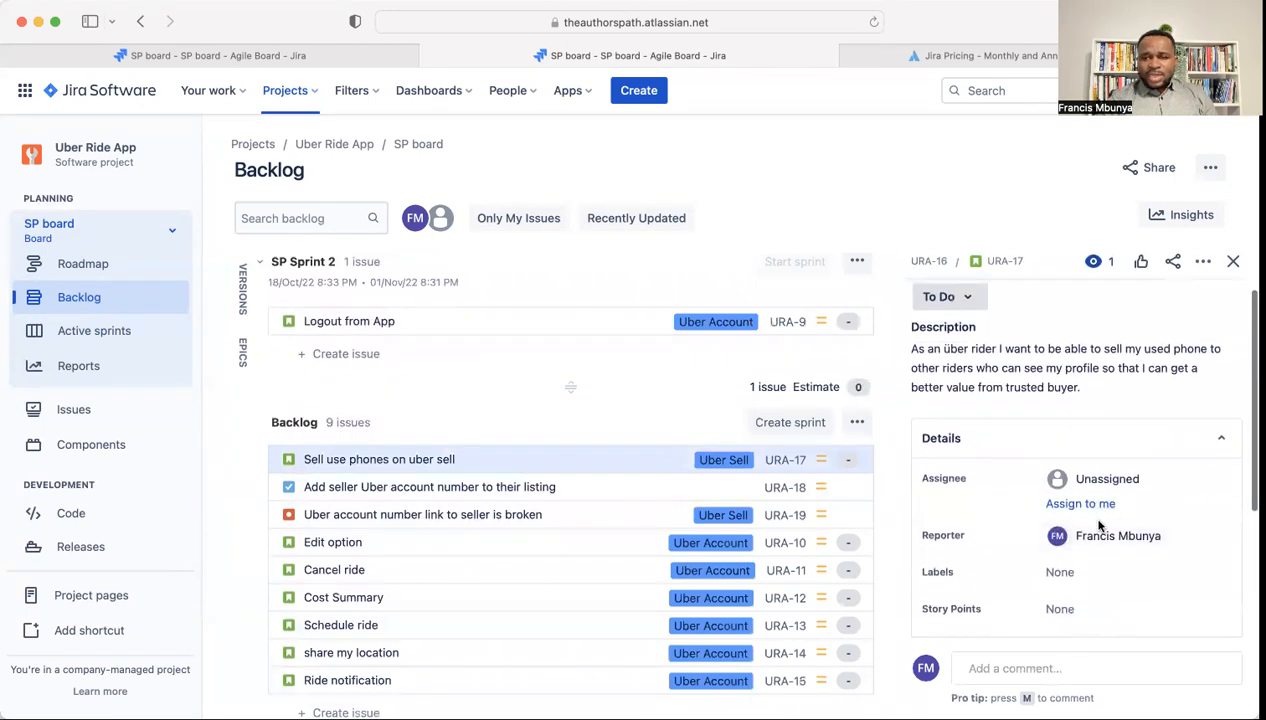
scroll(1085, 525, "down", 2)
scroll(1080, 505, "down", 1)
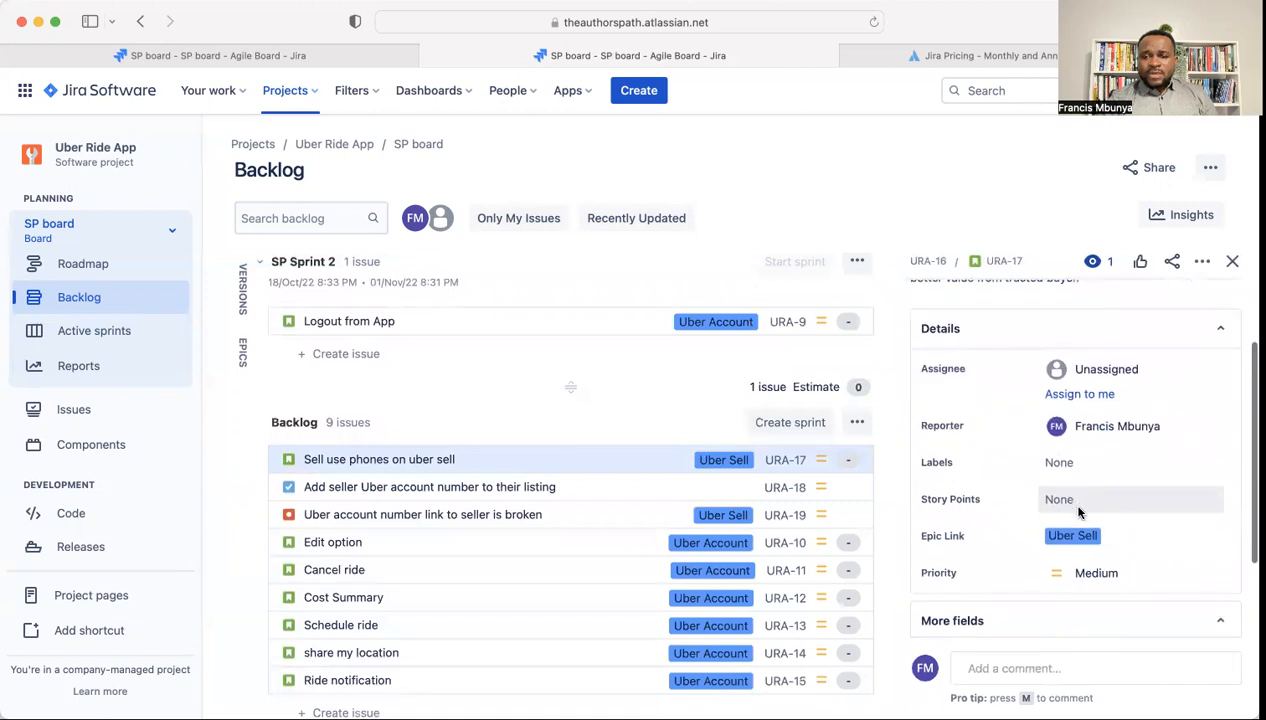
scroll(1082, 508, "down", 1)
scroll(1085, 515, "up", 5)
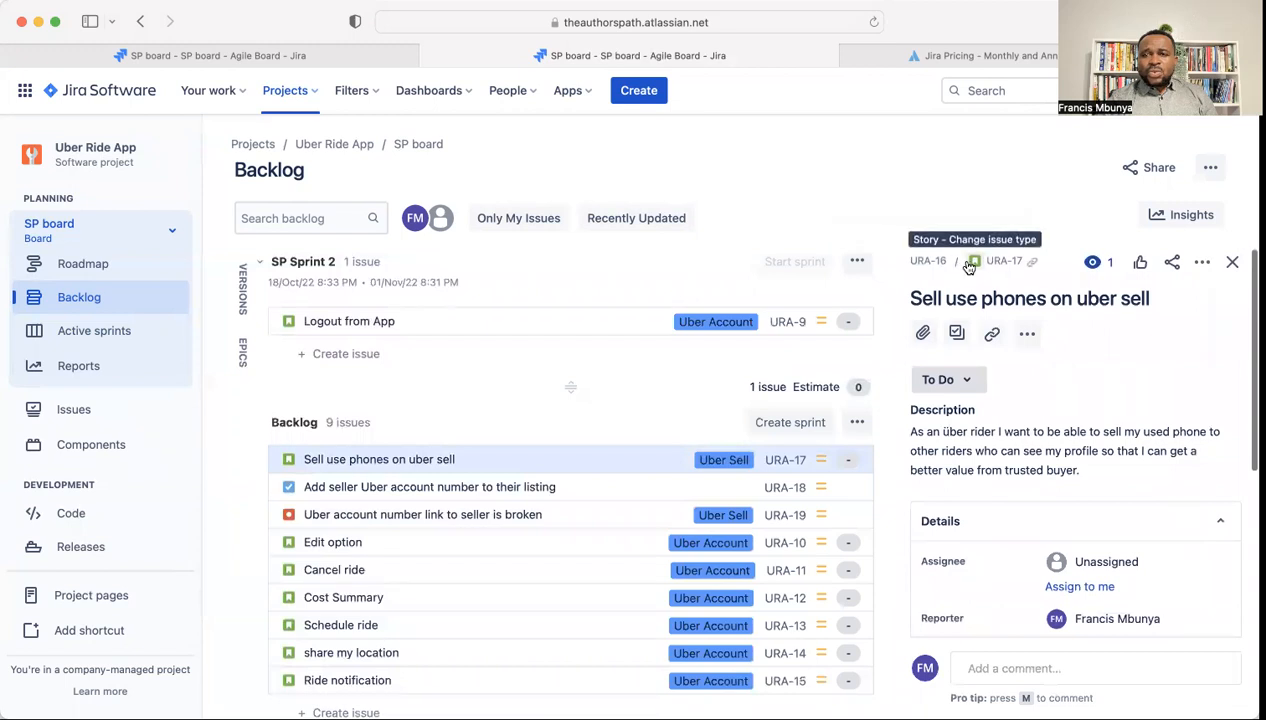
Step: Open story URA-17 on its full page and add the line "Acceptance Criteria" followed by an empty bullet to its description
left_click(998, 264)
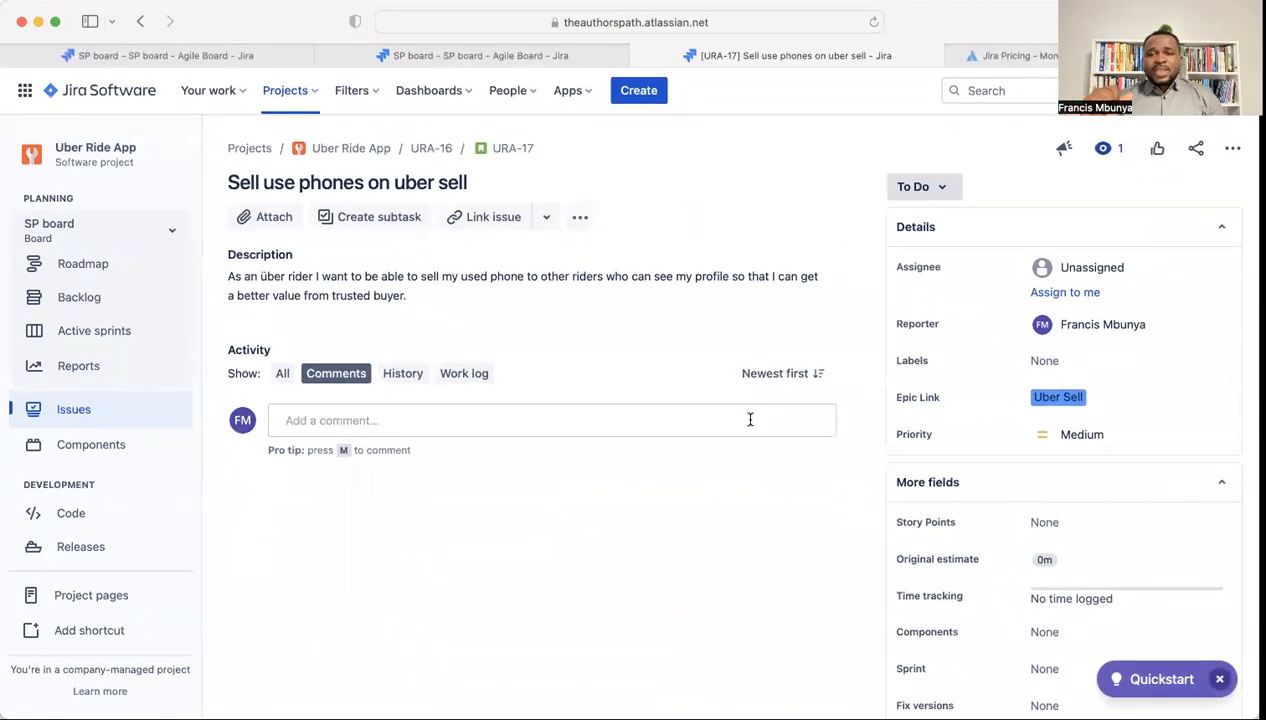
left_click(423, 300)
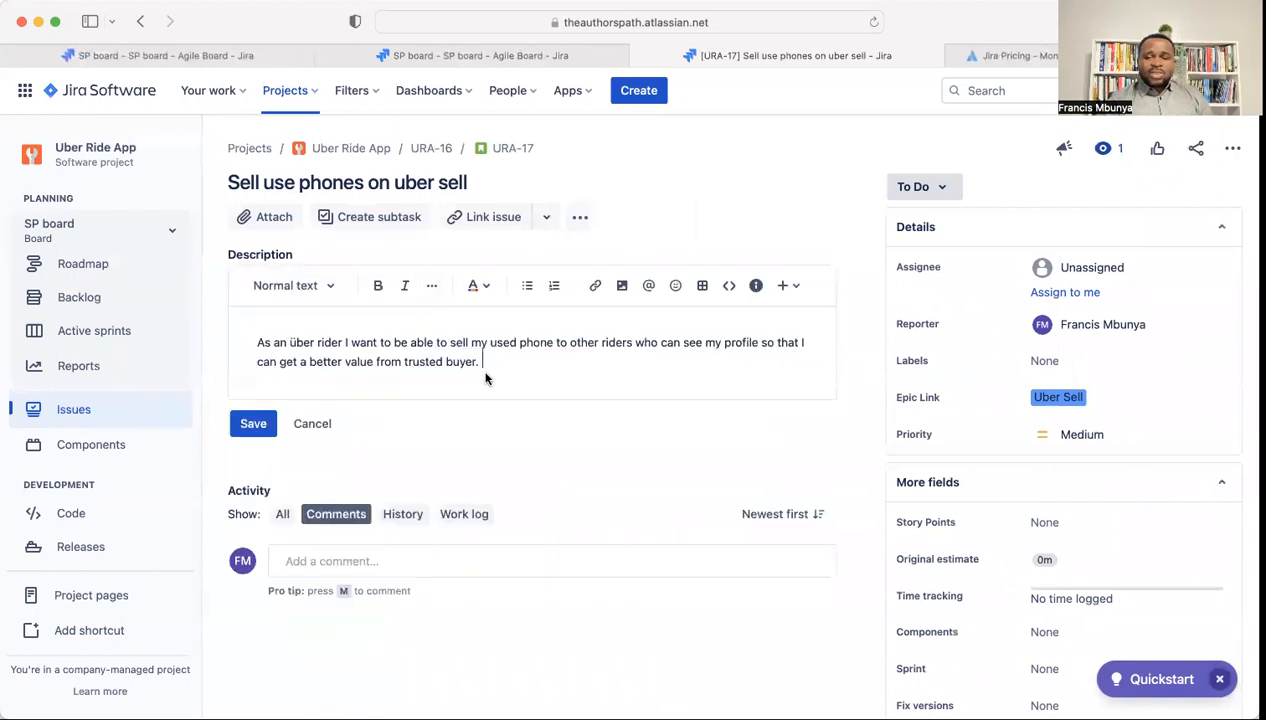
key("Return")
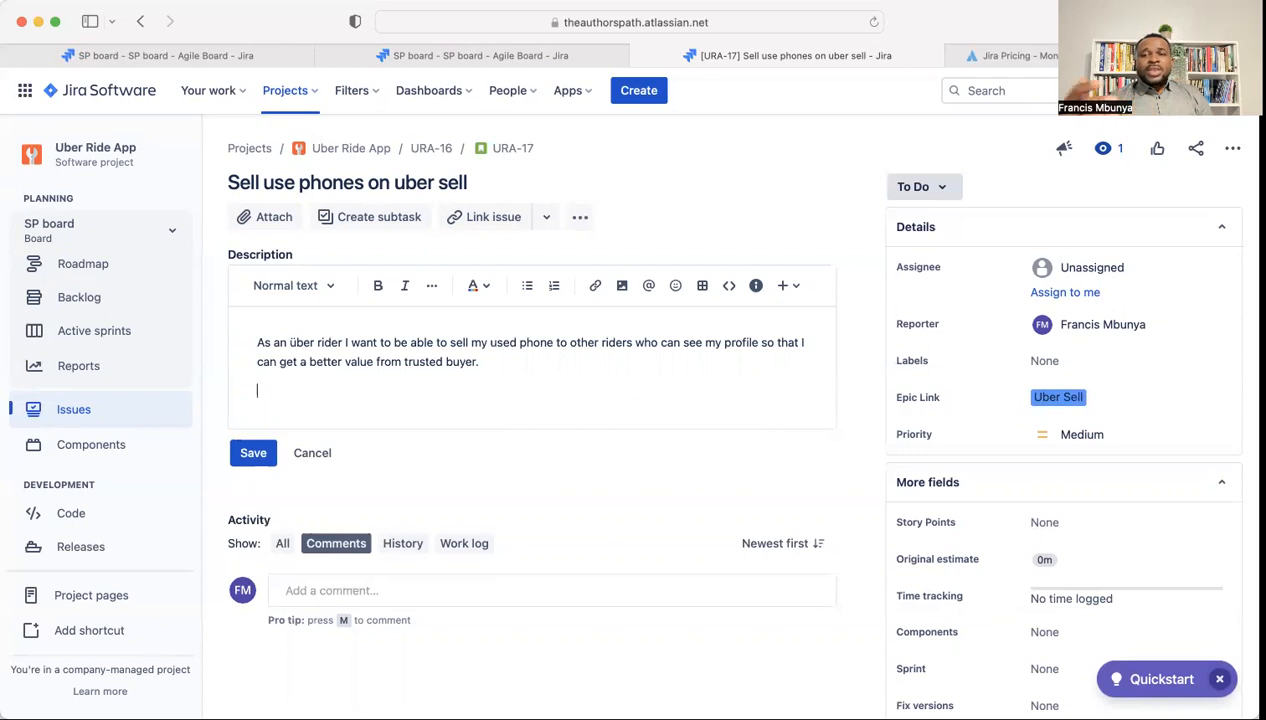
key("Return")
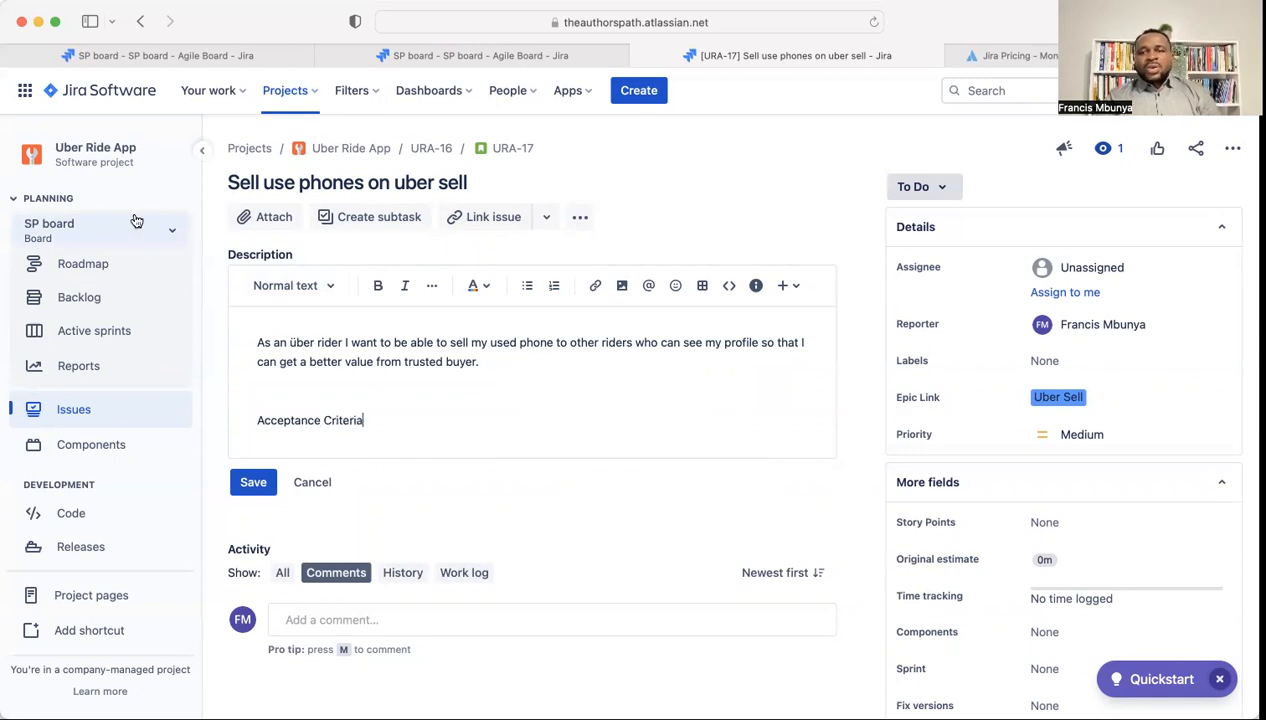
key("Return")
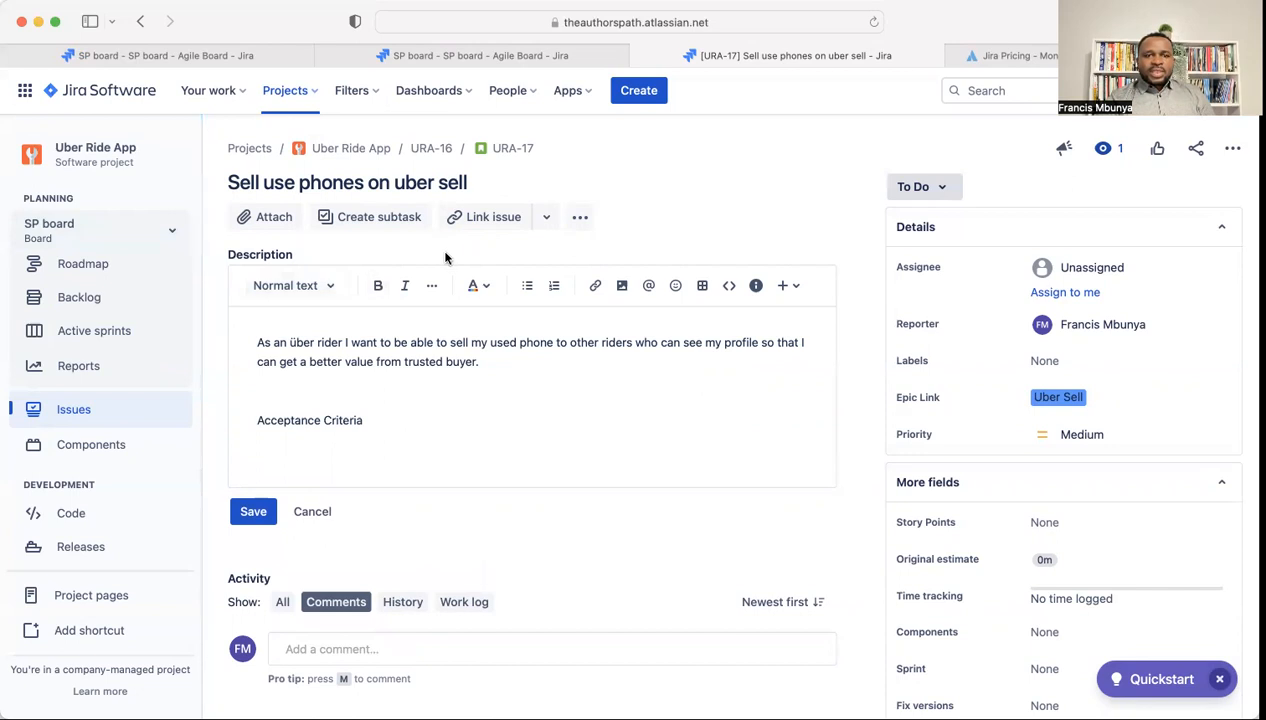
left_click(527, 287)
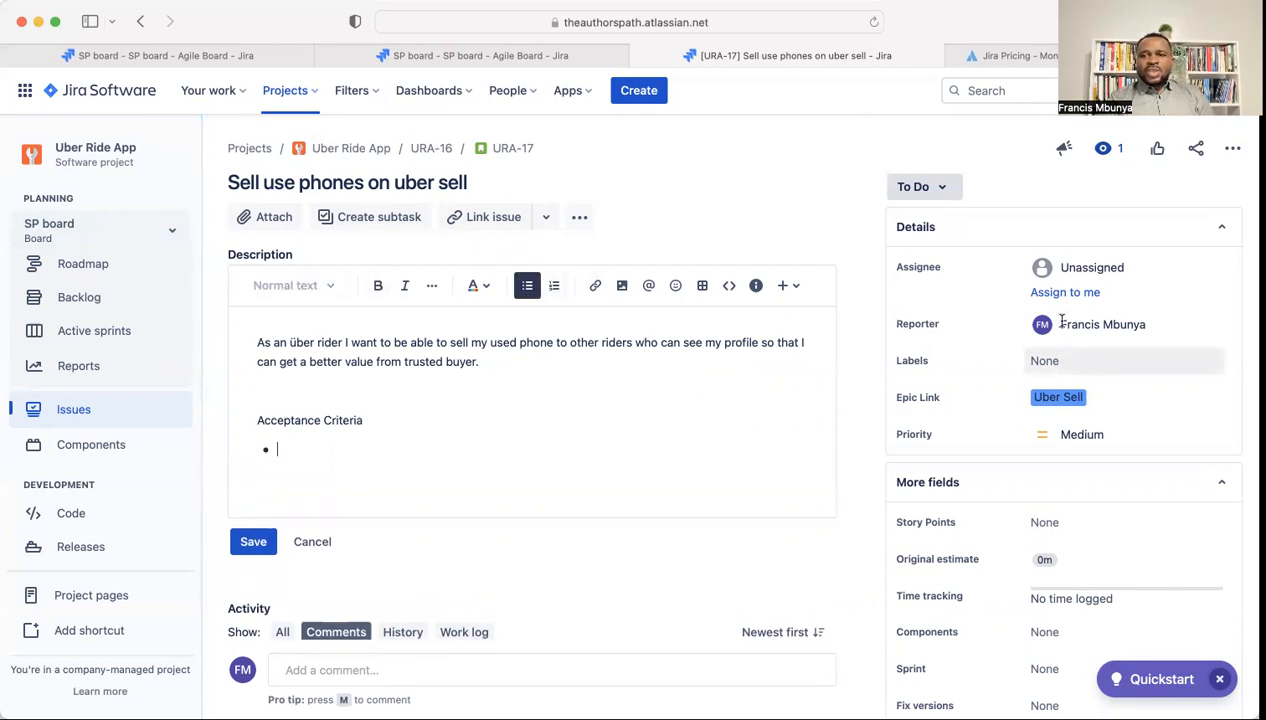
Step: Assign the story to yourself and set its Story Points to 3
left_click(1070, 292)
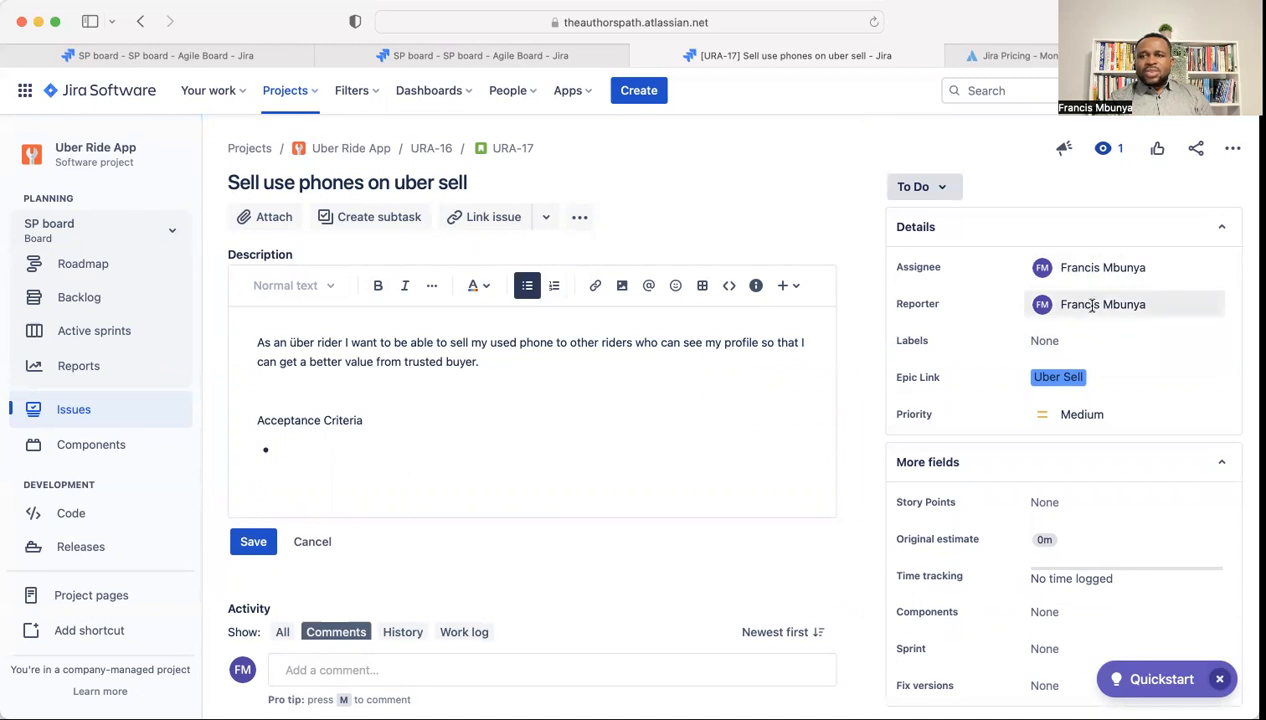
scroll(1076, 515, "down", 1)
scroll(1076, 515, "down", 3)
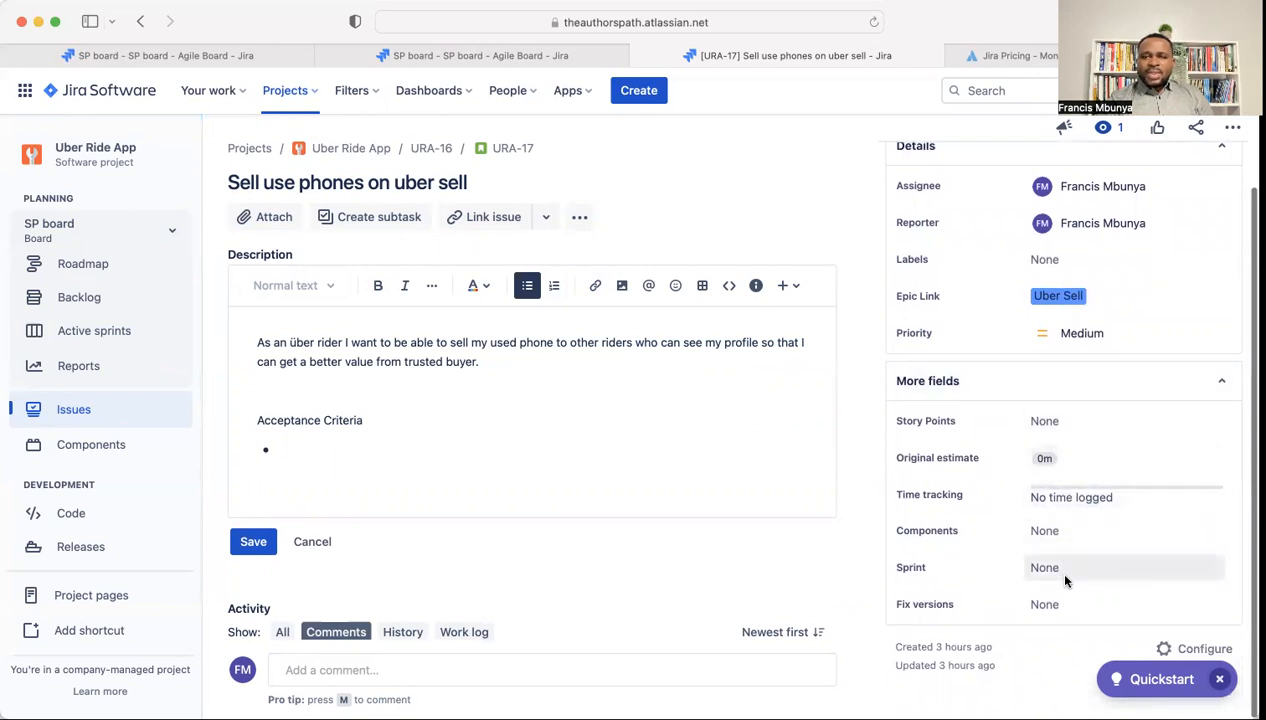
left_click(1061, 425)
type("3")
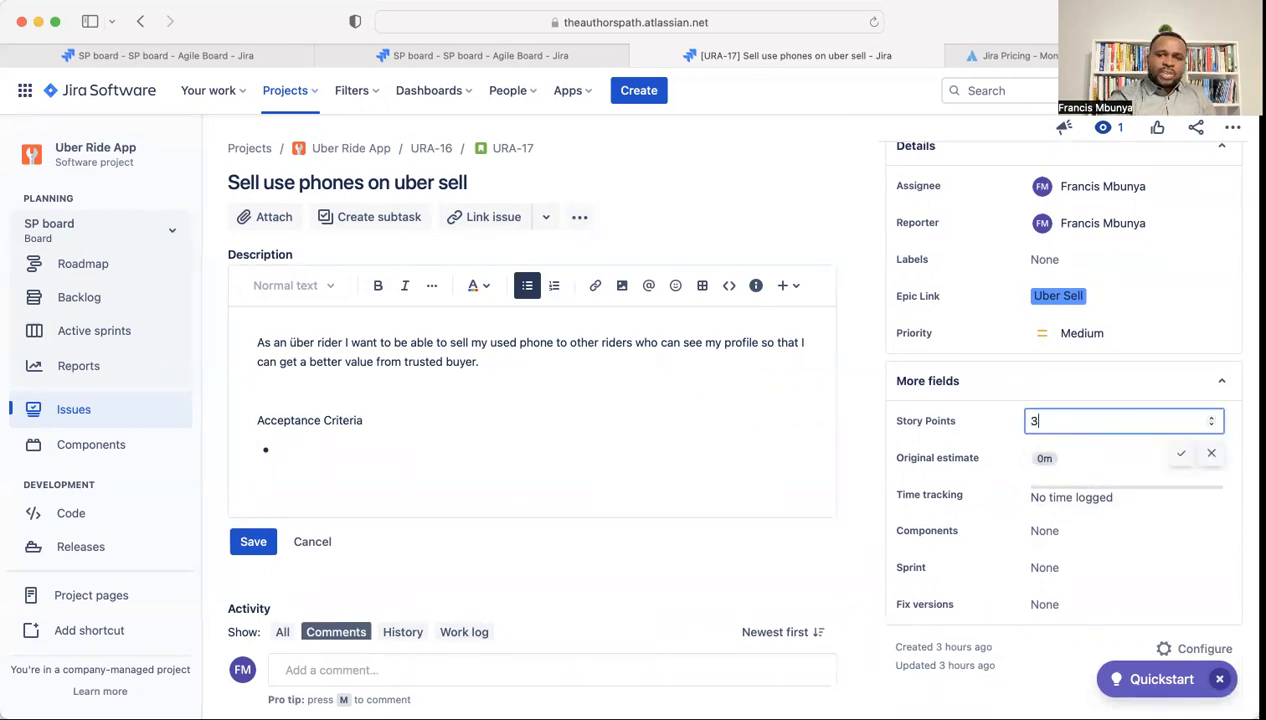
left_click(1181, 455)
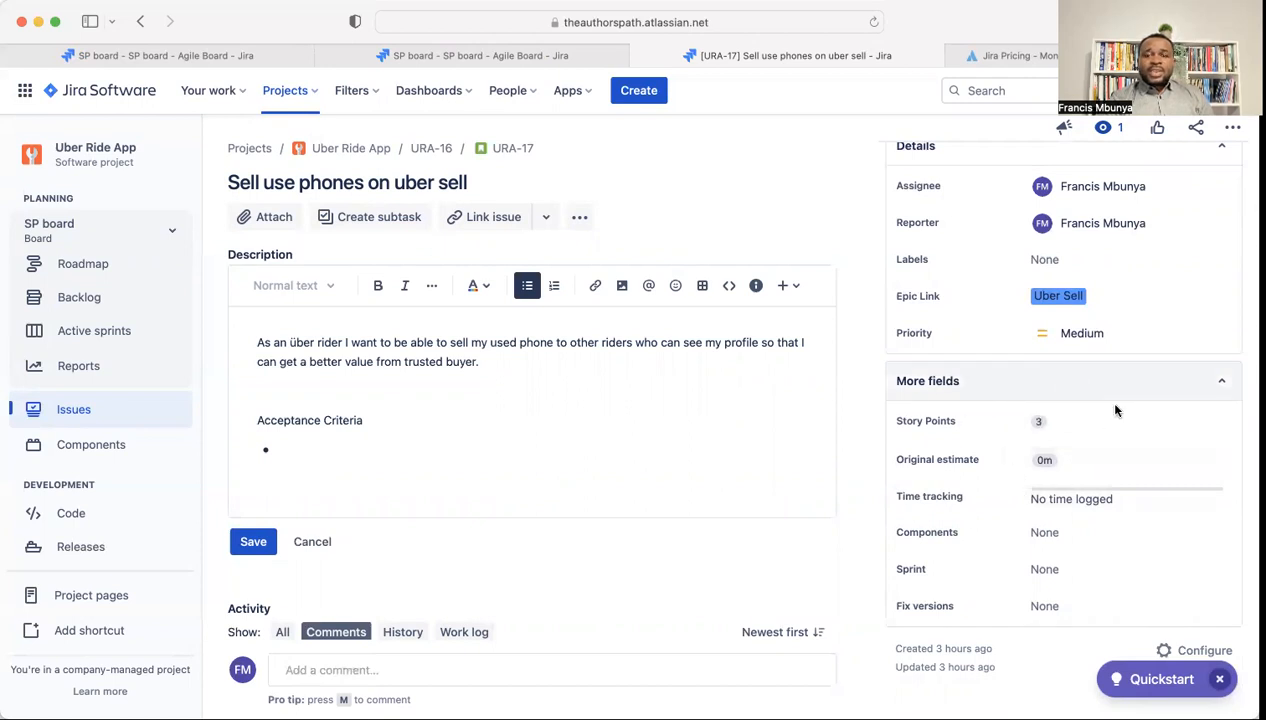
Step: Set the story's sprint to SRA Sprint 2 and save the edited description
left_click(1063, 572)
scroll(1098, 612, "down", 3)
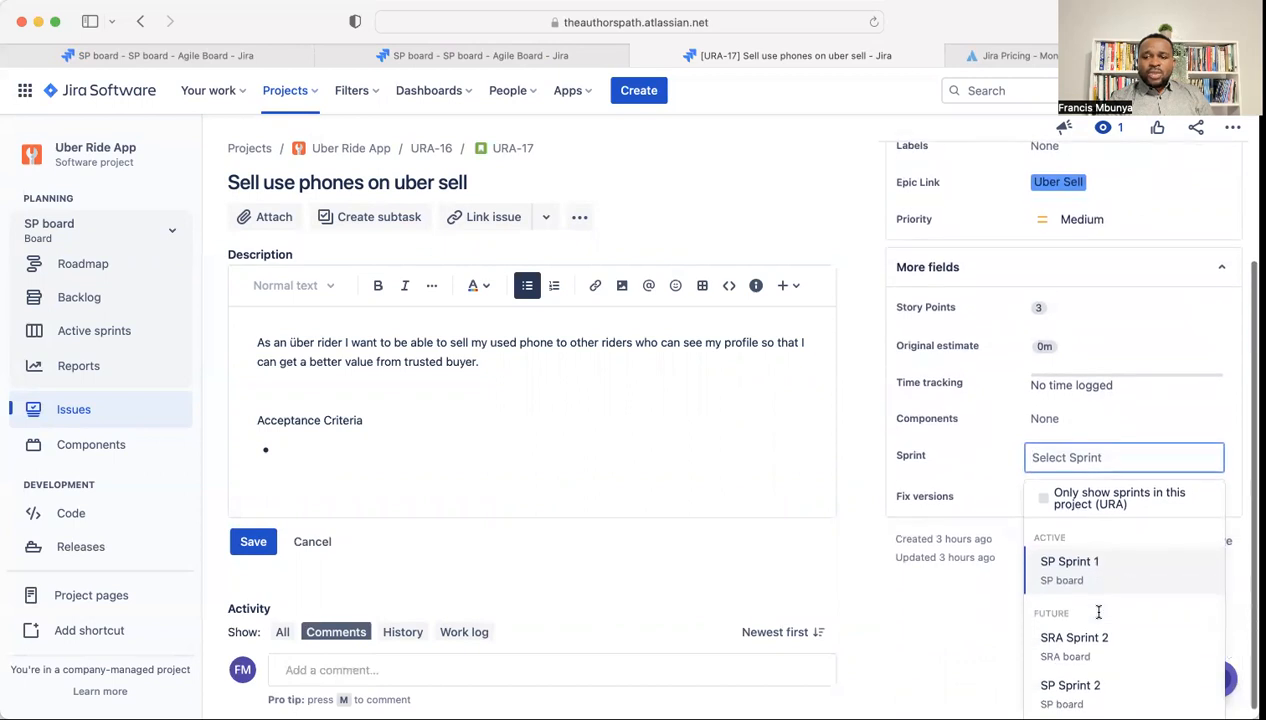
left_click(1085, 643)
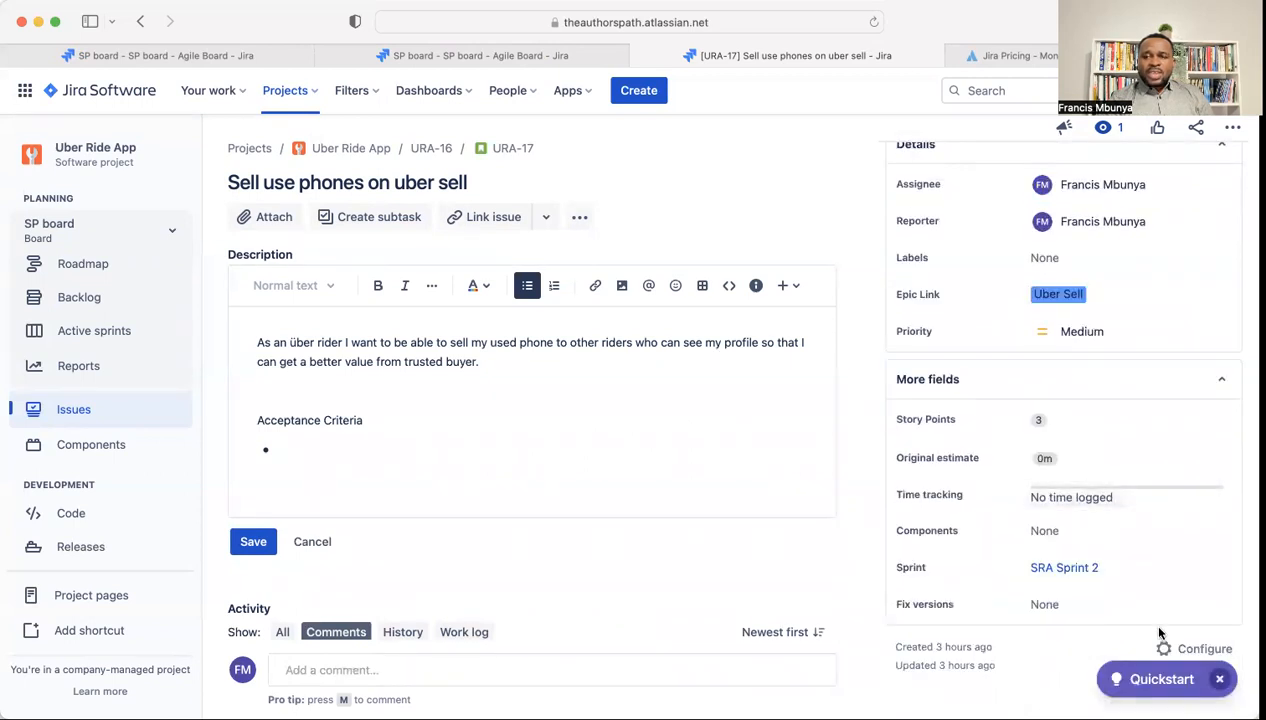
scroll(1134, 585, "up", 3)
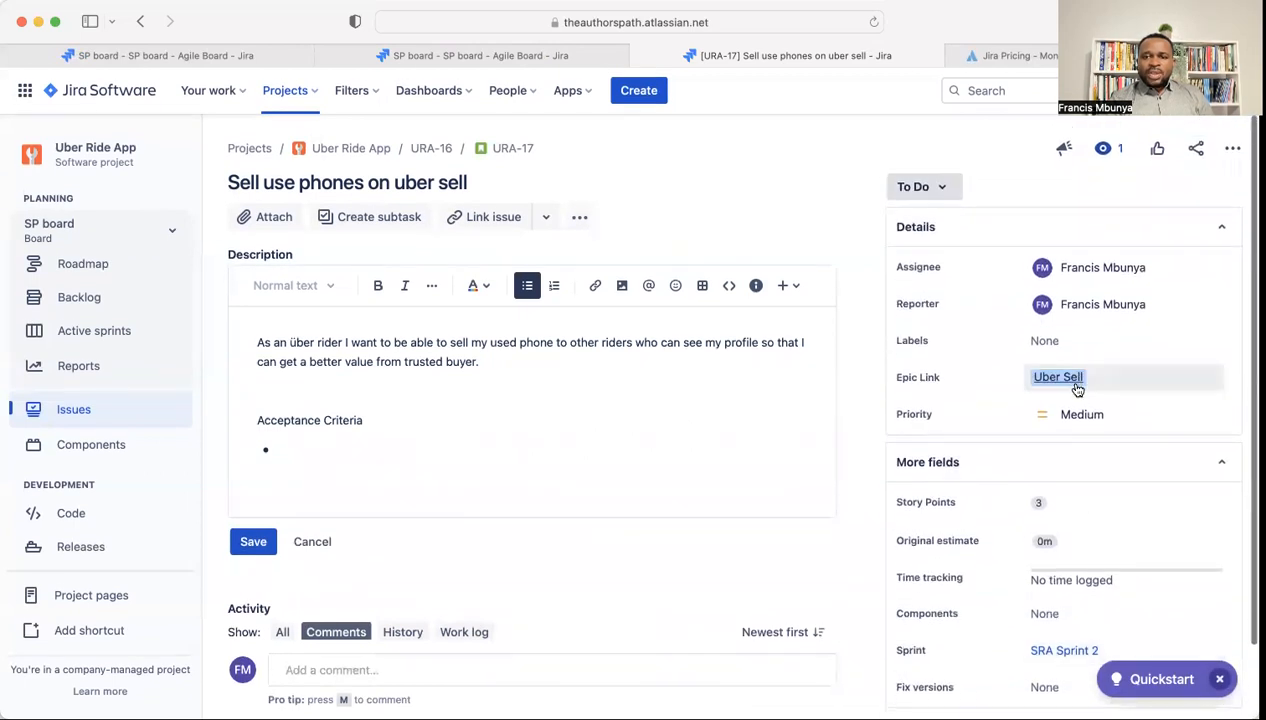
left_click(253, 541)
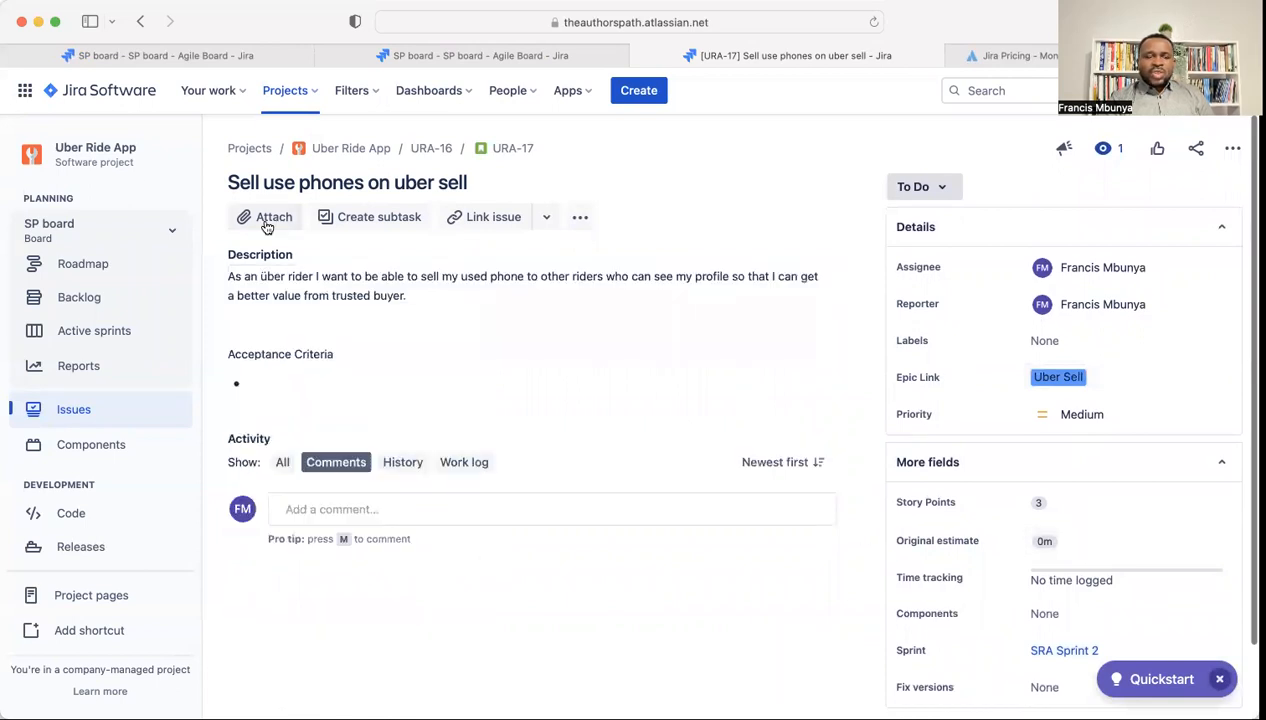
Step: Return to the backlog and check the issues listed under SRA Sprint 2 and SP Sprint 2
left_click(80, 302)
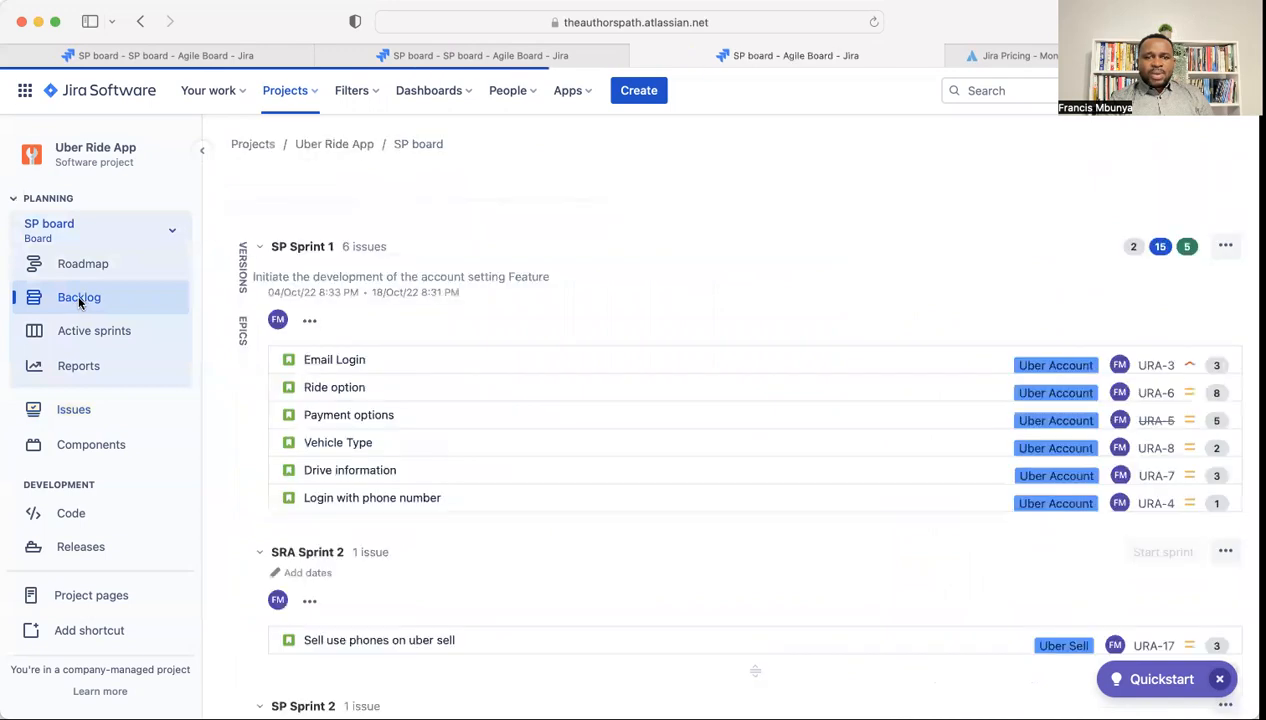
scroll(330, 538, "down", 5)
scroll(330, 540, "down", 1)
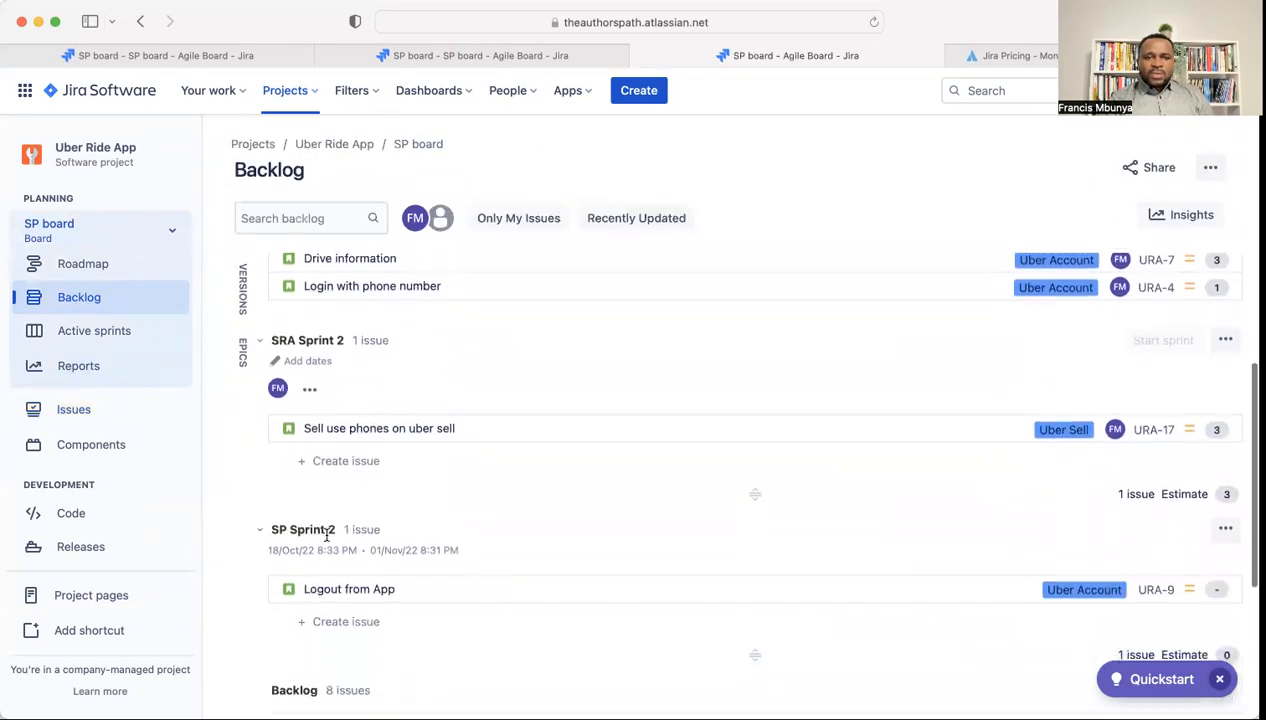
scroll(330, 540, "up", 1)
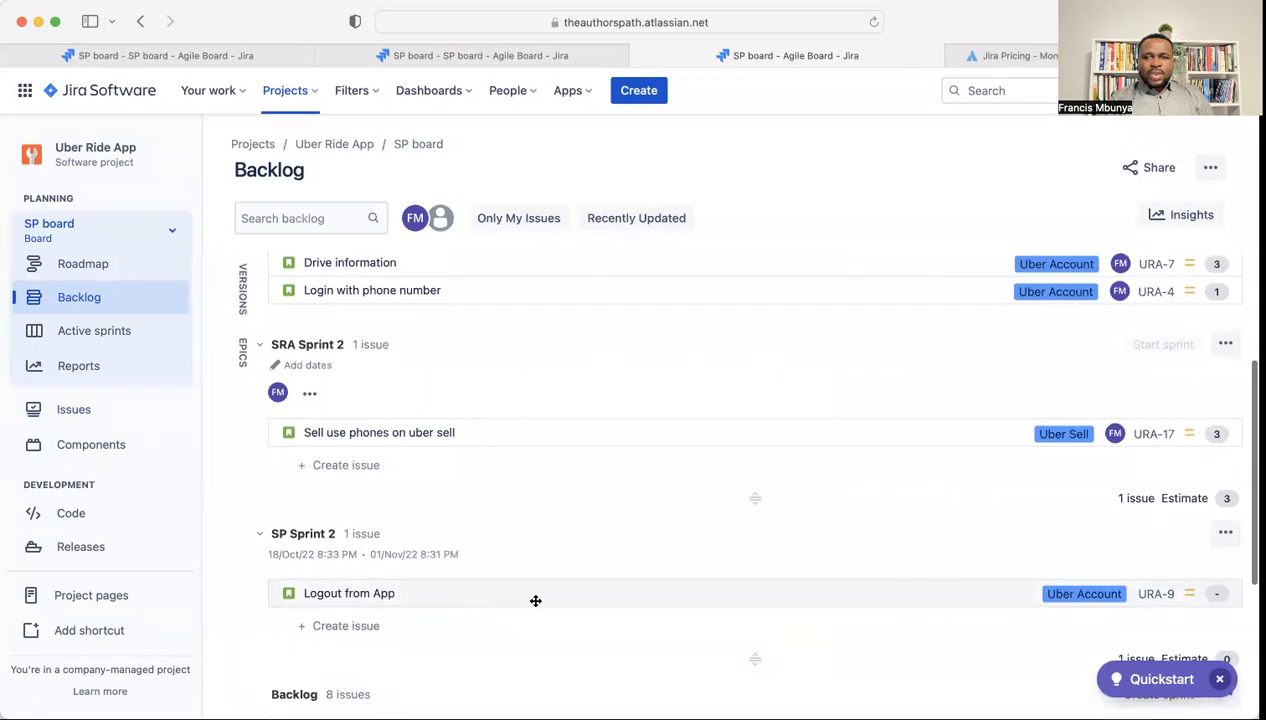
scroll(536, 601, "up", 1)
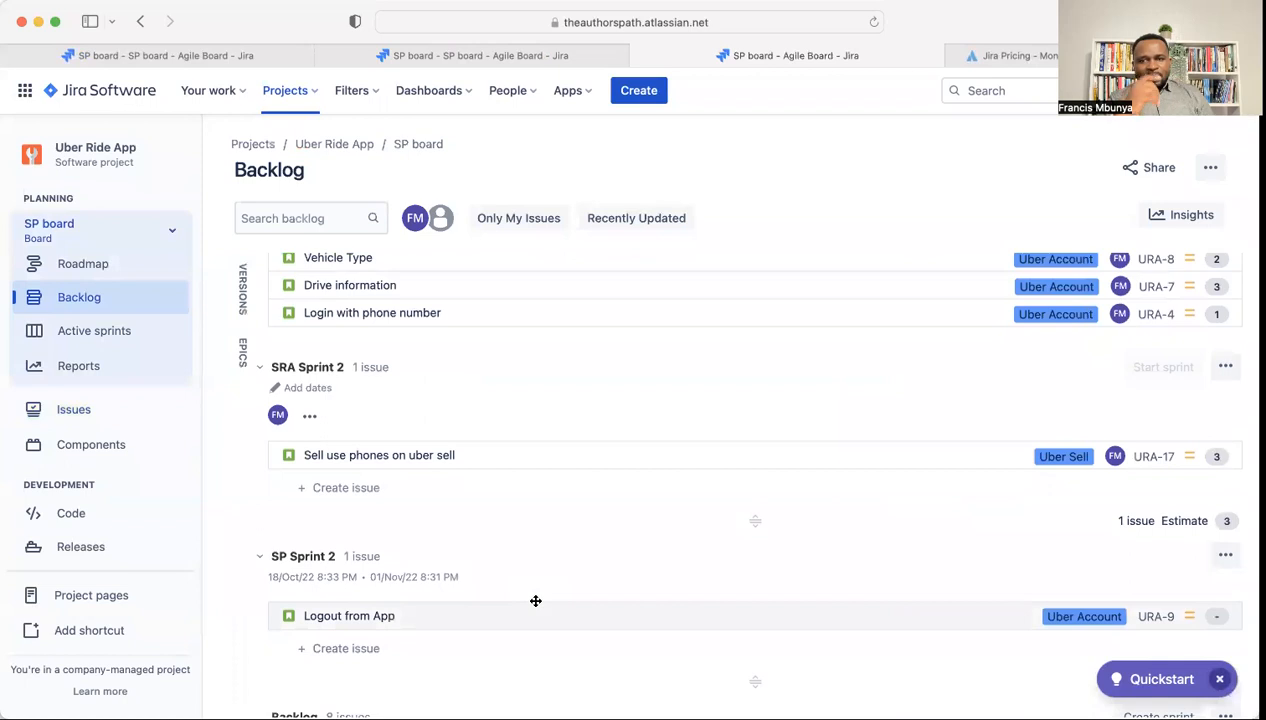
Step: Open the "Logout from App" story (URA-9) from SP Sprint 2 on its full page
scroll(624, 520, "up", 1)
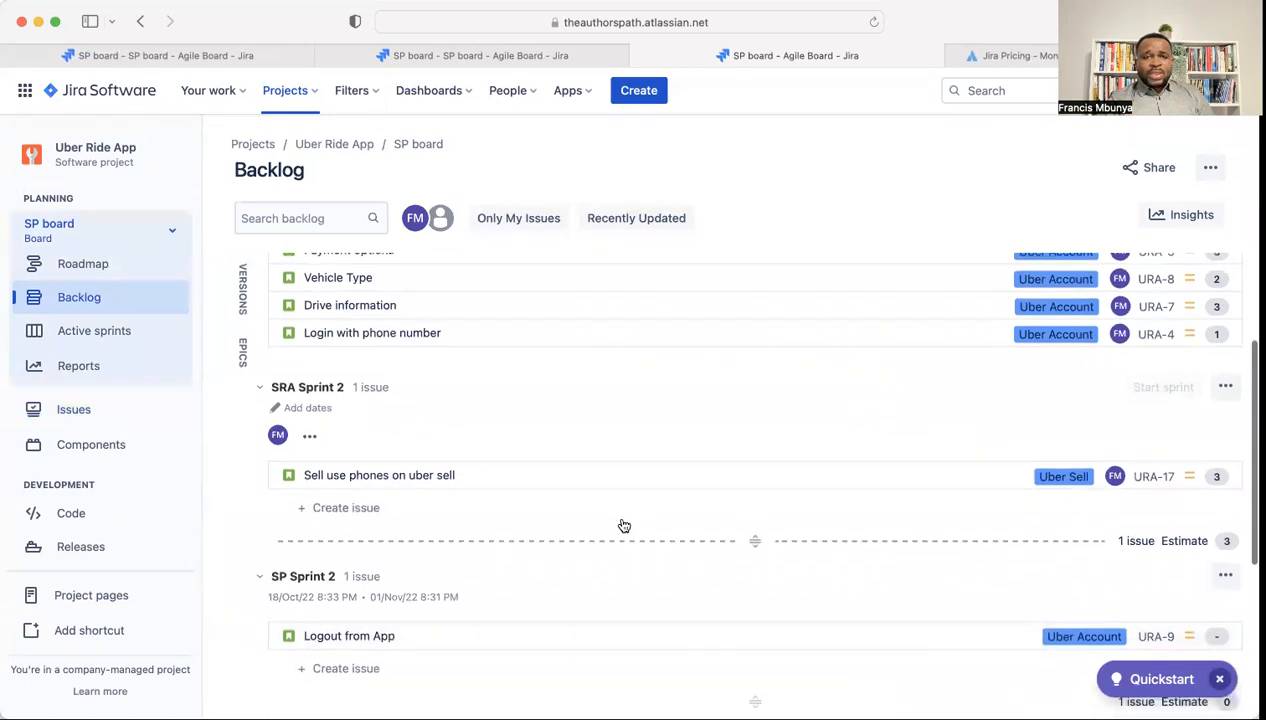
scroll(624, 526, "down", 1)
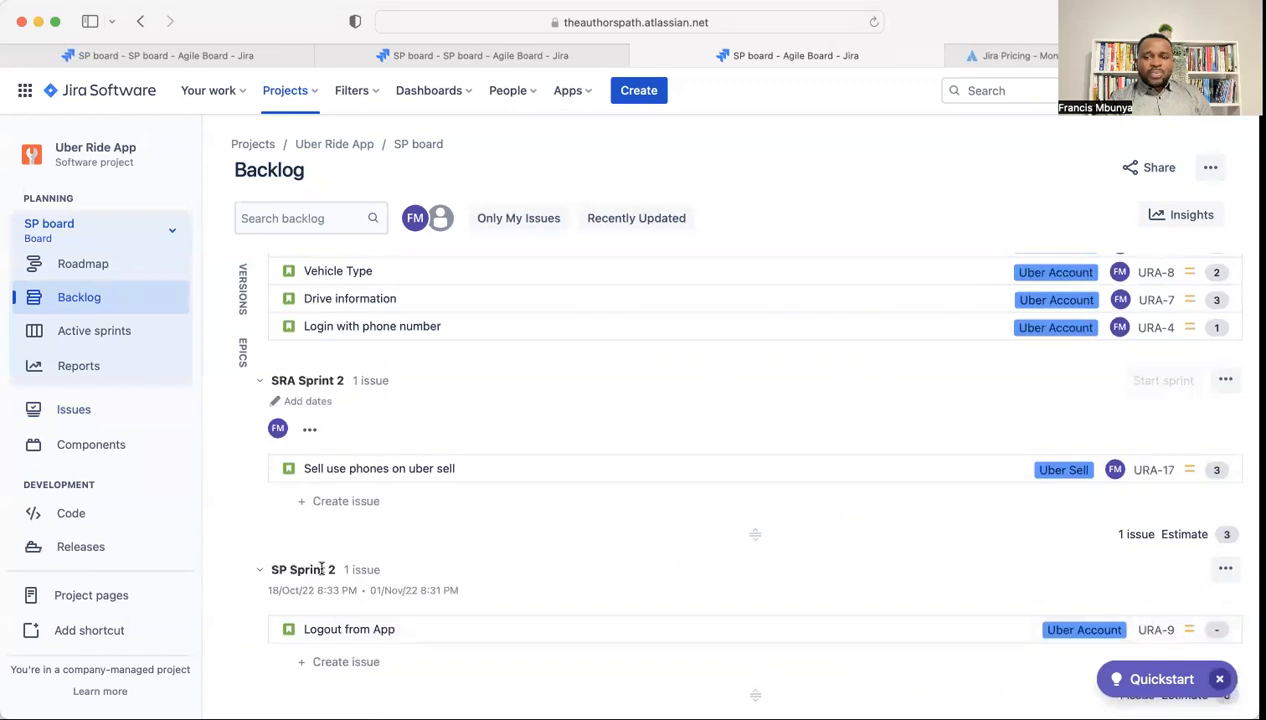
scroll(803, 613, "down", 3)
scroll(800, 615, "up", 1)
scroll(800, 612, "up", 1)
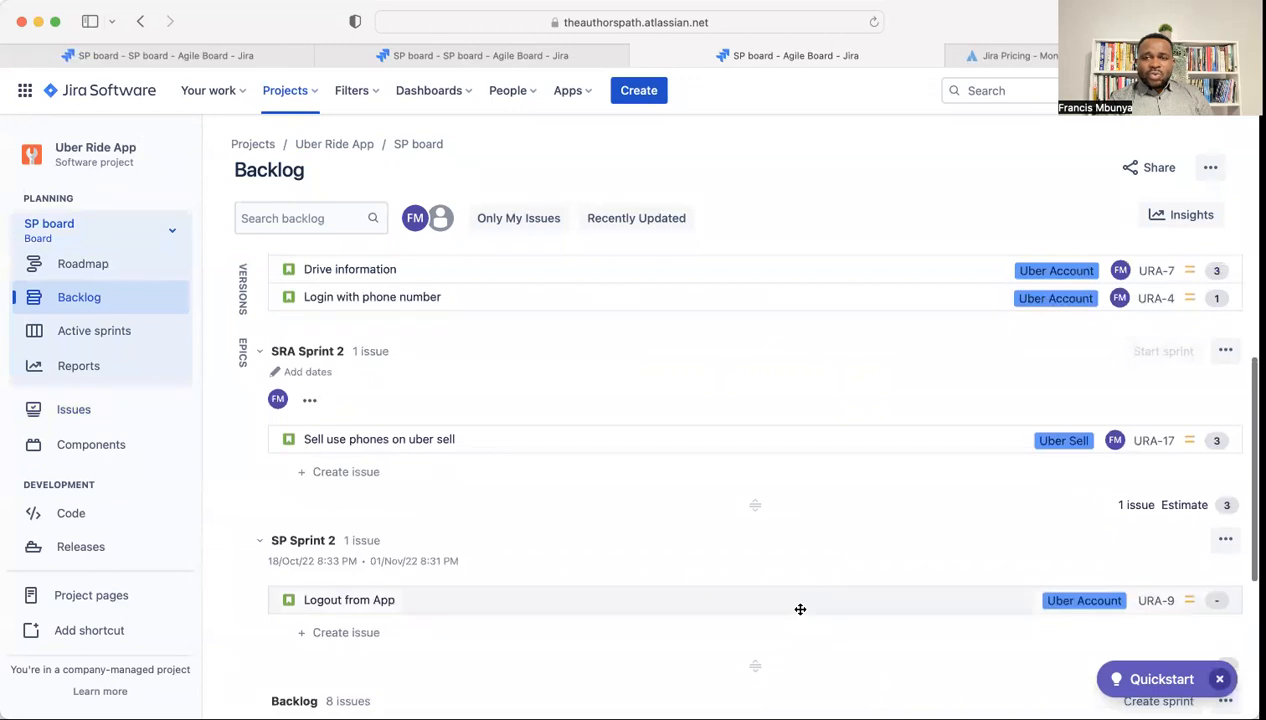
left_click(368, 597)
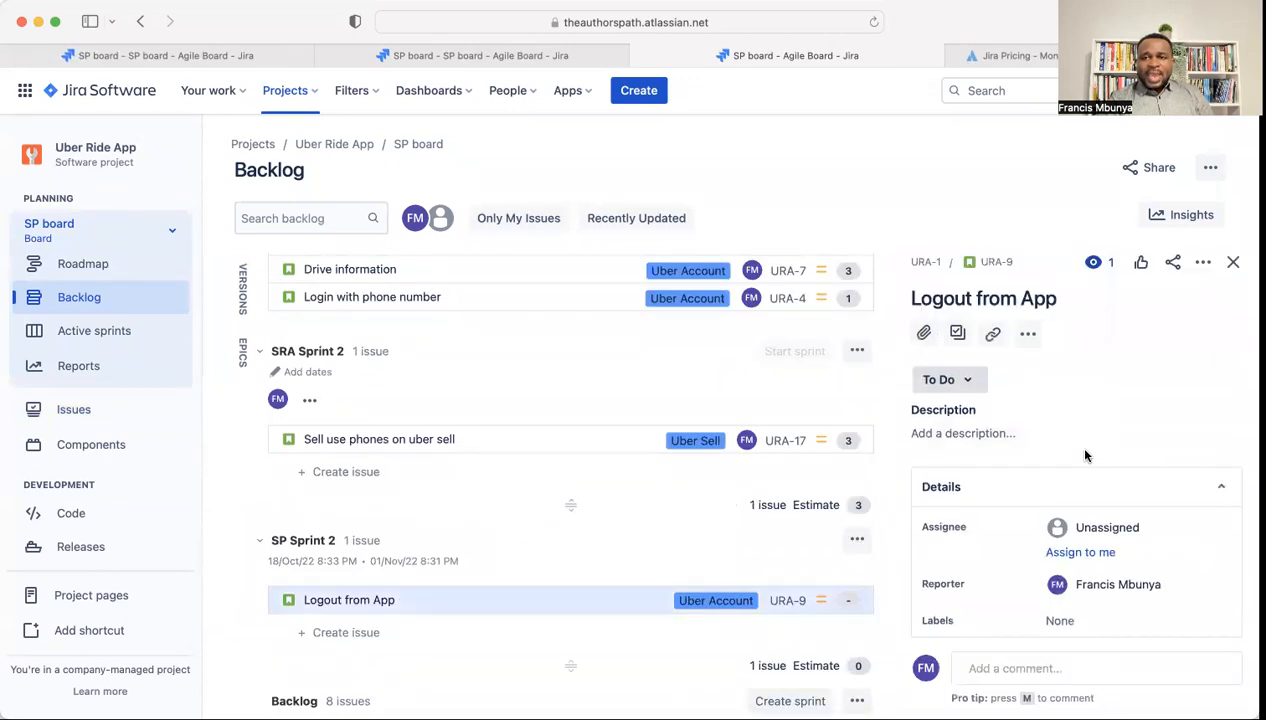
scroll(1086, 455, "down", 2)
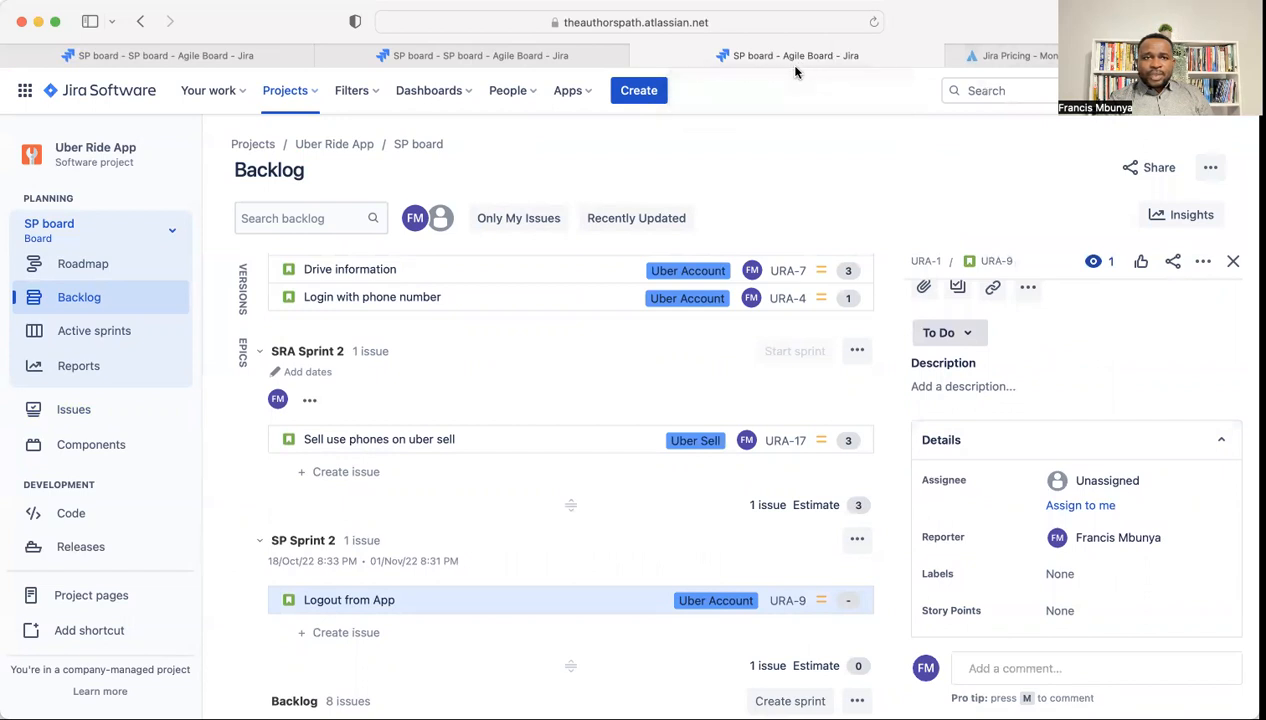
left_click(980, 54)
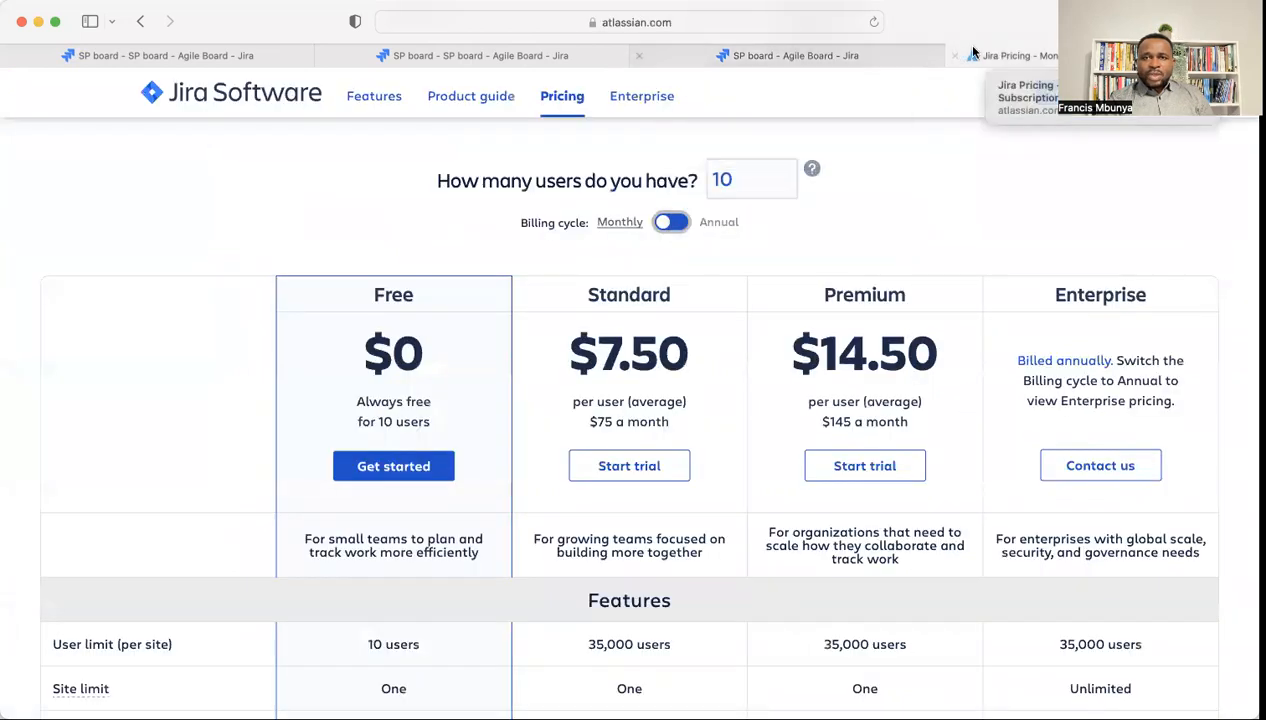
left_click(792, 54)
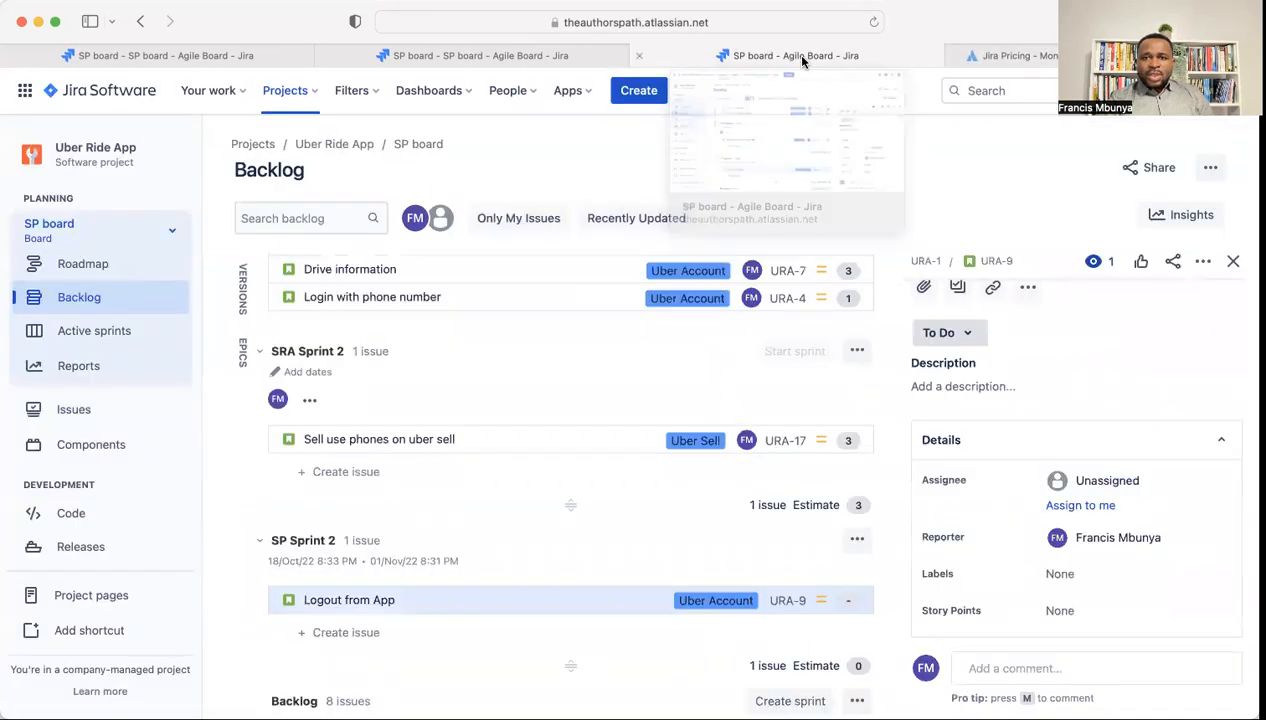
left_click(987, 260)
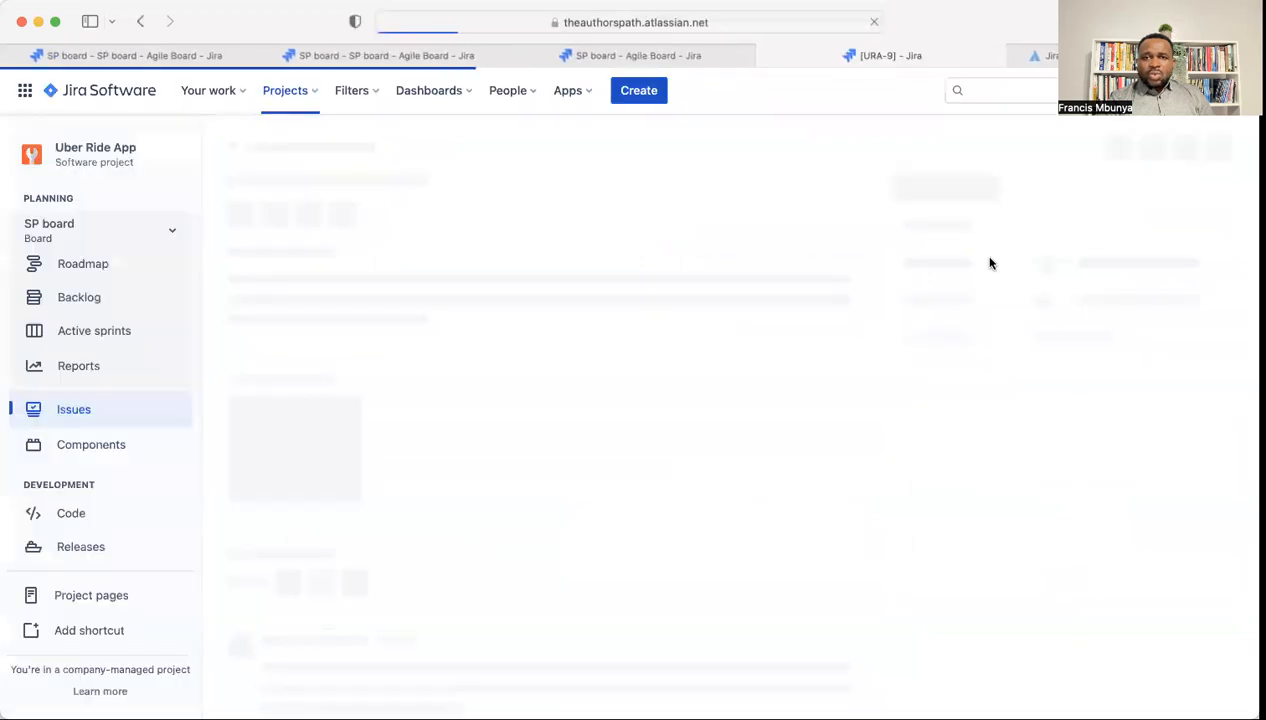
Step: Set the sprint of the "Logout from App" story to SRA Sprint 2 and look over its other fields
mouse_move(1048, 400)
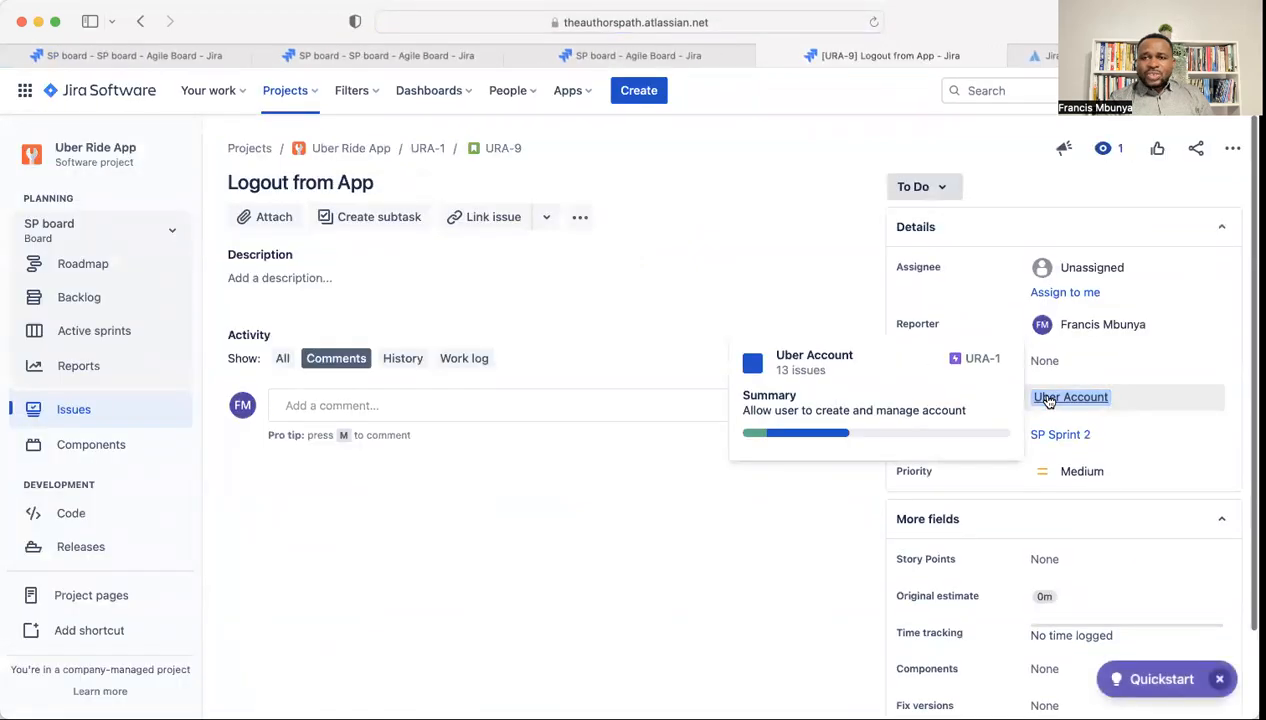
scroll(1048, 400, "down", 1)
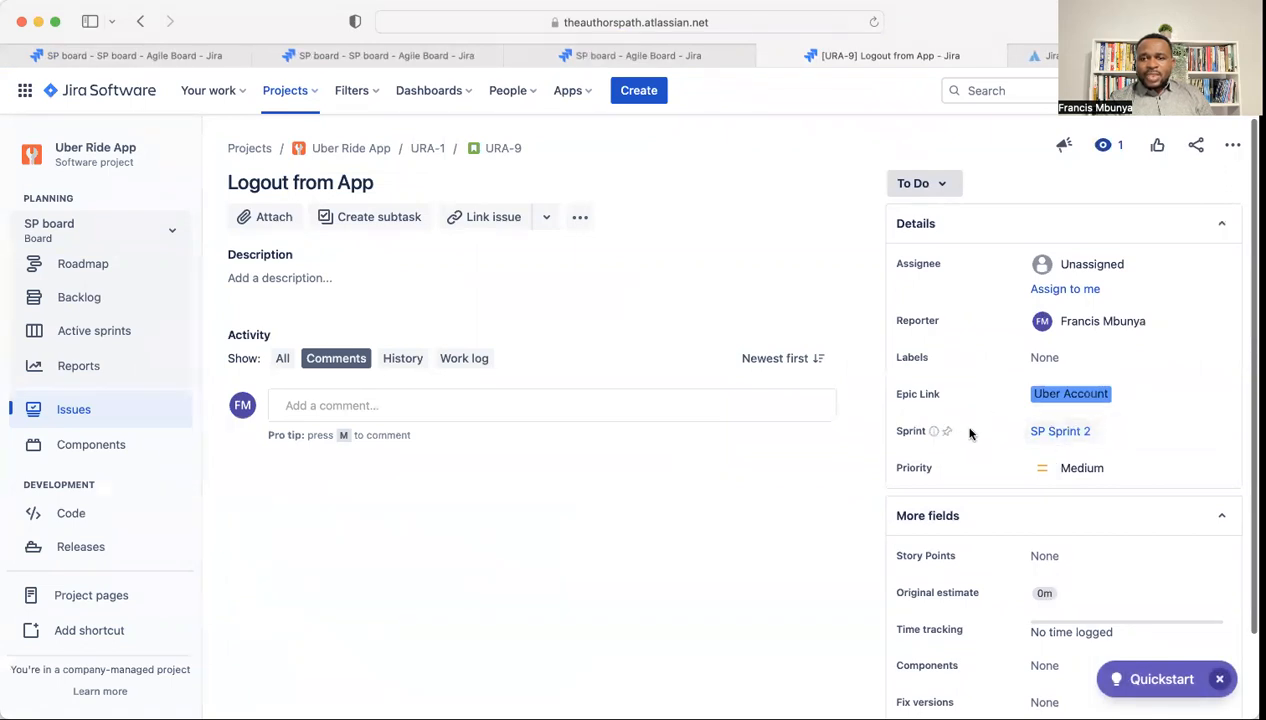
left_click(1105, 435)
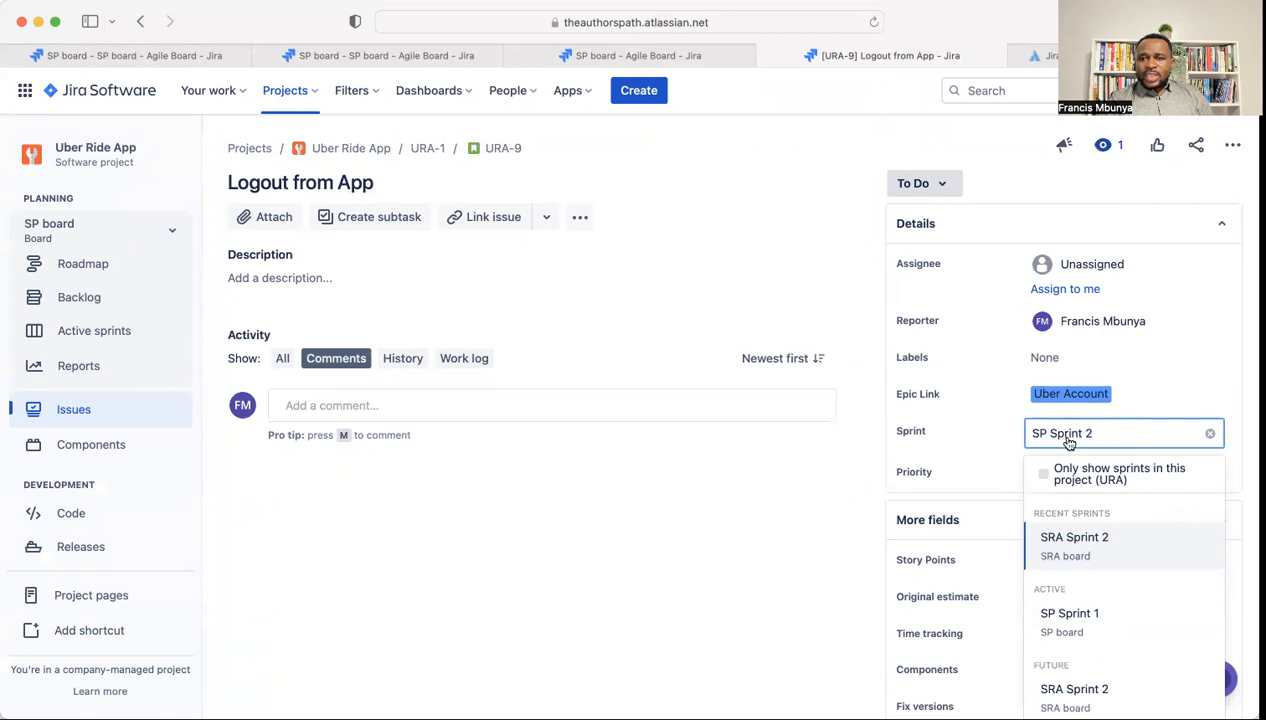
left_click(1060, 541)
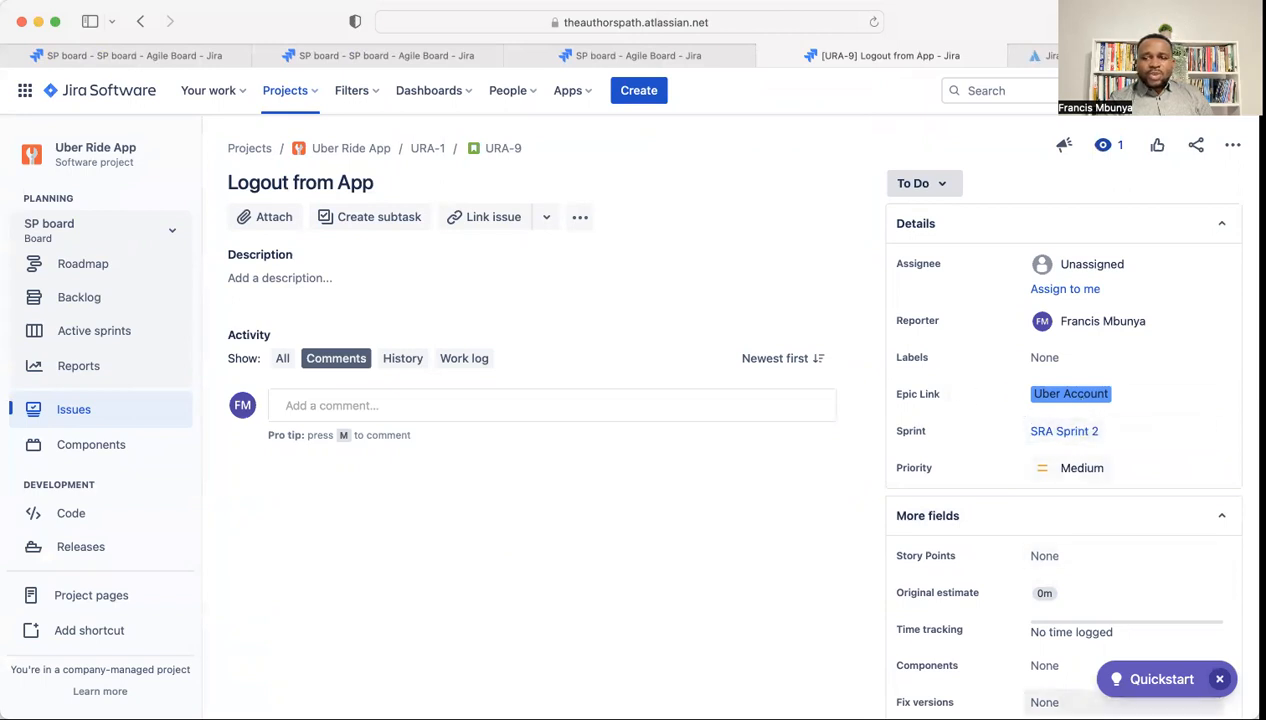
scroll(908, 576, "down", 2)
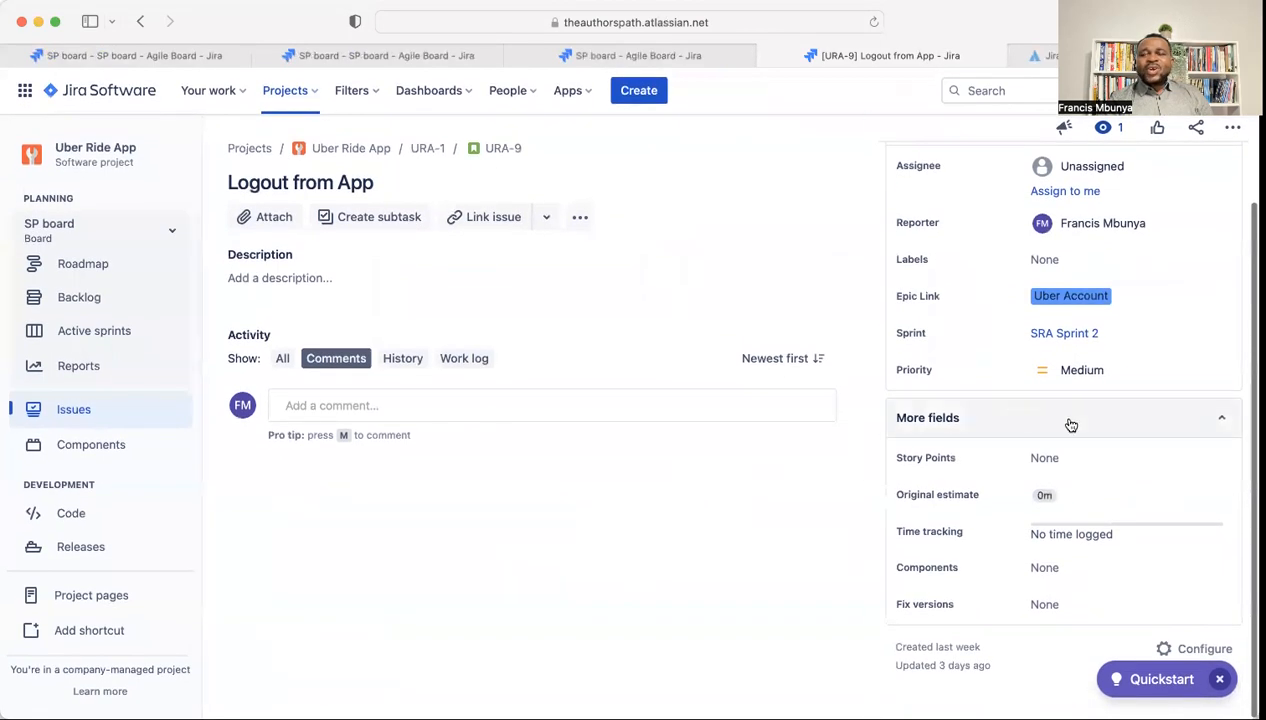
scroll(1068, 424, "up", 2)
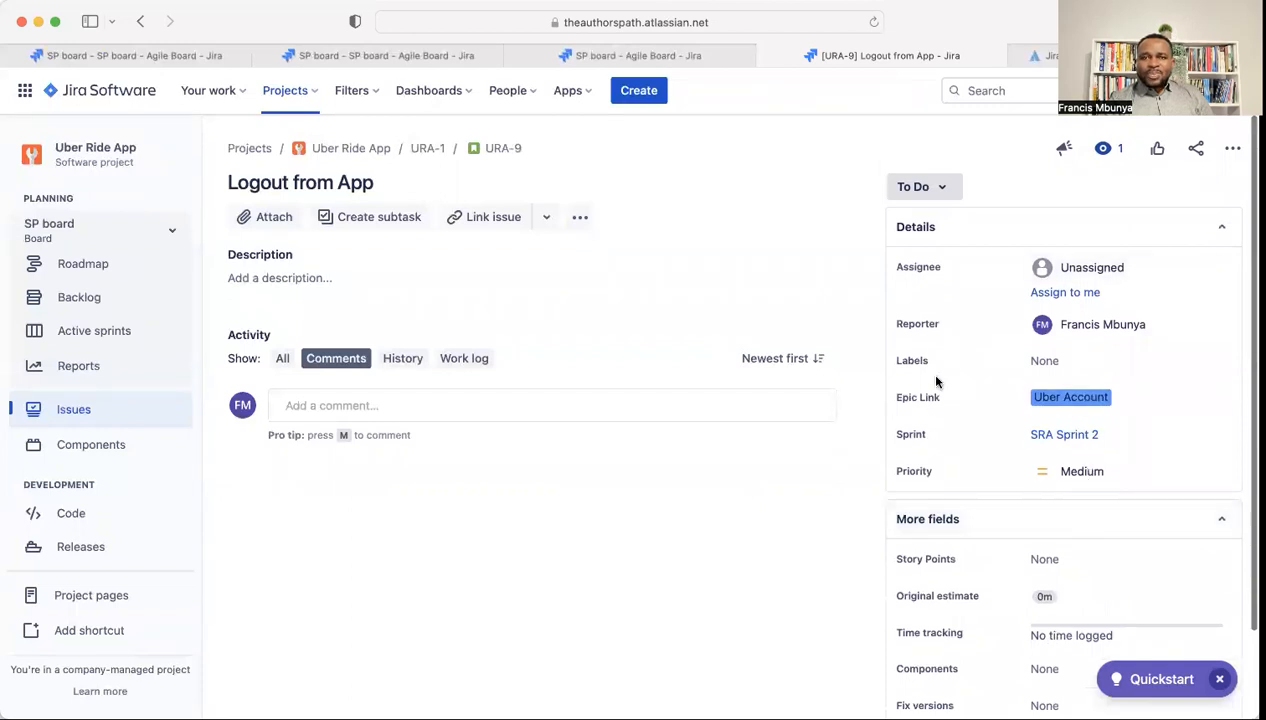
mouse_move(1040, 397)
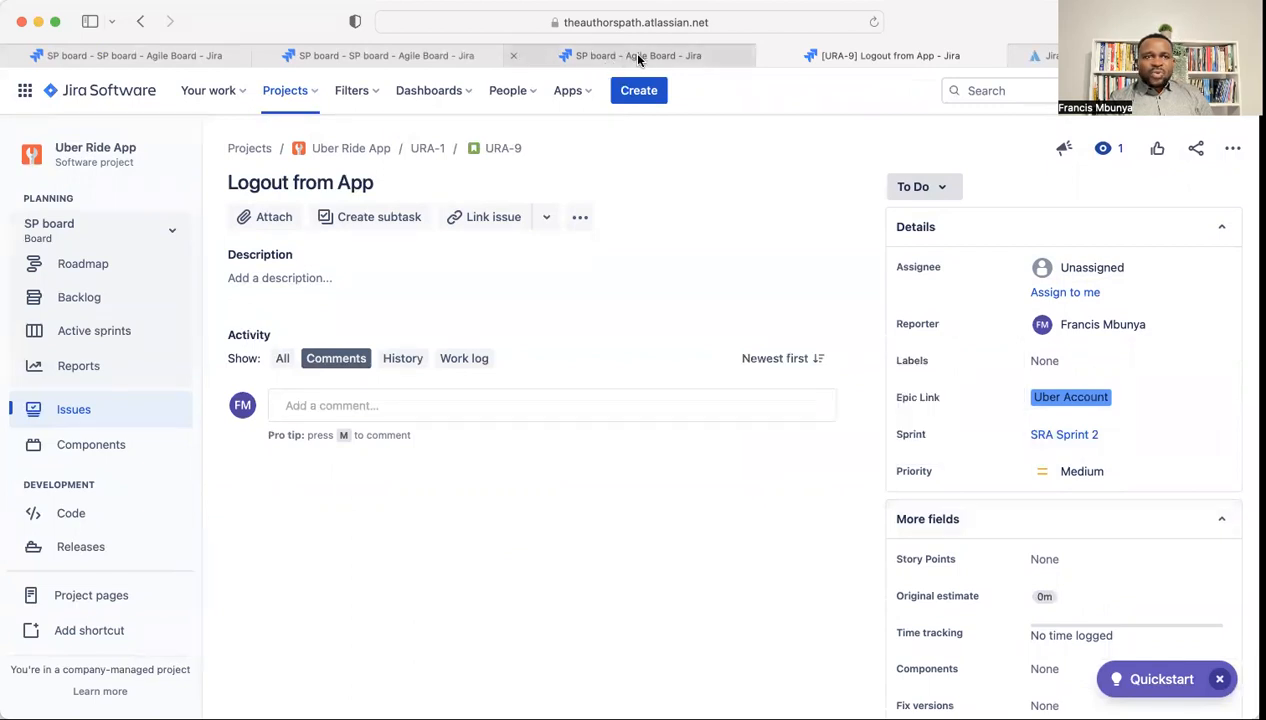
Step: Return to the backlog, reload it to check the issues under SRA Sprint 2 and SP Sprint 2, and close the issue details
left_click(141, 21)
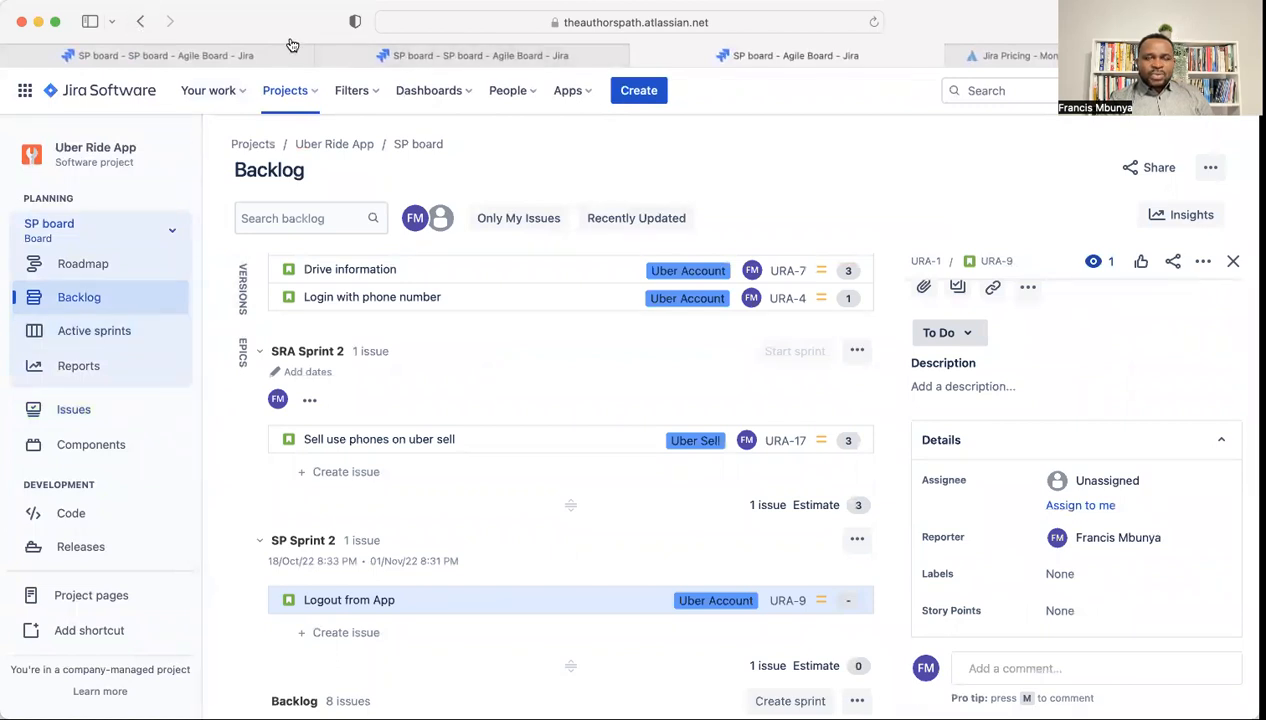
left_click(873, 22)
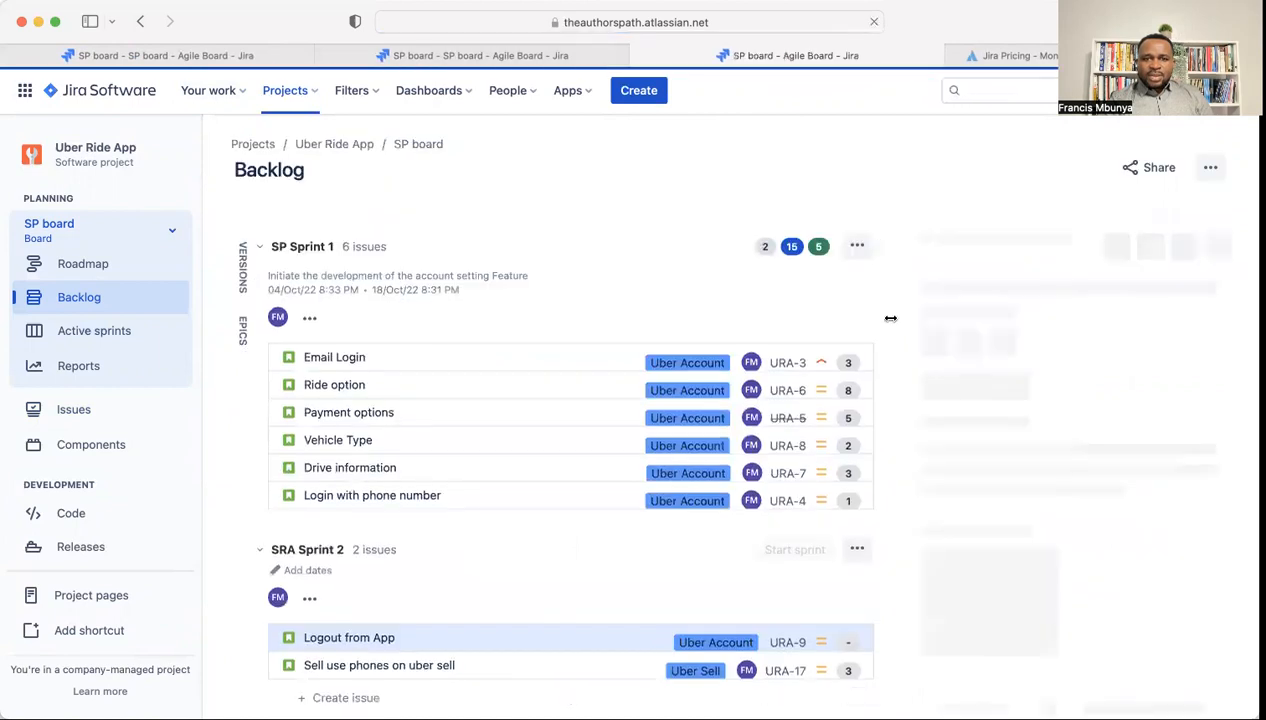
scroll(728, 571, "down", 4)
scroll(728, 571, "up", 2)
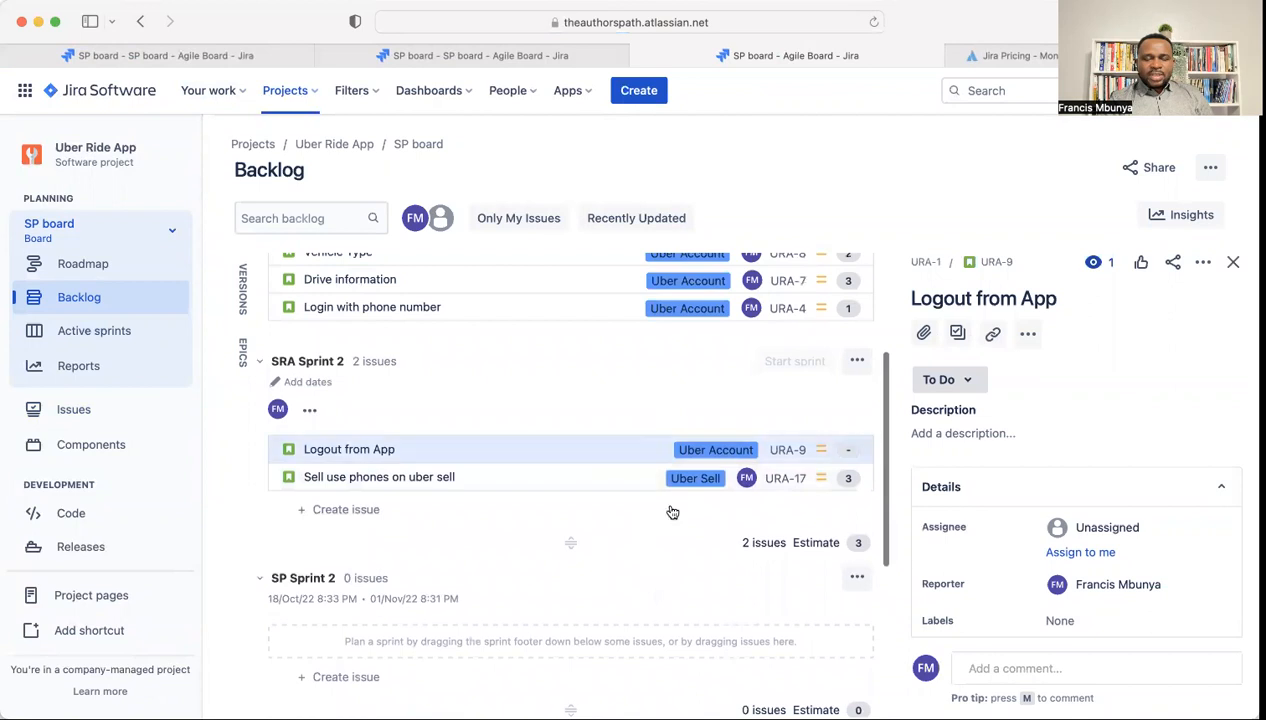
scroll(680, 452, "down", 5)
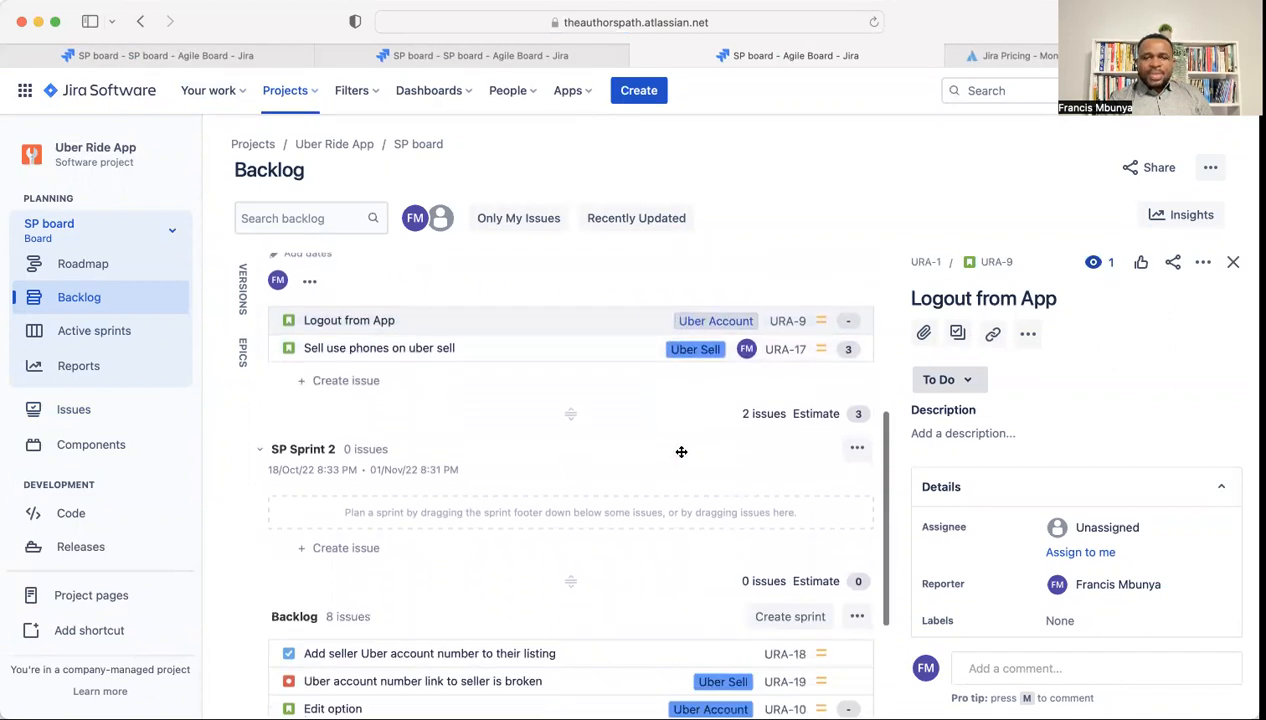
scroll(680, 457, "up", 7)
scroll(680, 457, "up", 2)
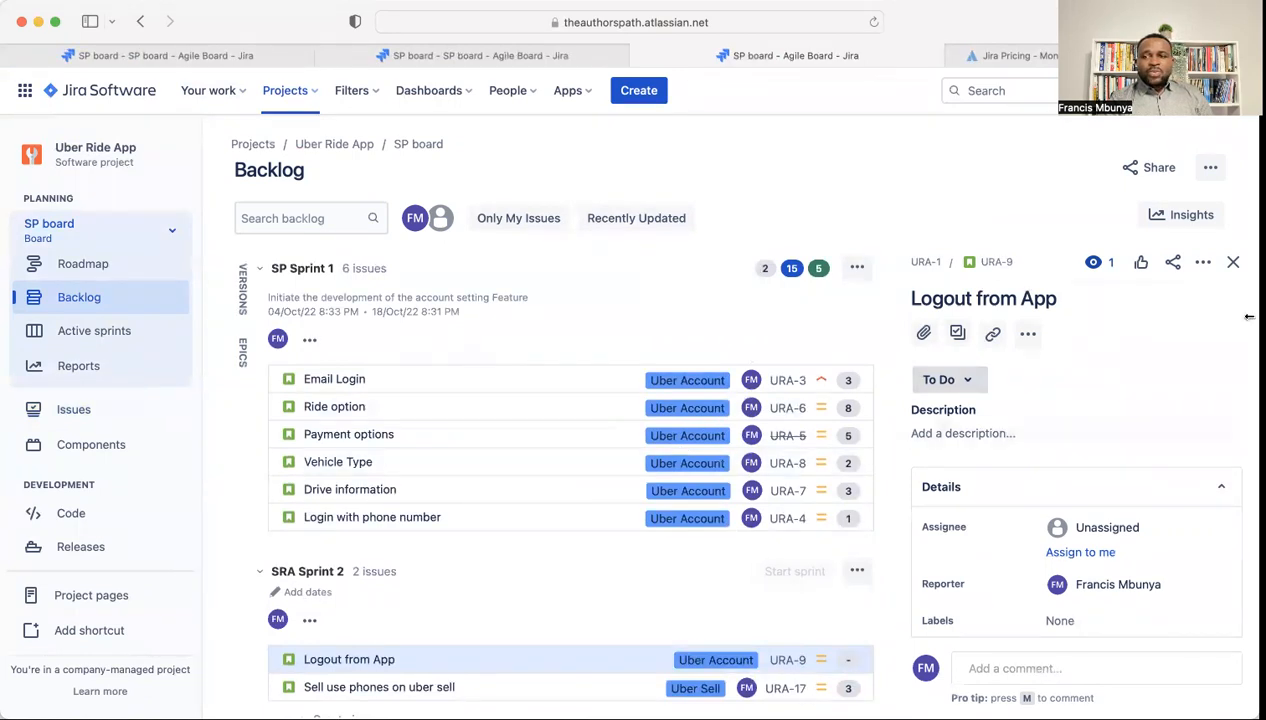
left_click(1234, 264)
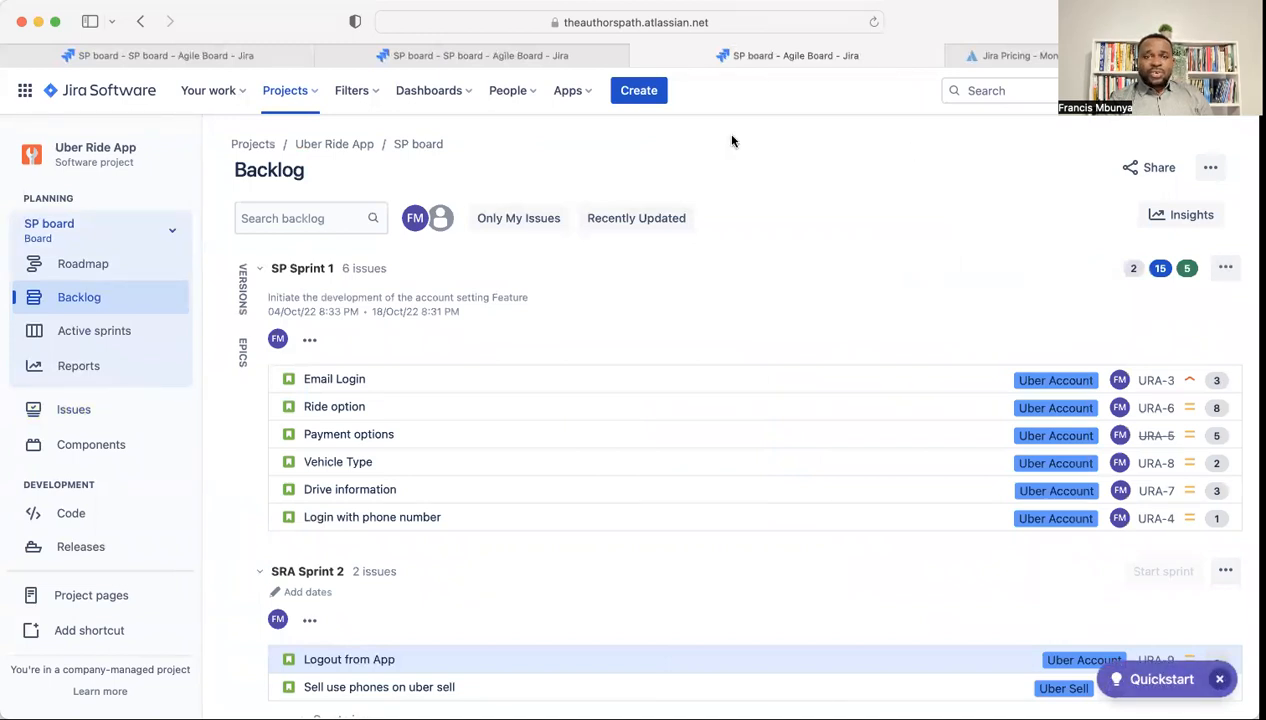
Step: Start a new Epic in the Uber Ride App project with the epic name "Frequent asked question"
left_click(643, 92)
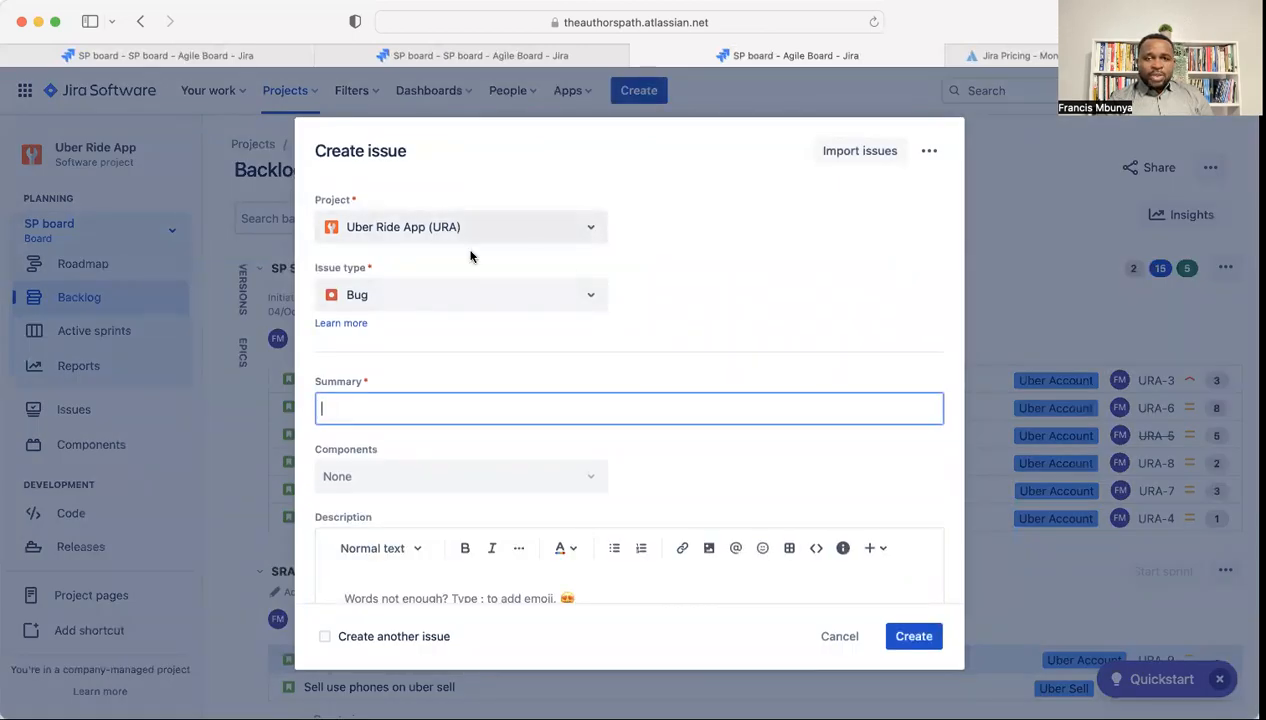
left_click(587, 299)
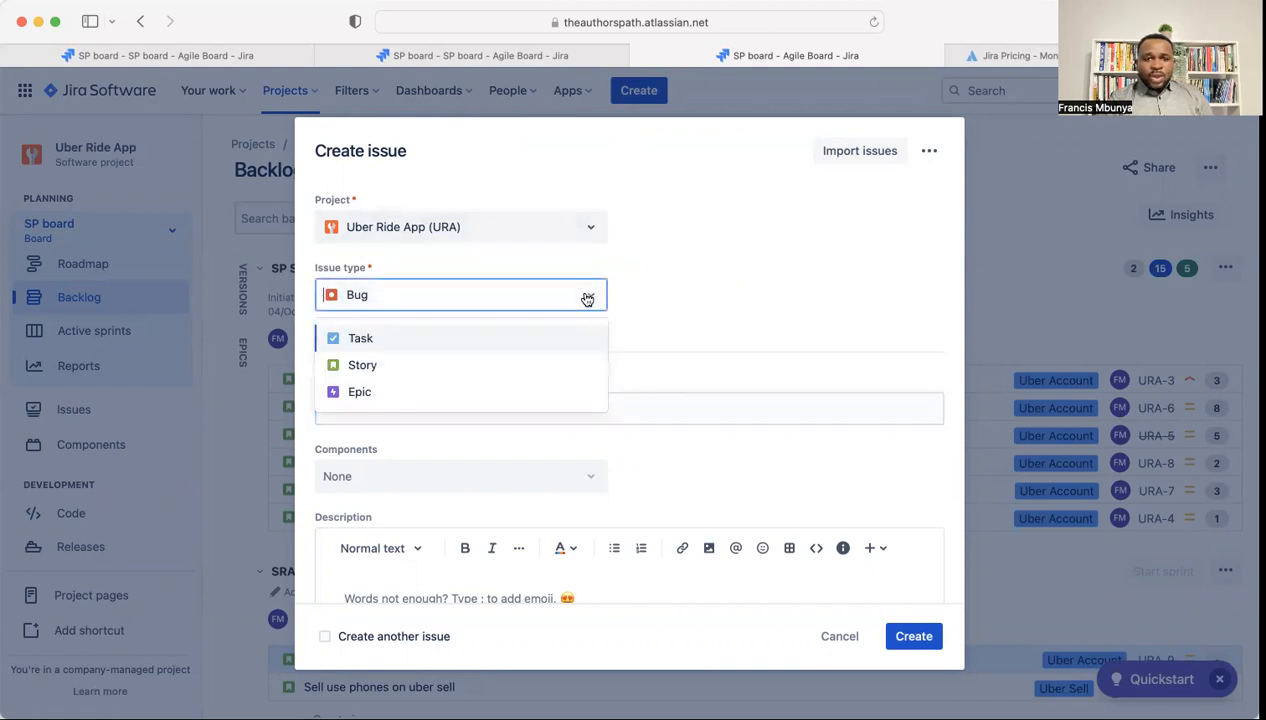
left_click(372, 391)
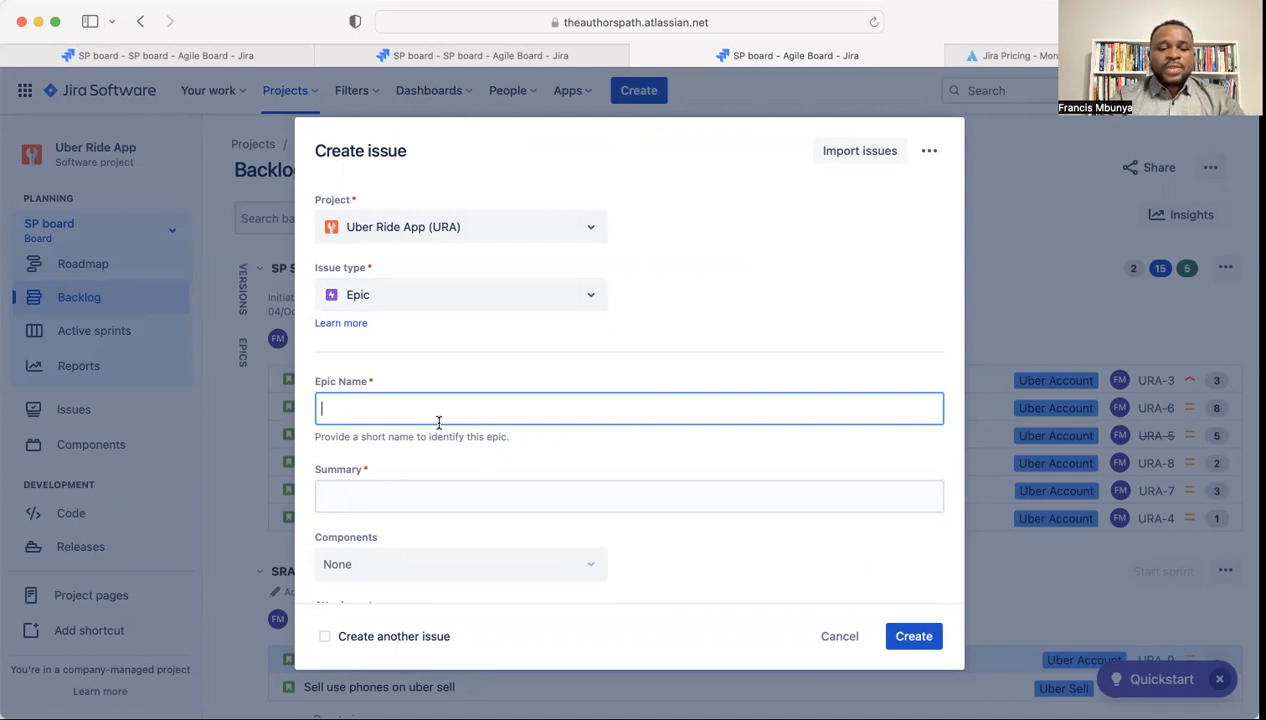
type("Fre")
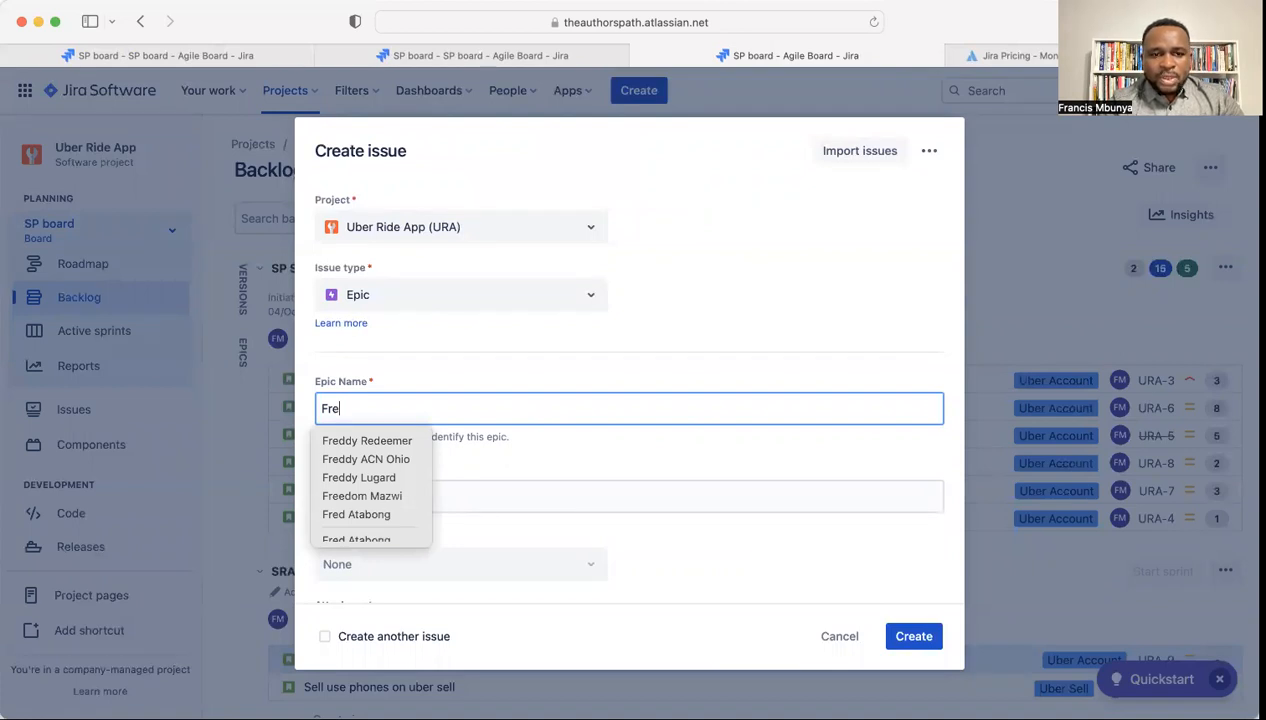
type("quent")
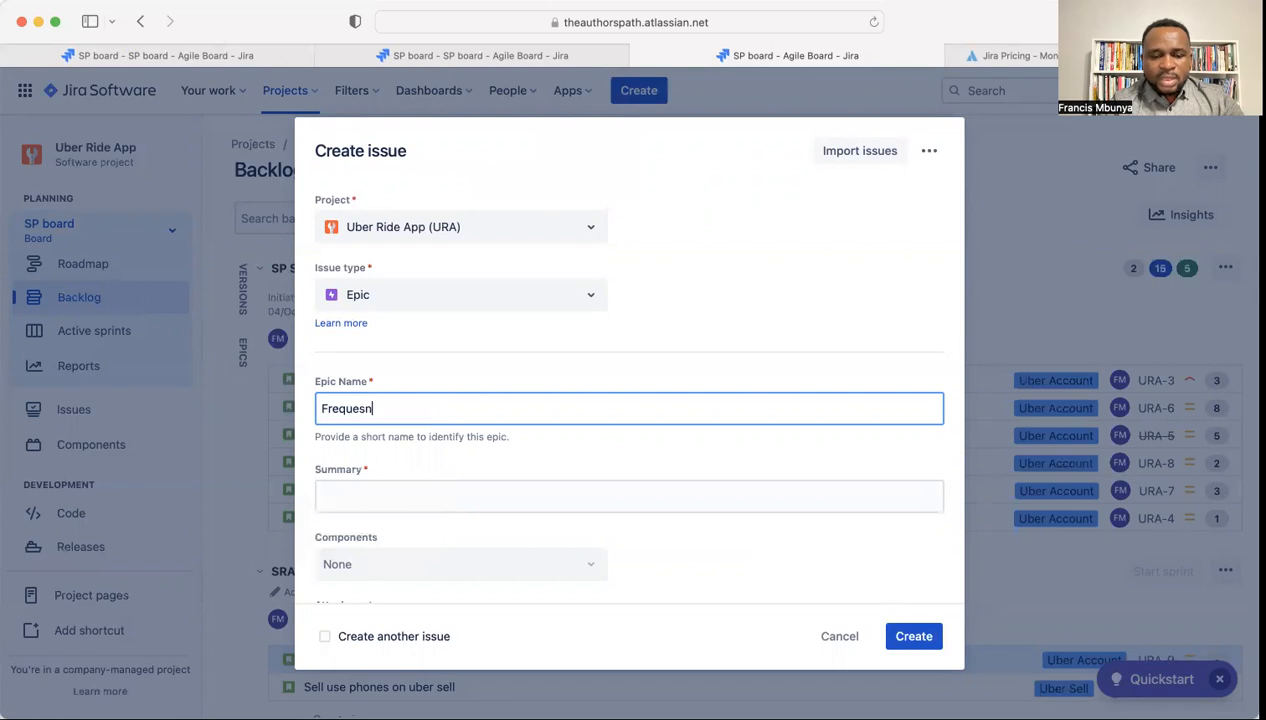
key("BackSpace")
key("BackSpace")
type("s")
key("BackSpace")
type("nt ask")
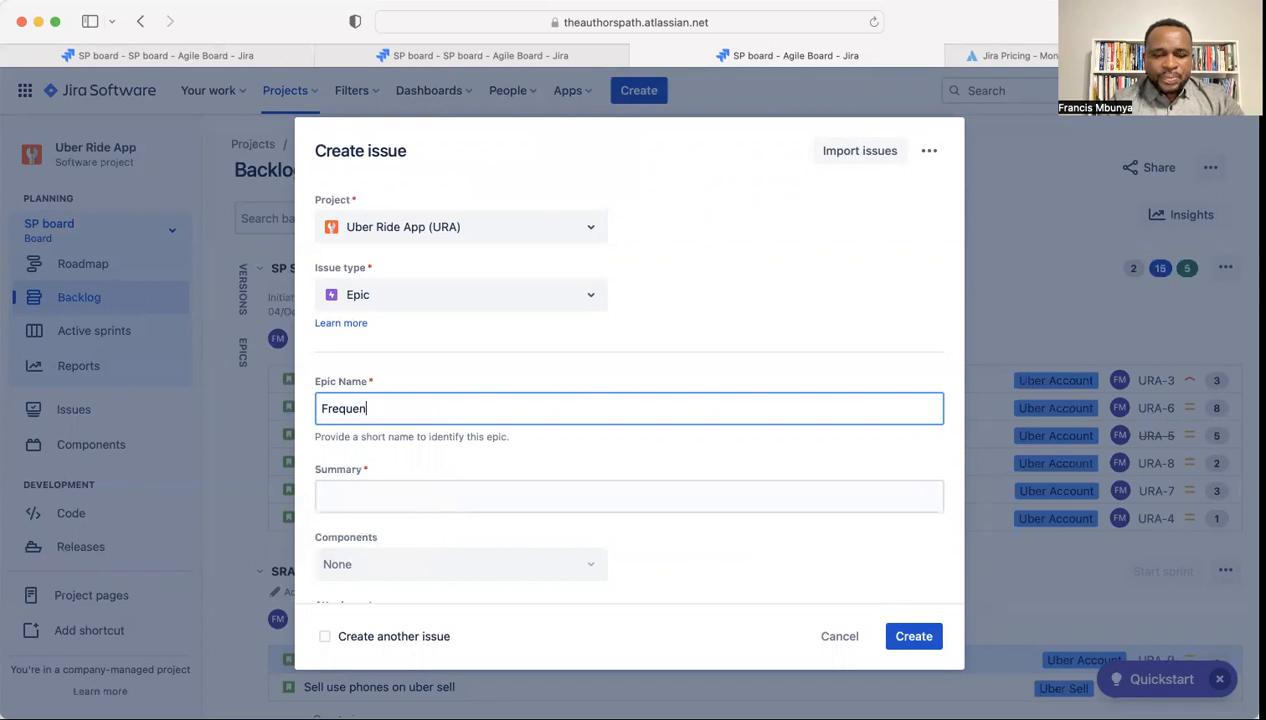
type("ed qu")
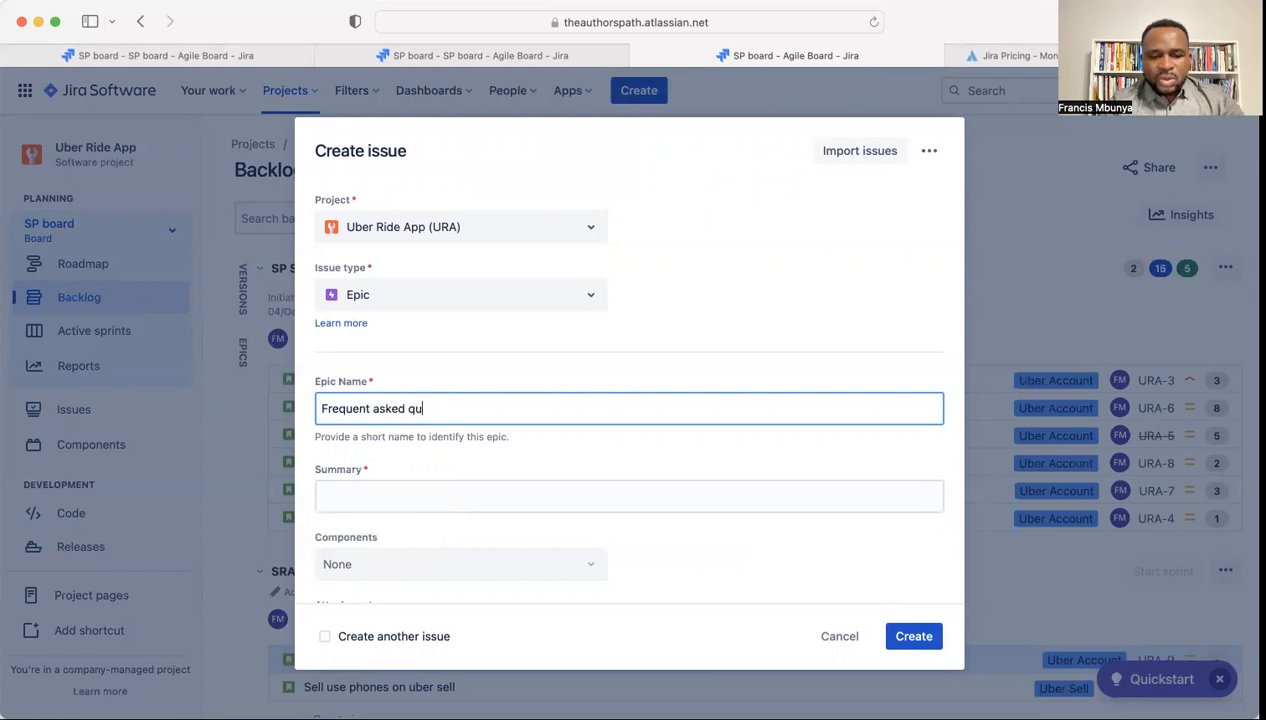
type("estion")
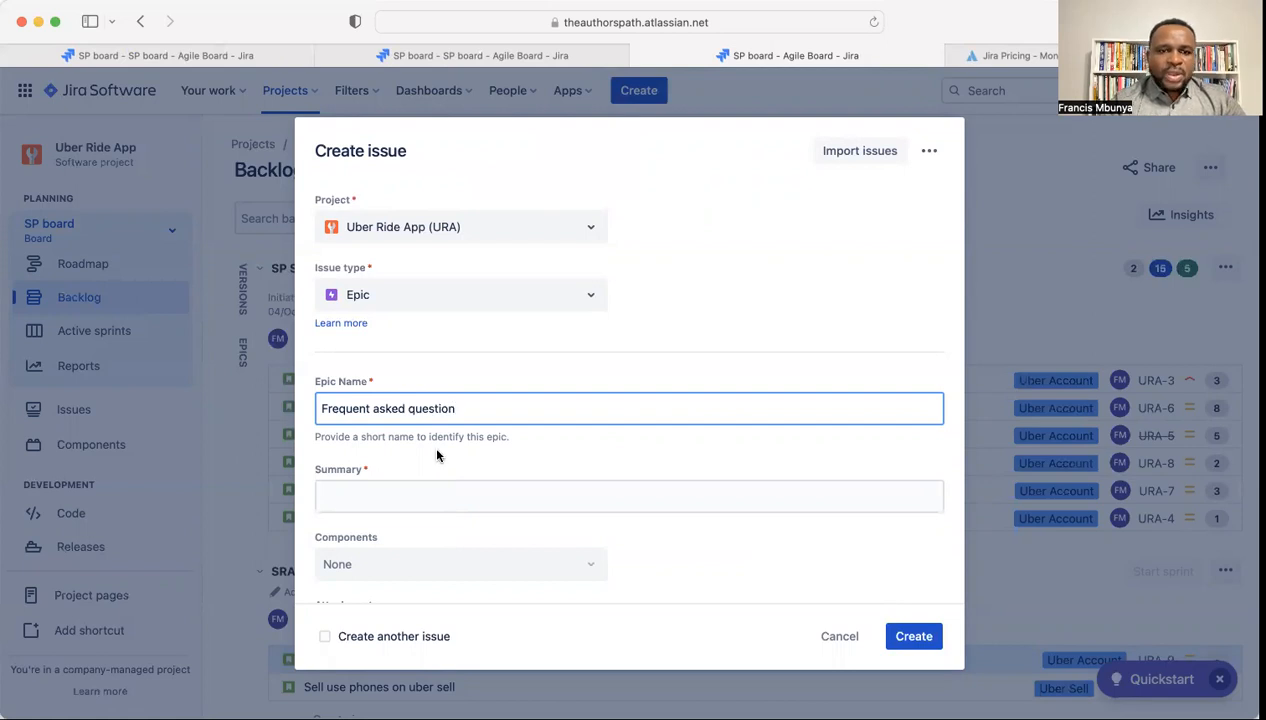
Step: Enter "Rider should have access to FAQ" as the new epic's summary
left_click(411, 494)
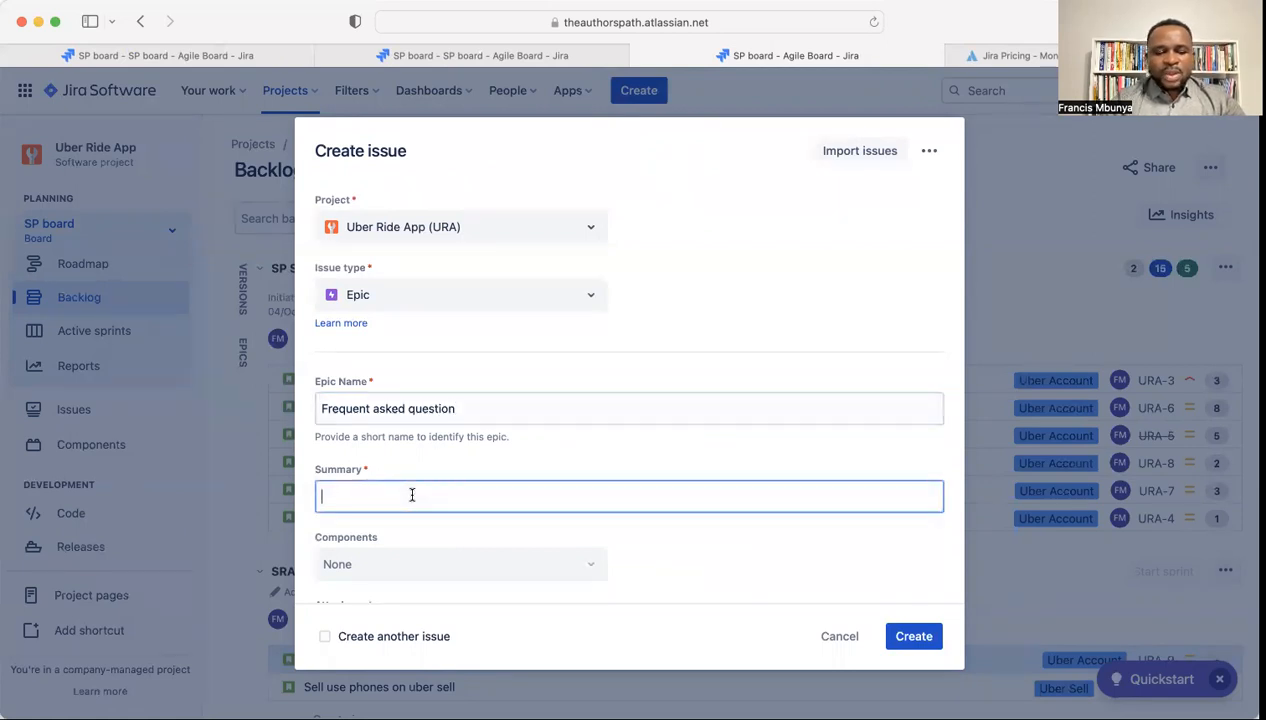
type("R")
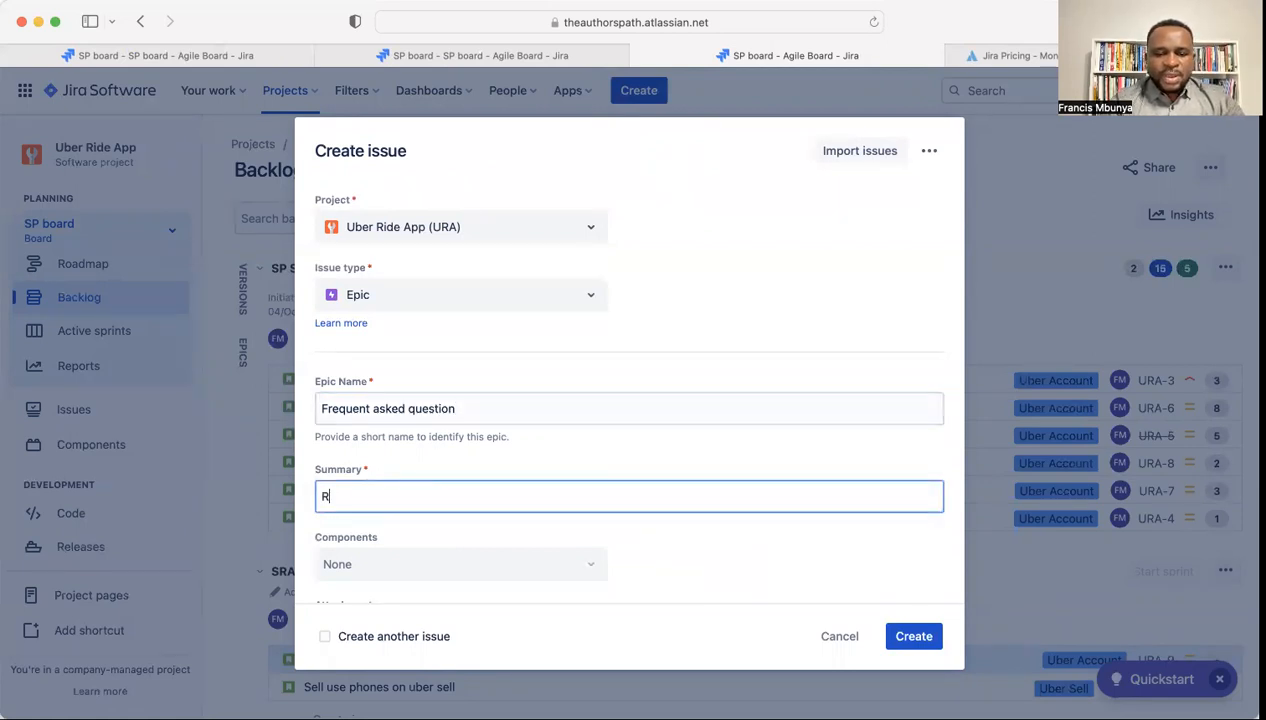
type("ider should have access to FAQ")
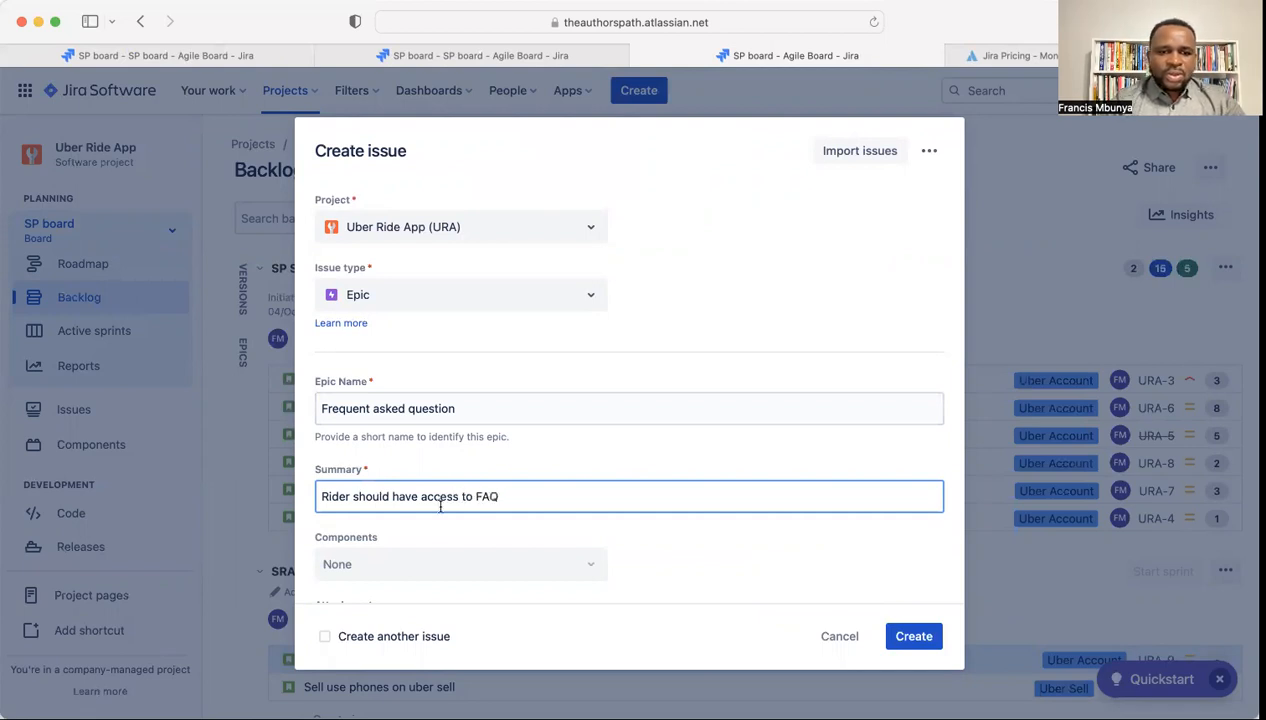
Step: Set the new epic's priority to Highest
scroll(481, 524, "down", 3)
scroll(481, 522, "down", 3)
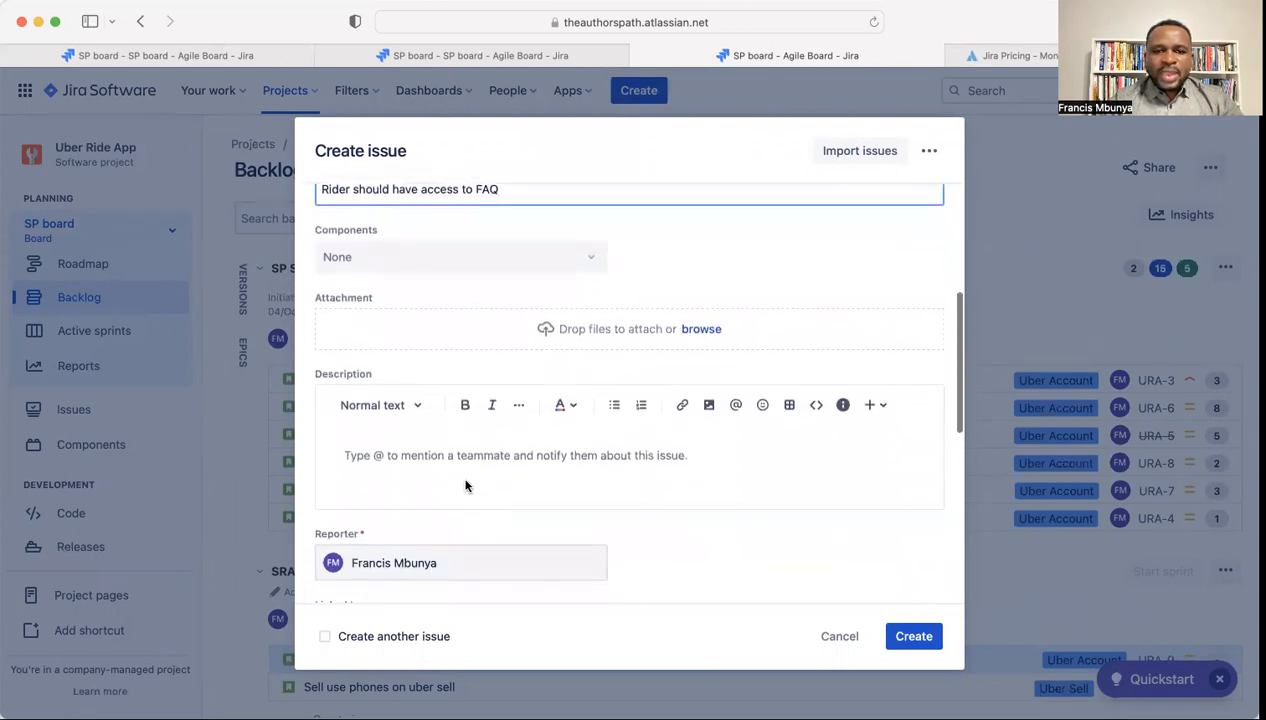
left_click(443, 452)
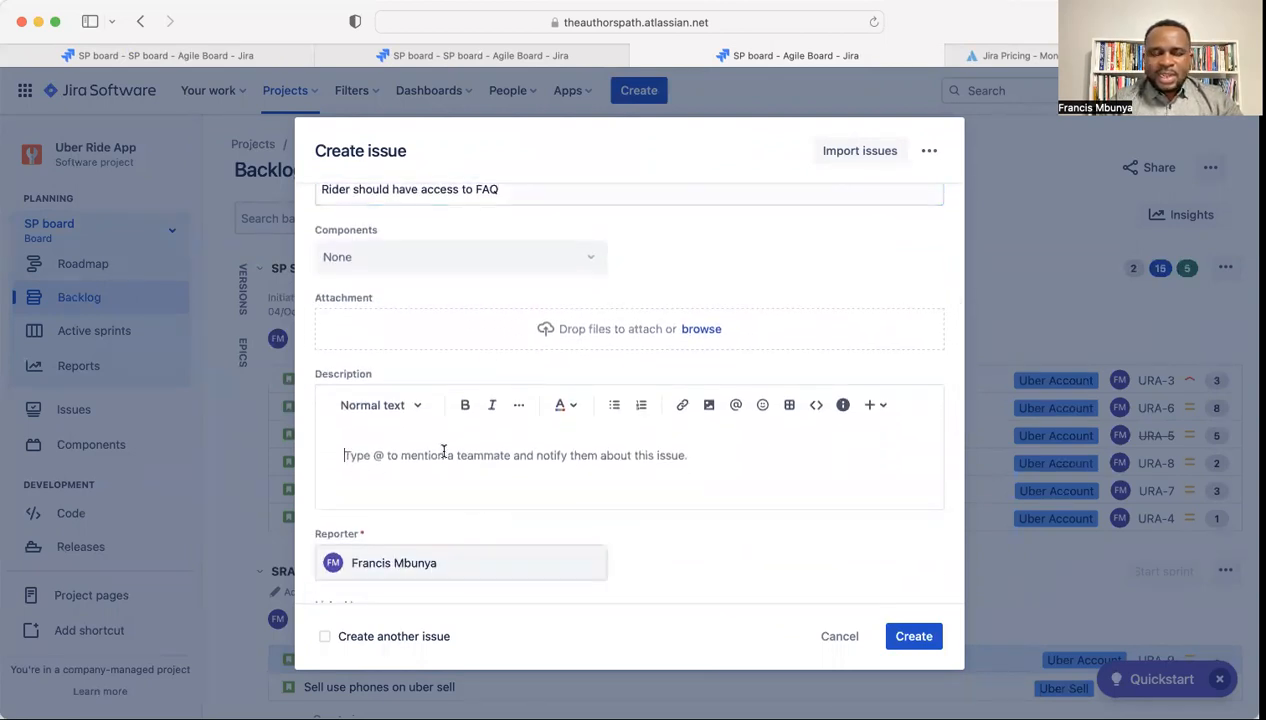
scroll(443, 455, "down", 4)
scroll(444, 456, "down", 5)
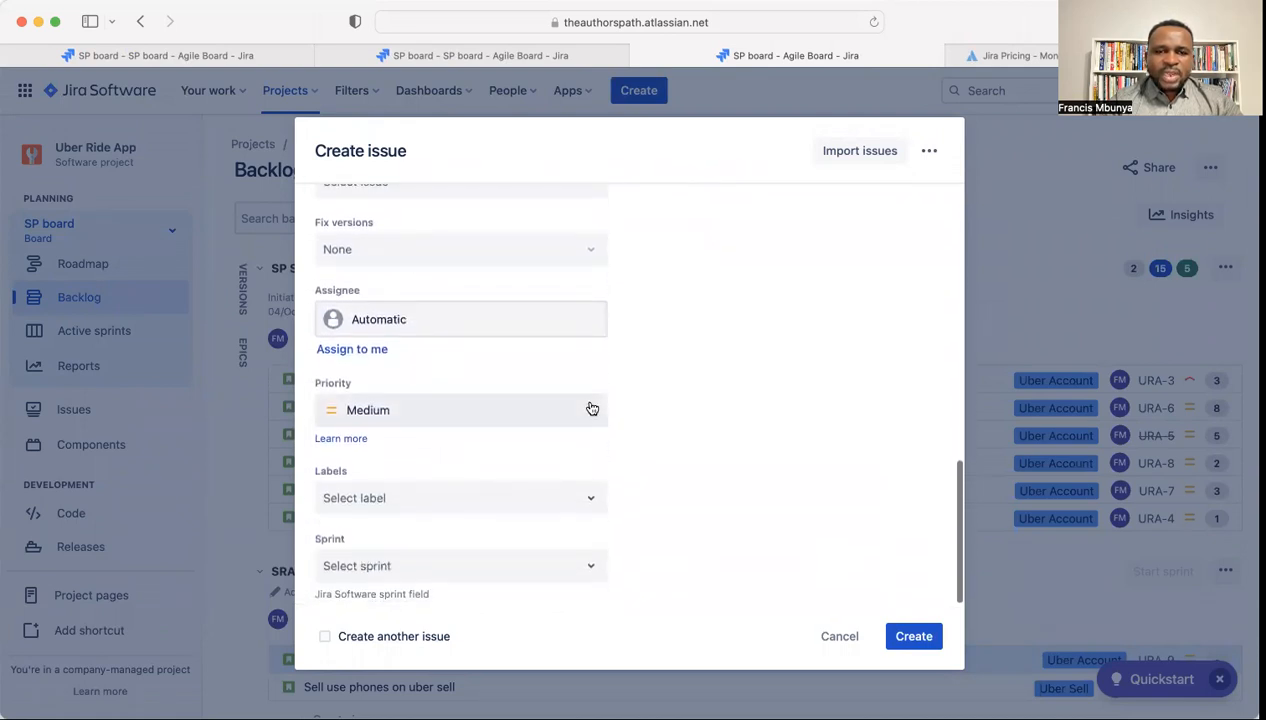
left_click(591, 409)
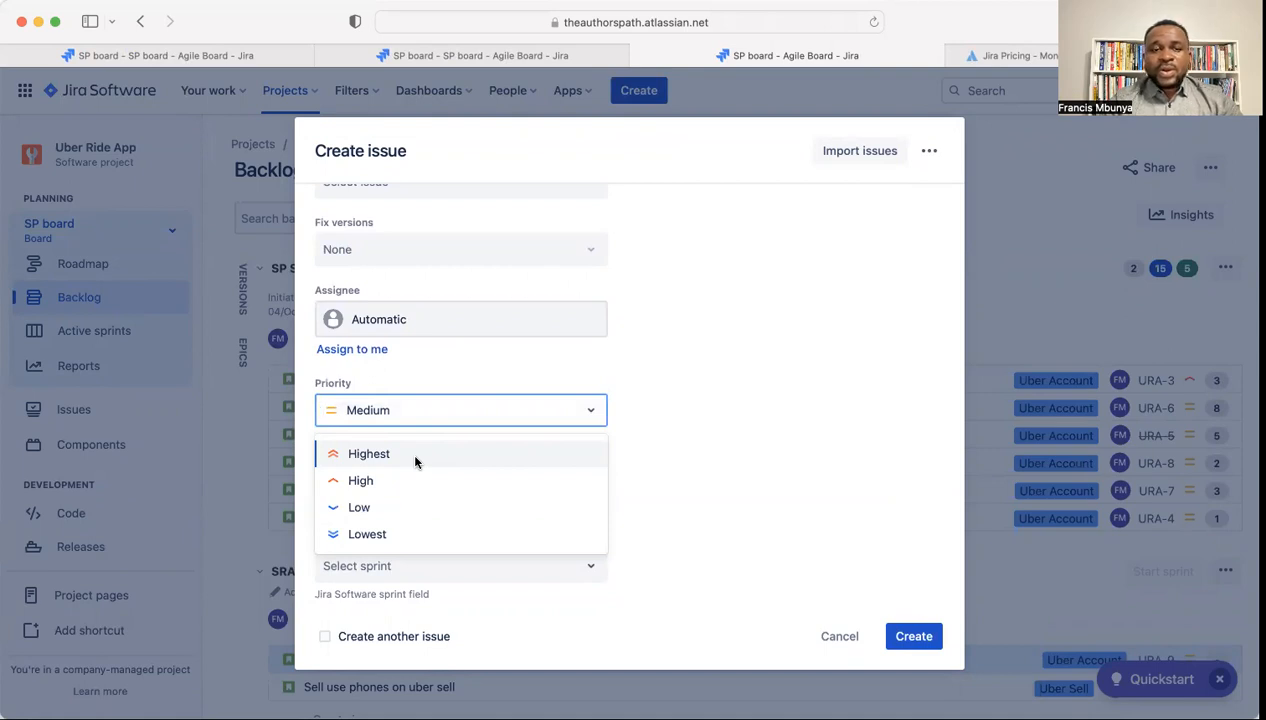
left_click(415, 458)
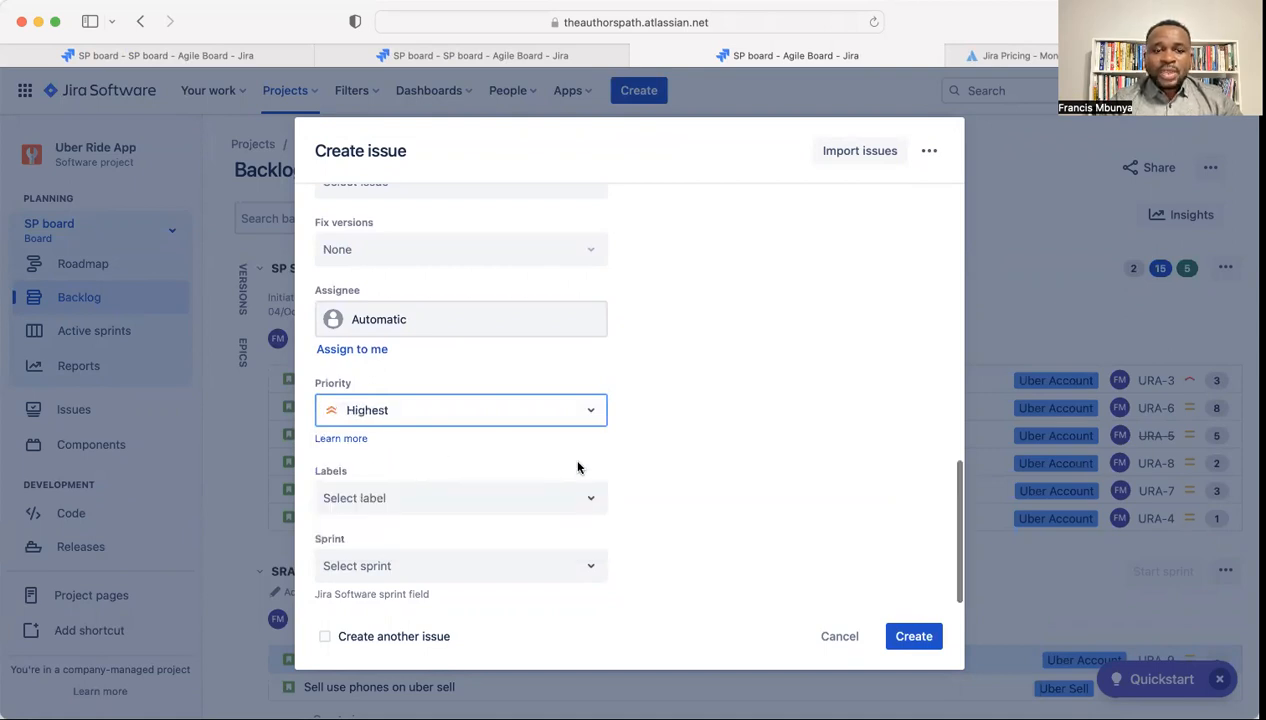
Step: Create the epic without choosing a sprint and display the list of epics beside the backlog
left_click(588, 566)
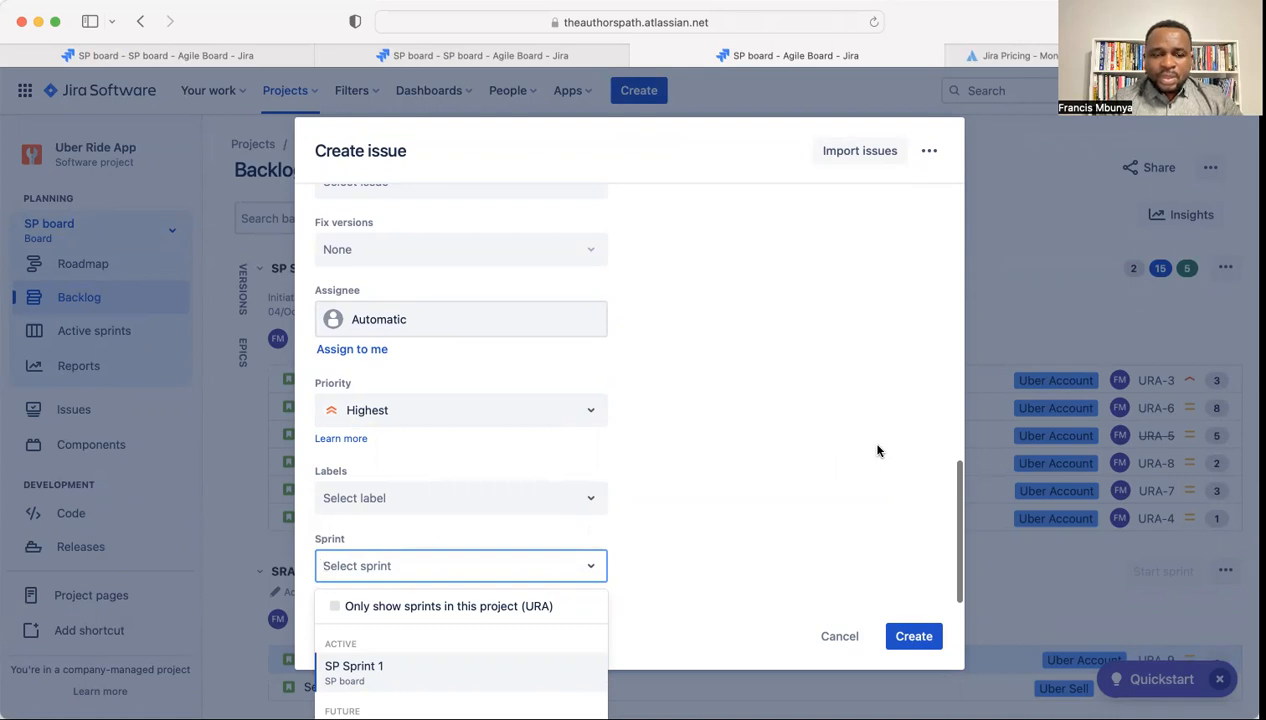
left_click(441, 600)
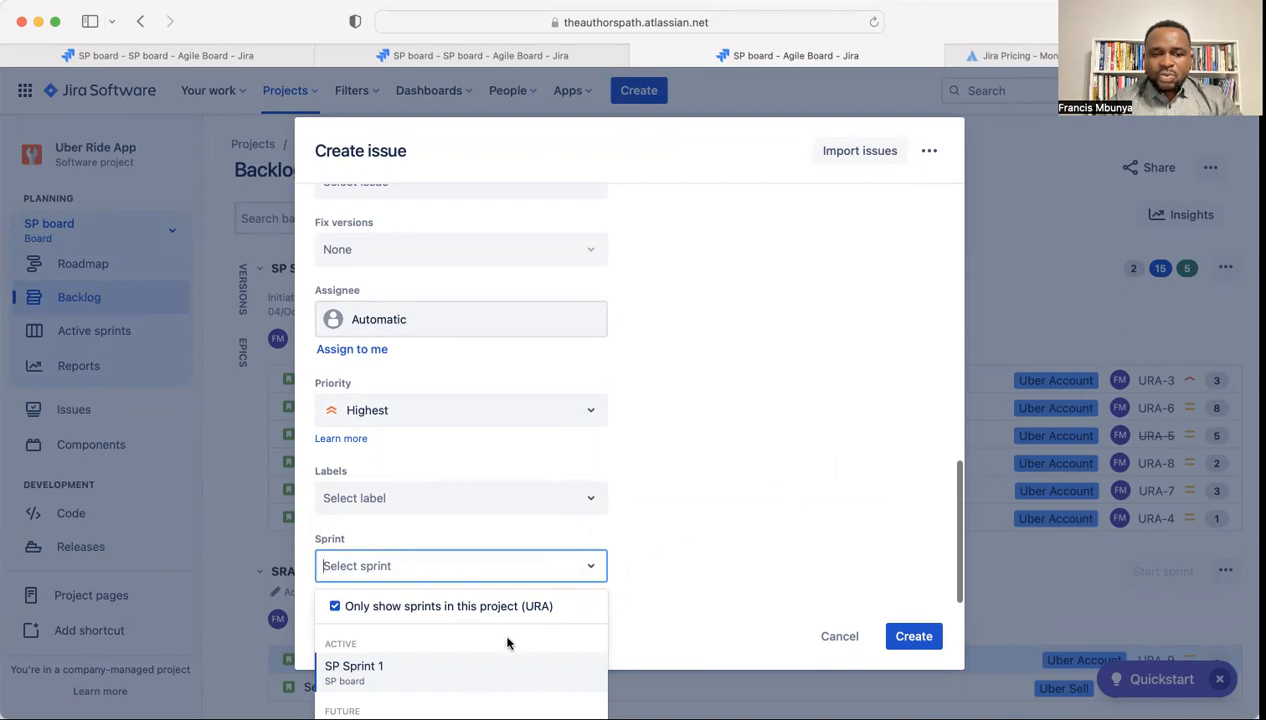
left_click(851, 542)
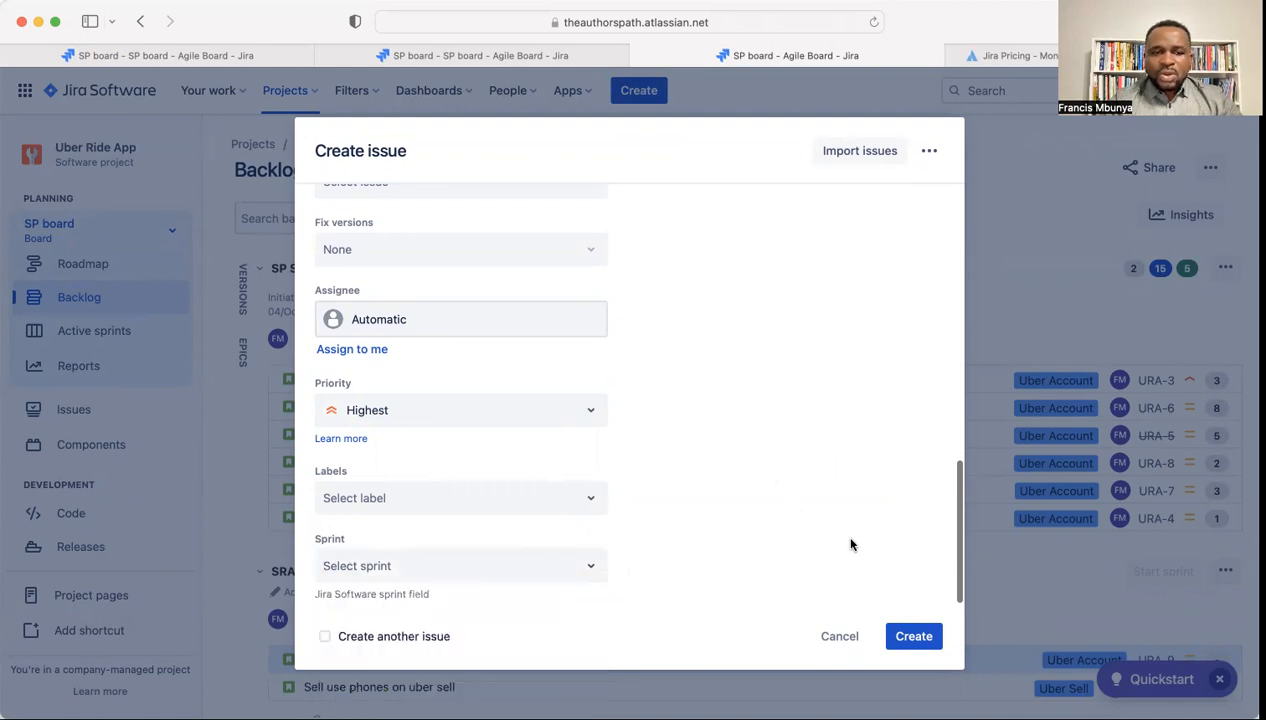
left_click(912, 637)
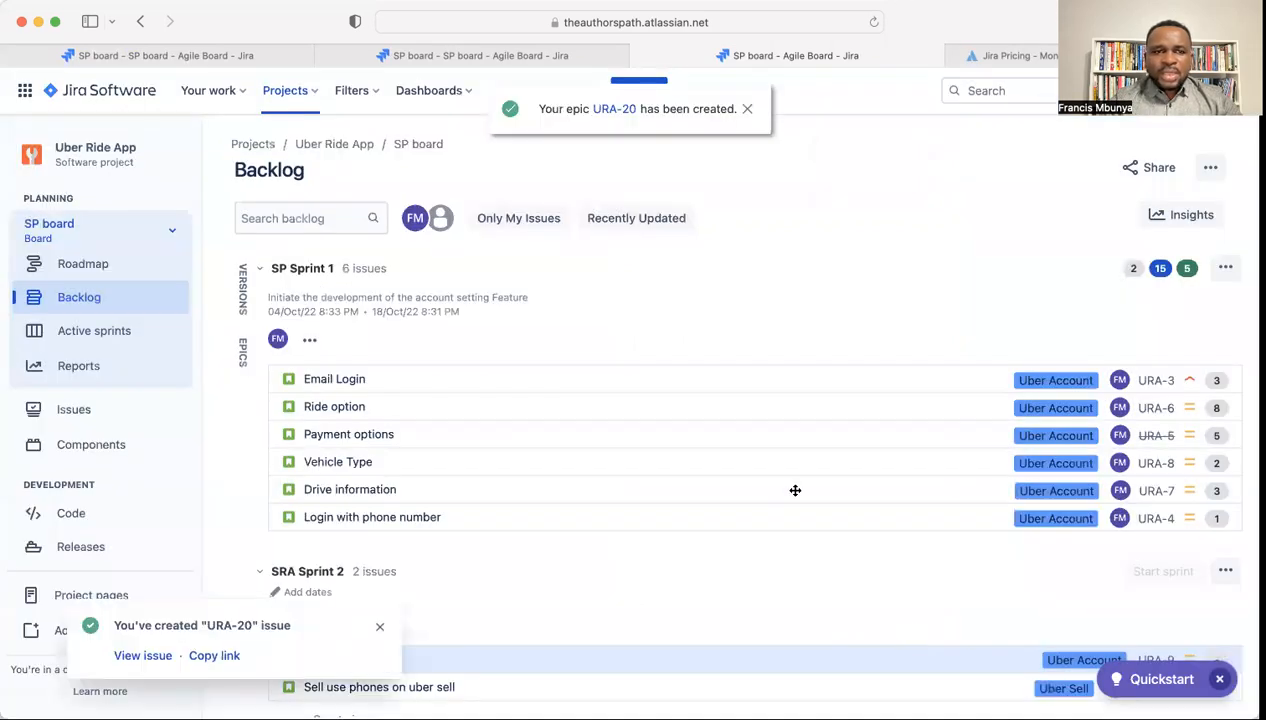
scroll(768, 452, "down", 3)
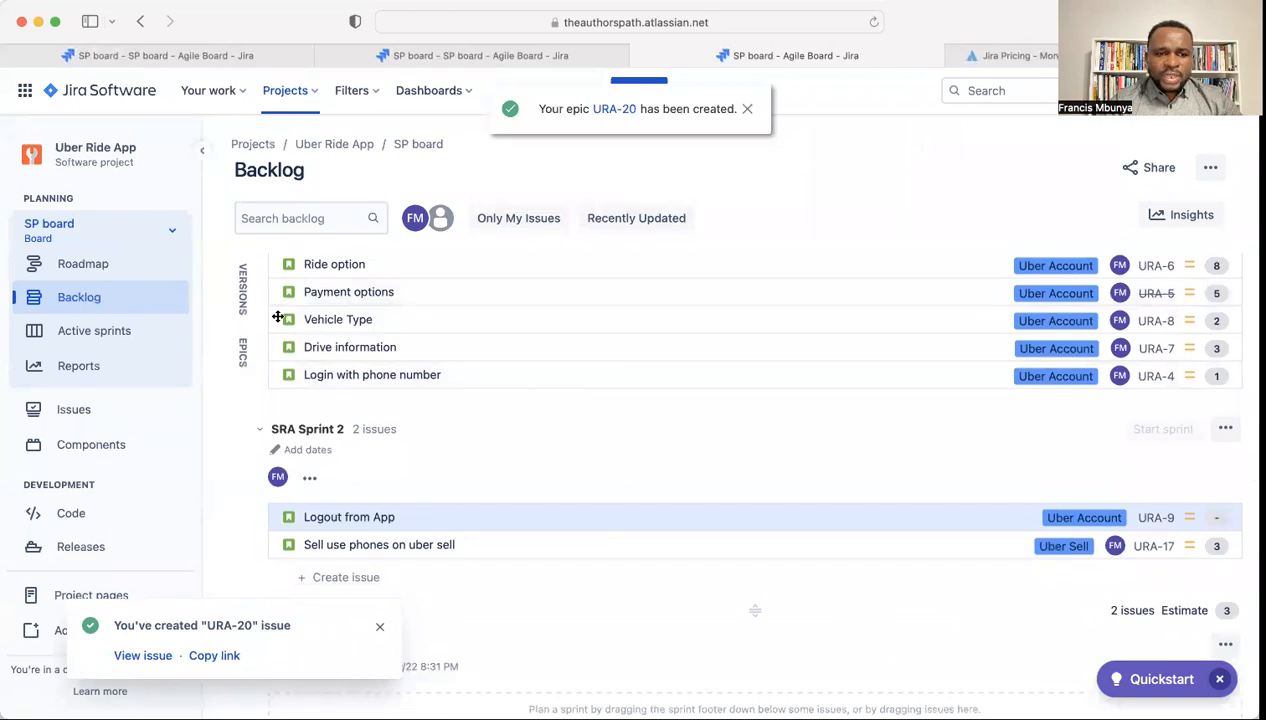
left_click(243, 350)
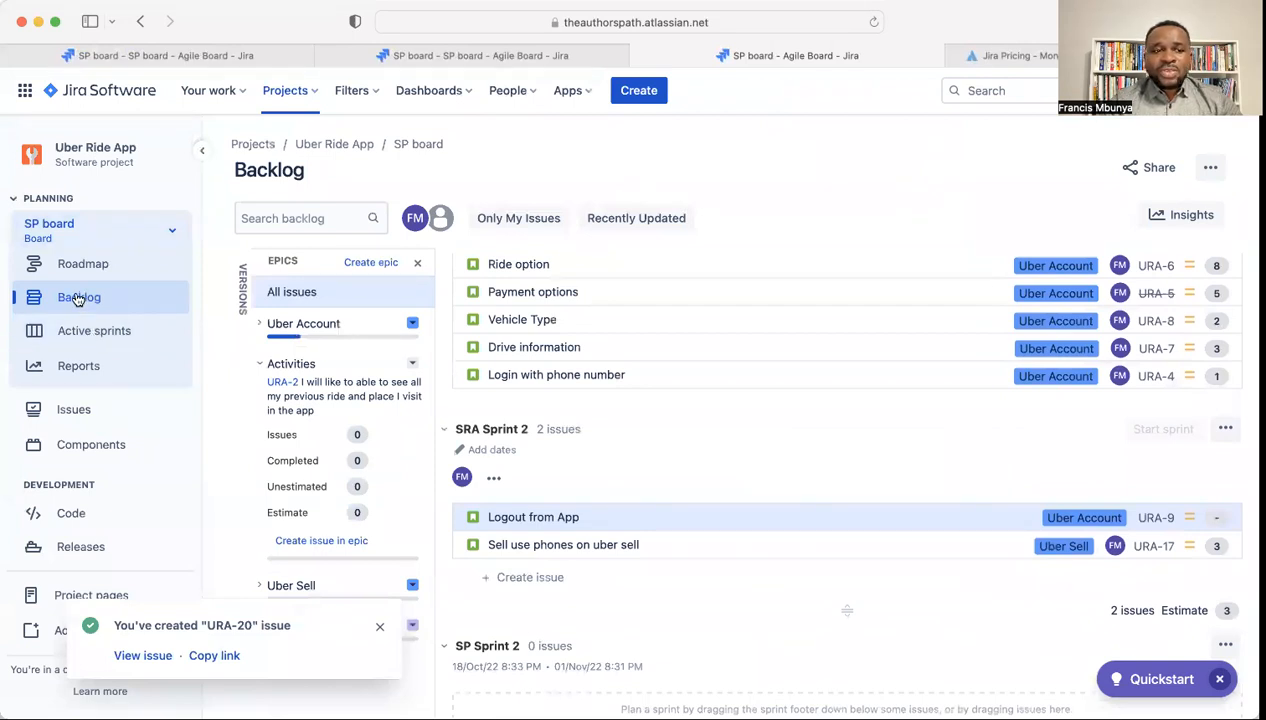
Step: Start a new Story in the Uber Ride App project with the summary "Fare cost estimate"
left_click(635, 91)
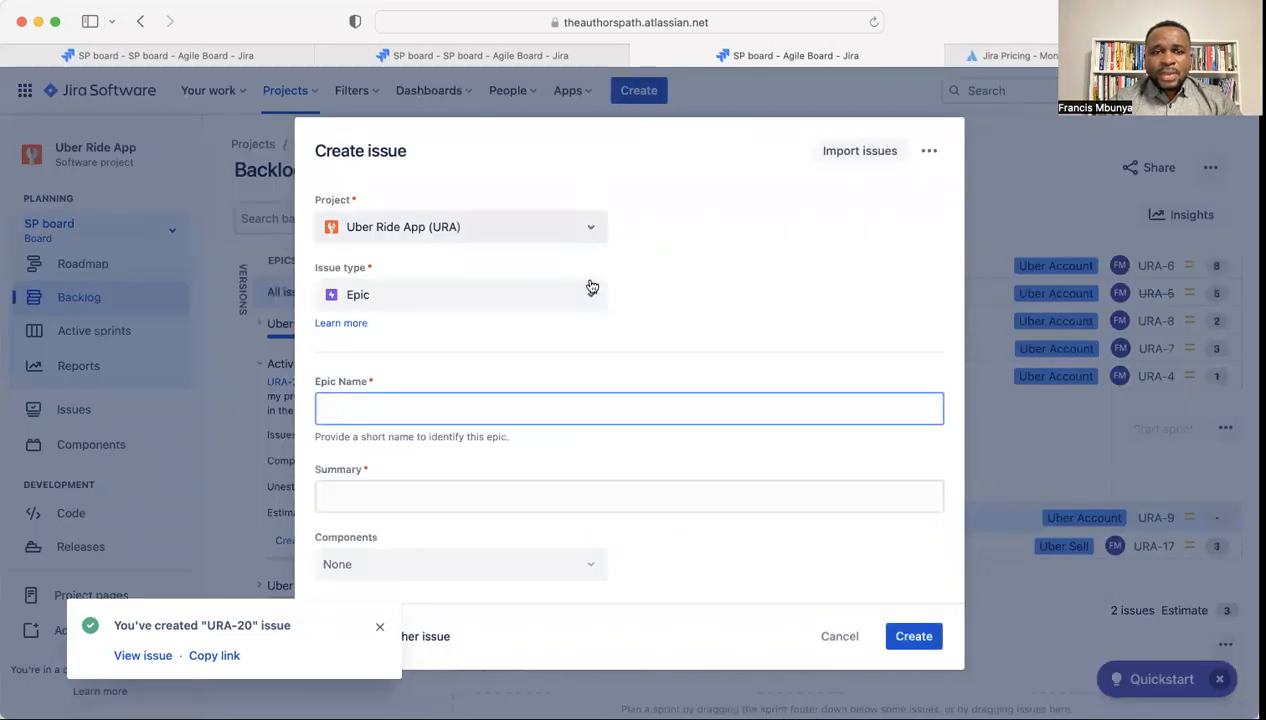
left_click(591, 301)
left_click(416, 368)
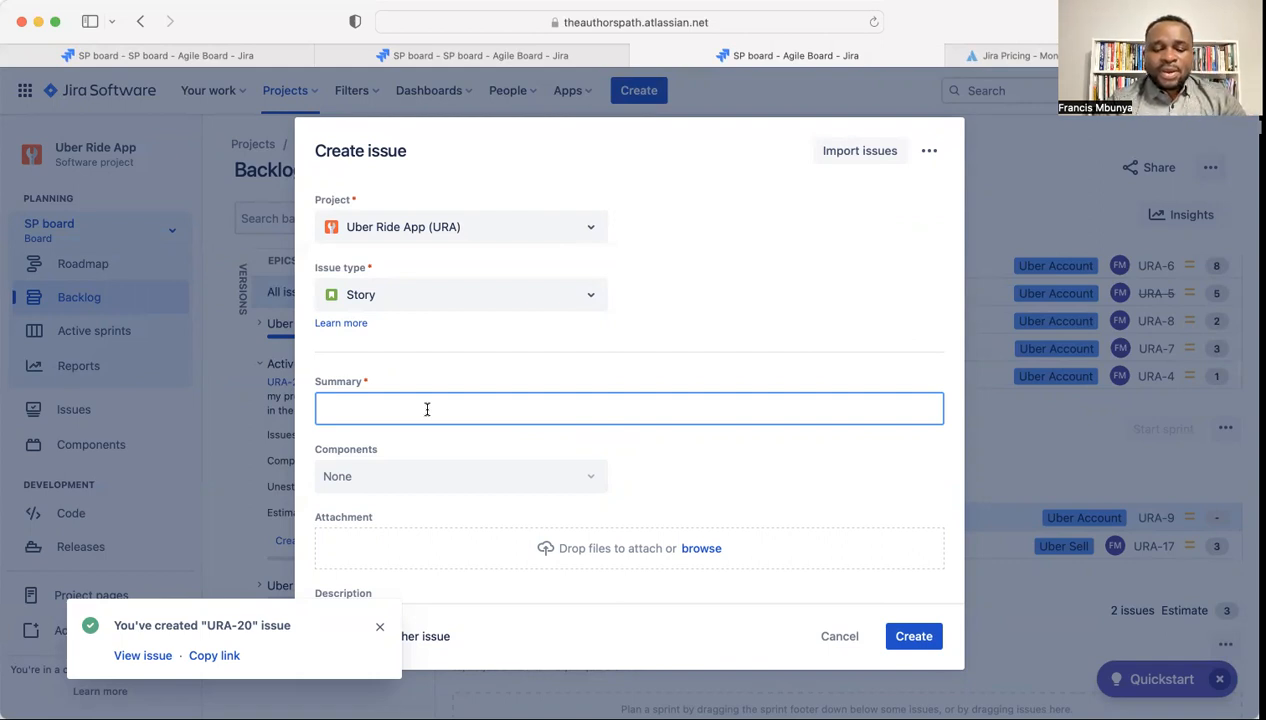
type("re cost estimate")
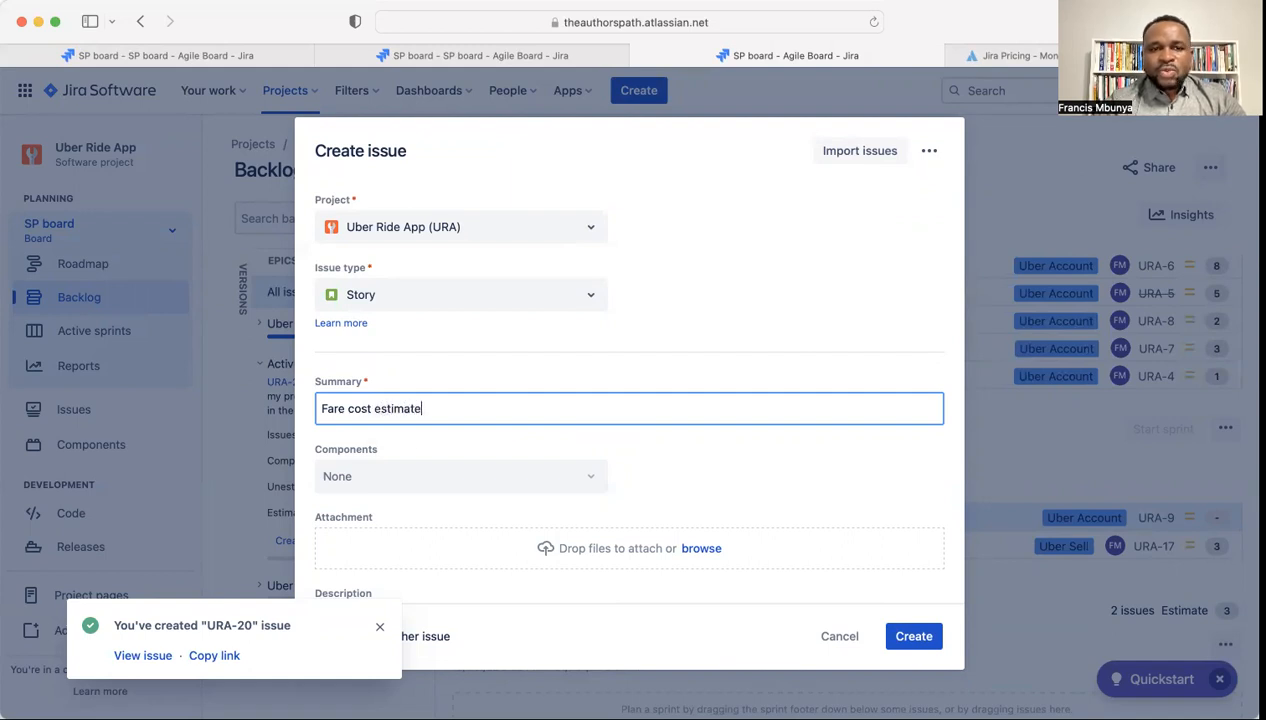
Step: Describe the story as "As a rider I willike to know the estimate of my fare so that I can plan this into mu budget."
scroll(632, 390, "down", 2)
scroll(632, 390, "down", 5)
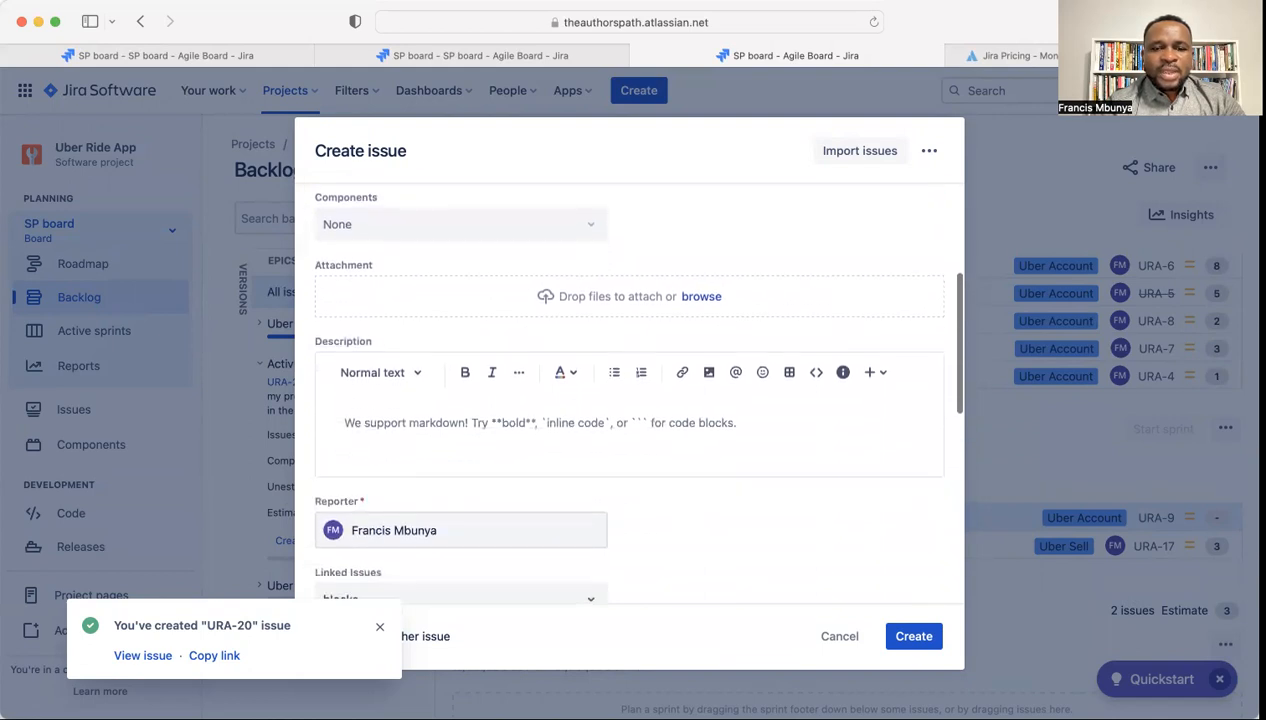
left_click(365, 422)
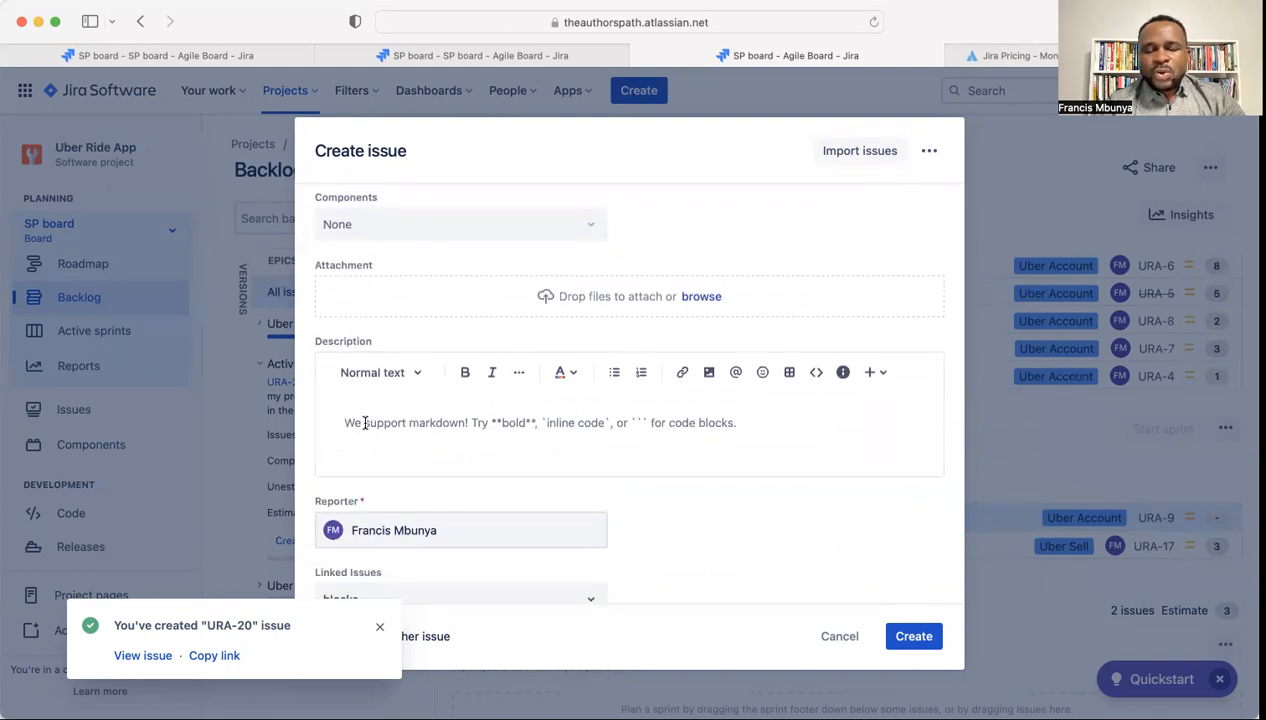
type("As a rider I willike to know ")
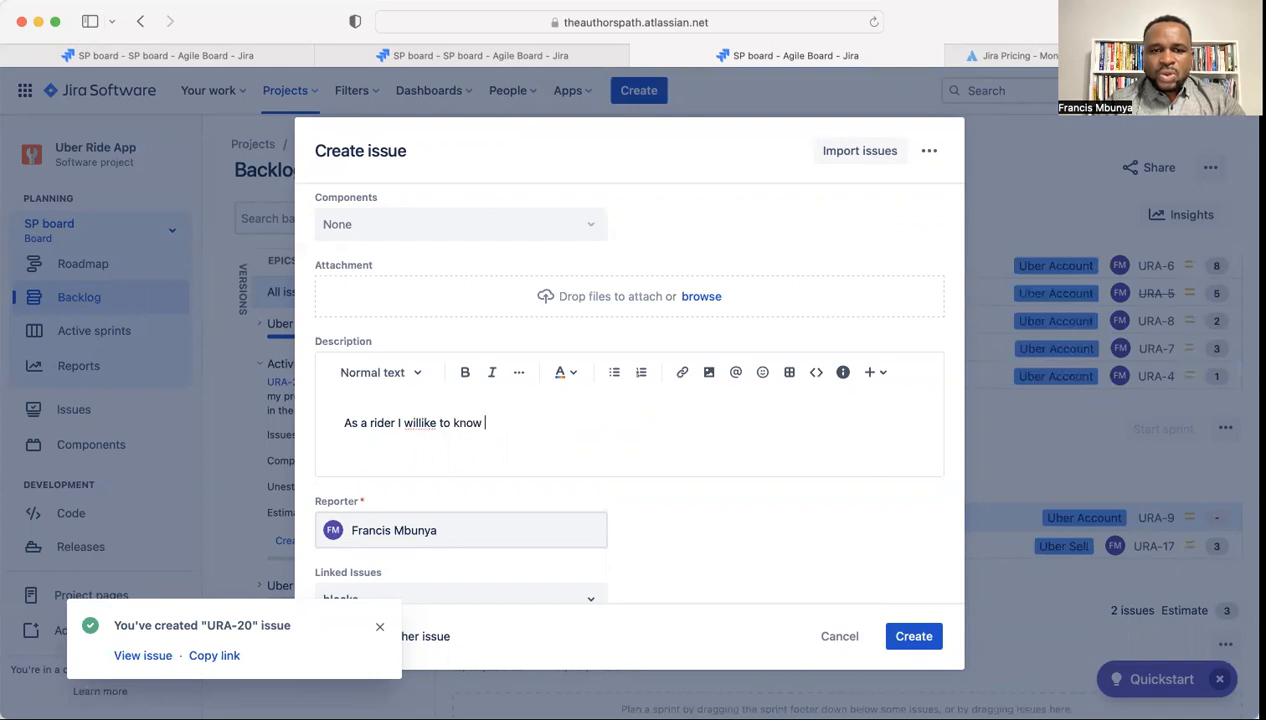
type("the est")
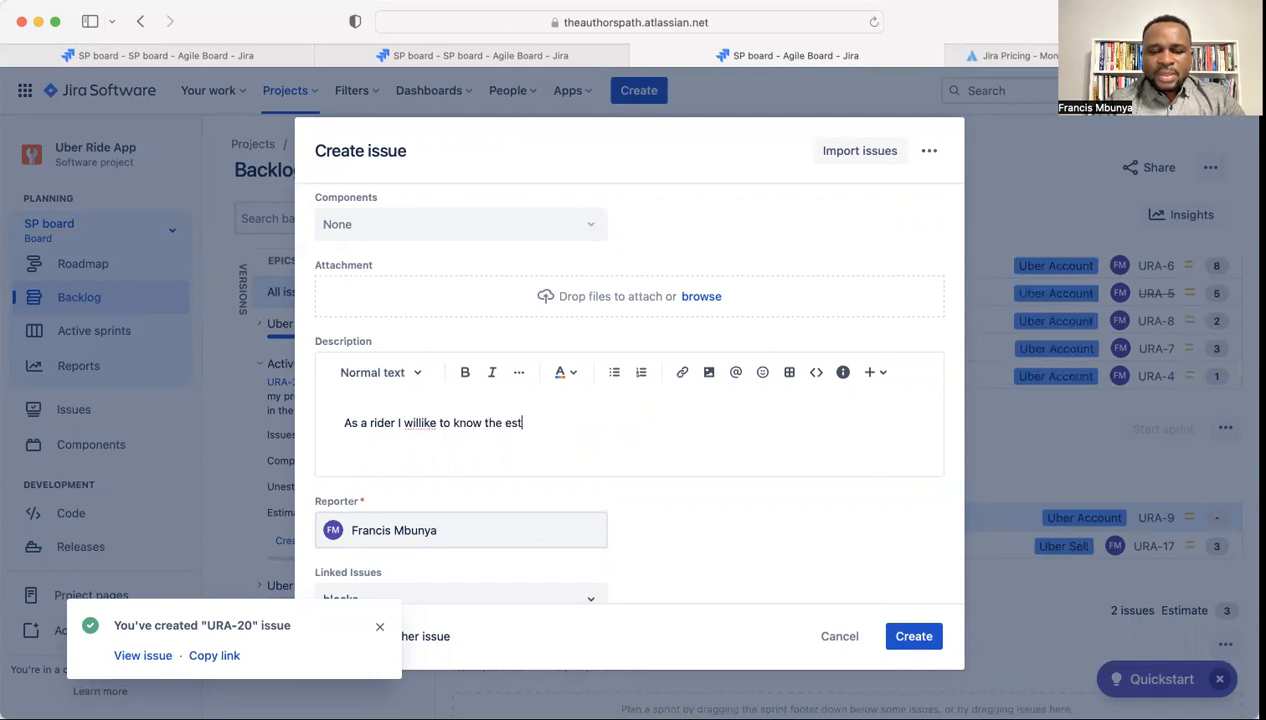
type("imate of my fare so t")
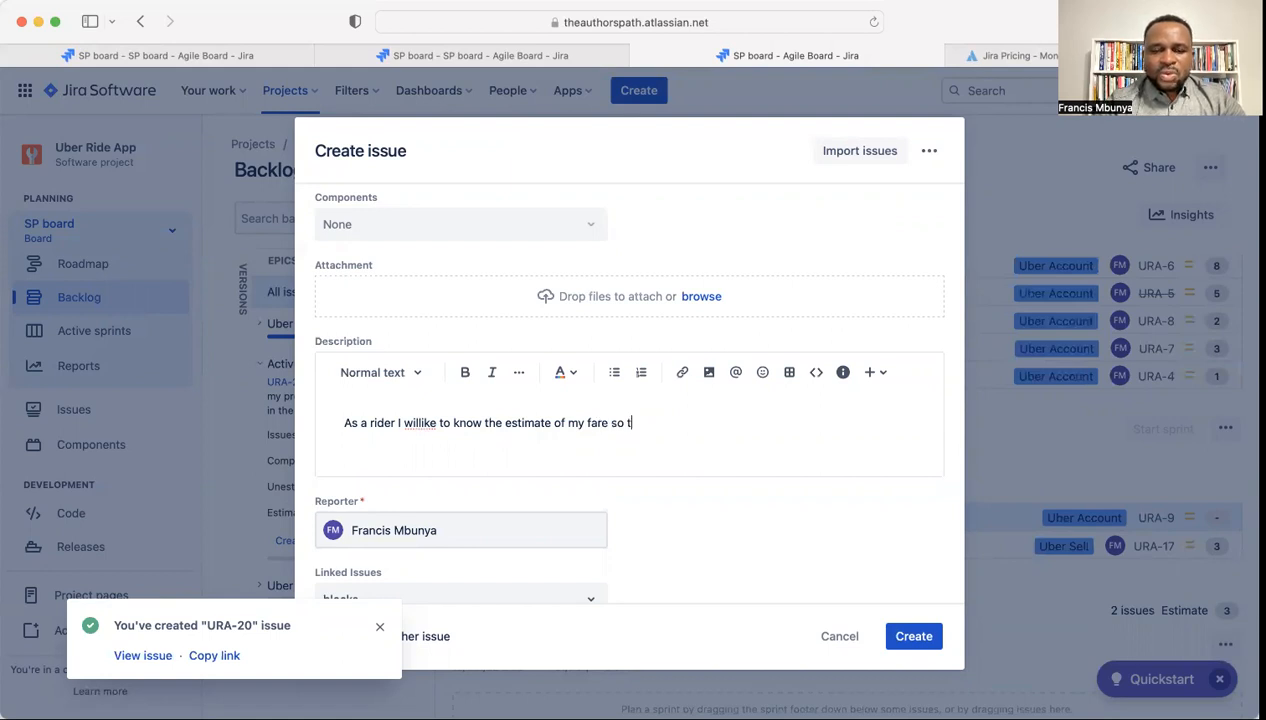
type("hat I can ")
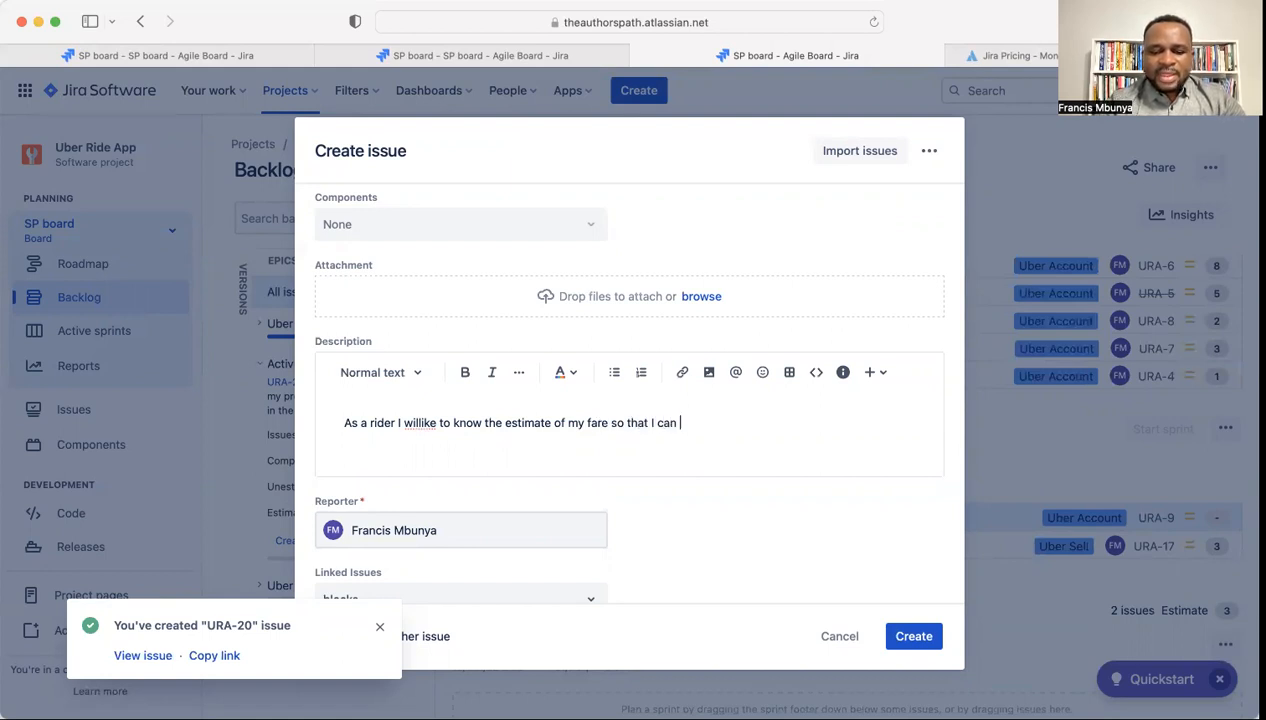
type("plan this in")
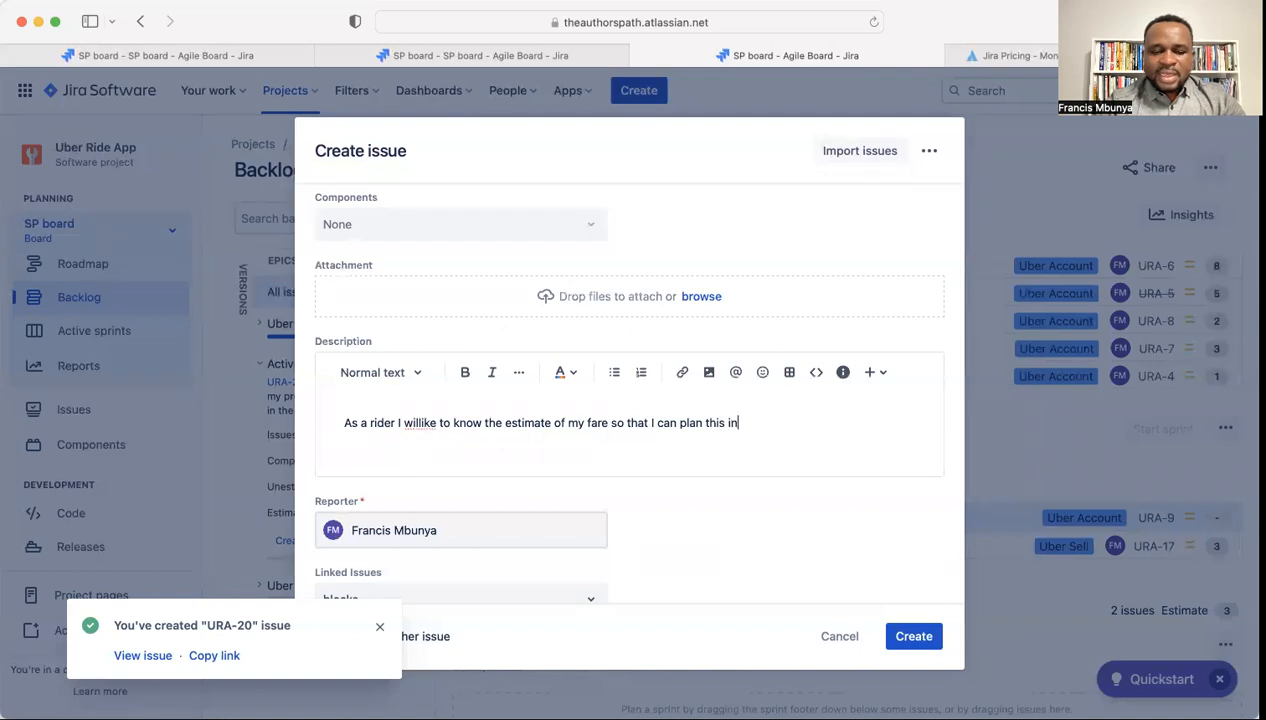
type("to mu bud")
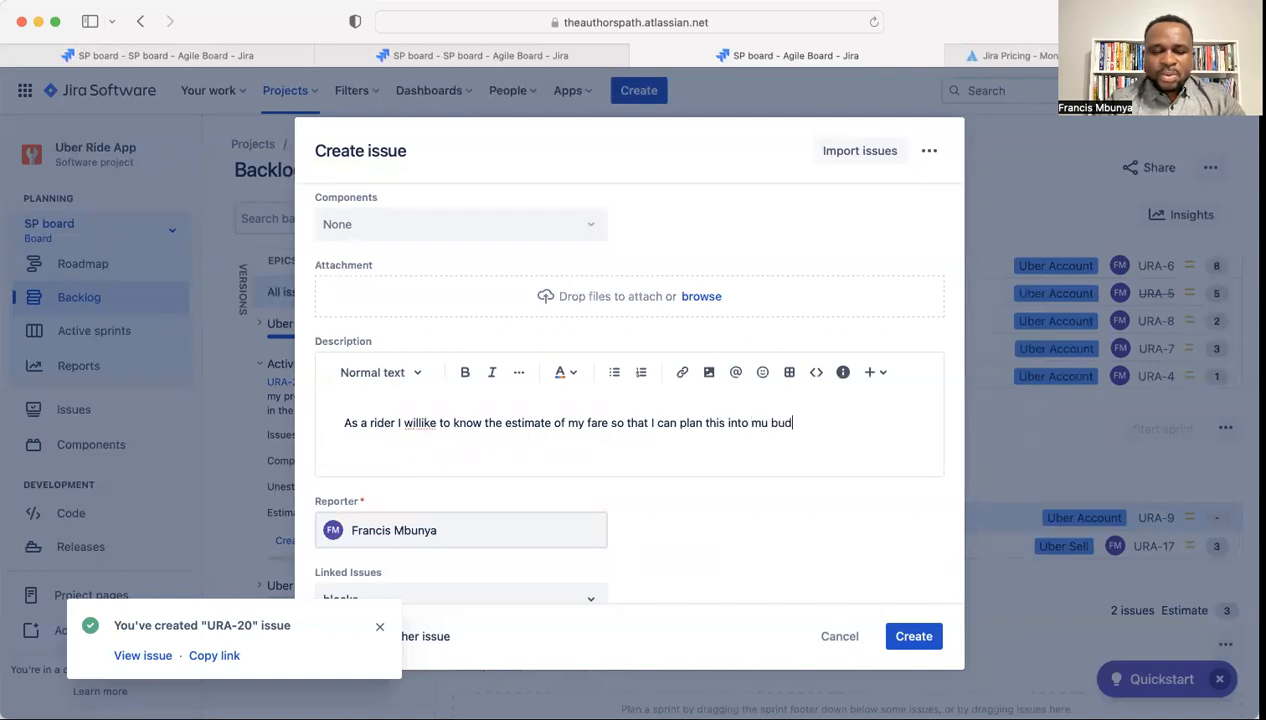
type("get.")
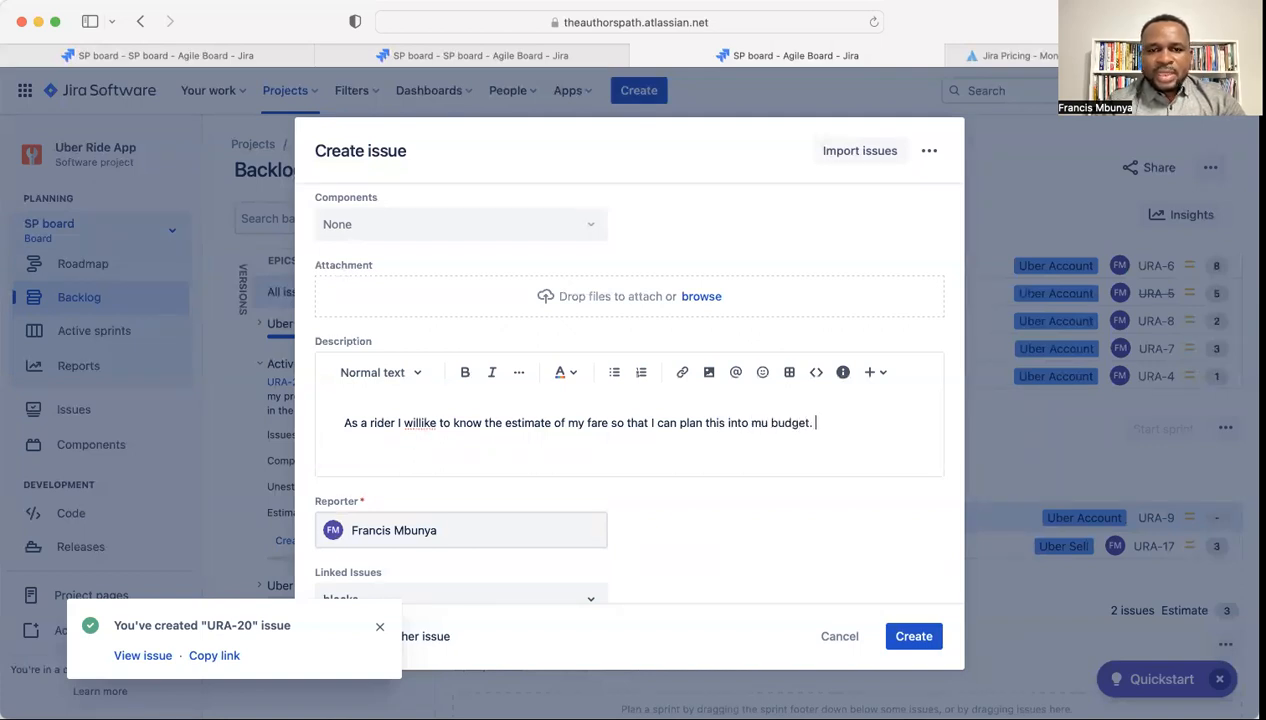
Step: Correct "willike" to "will like" in the story description
left_click(416, 422)
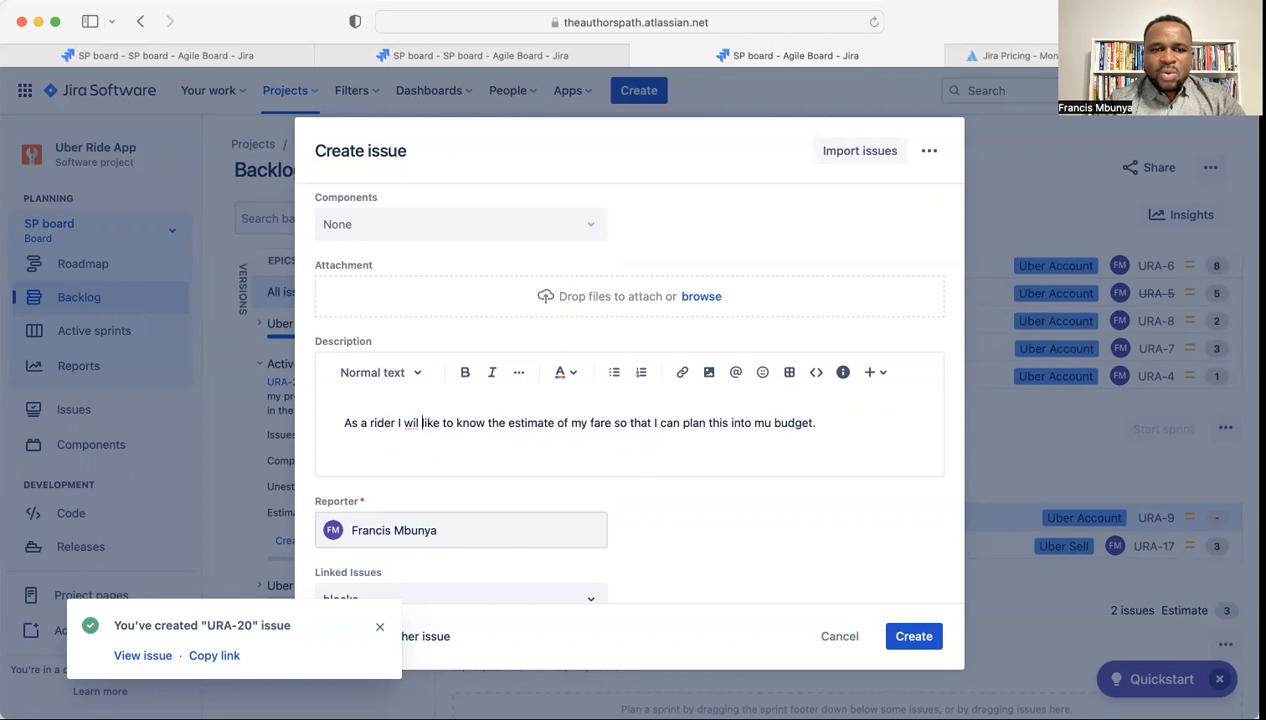
key("Left")
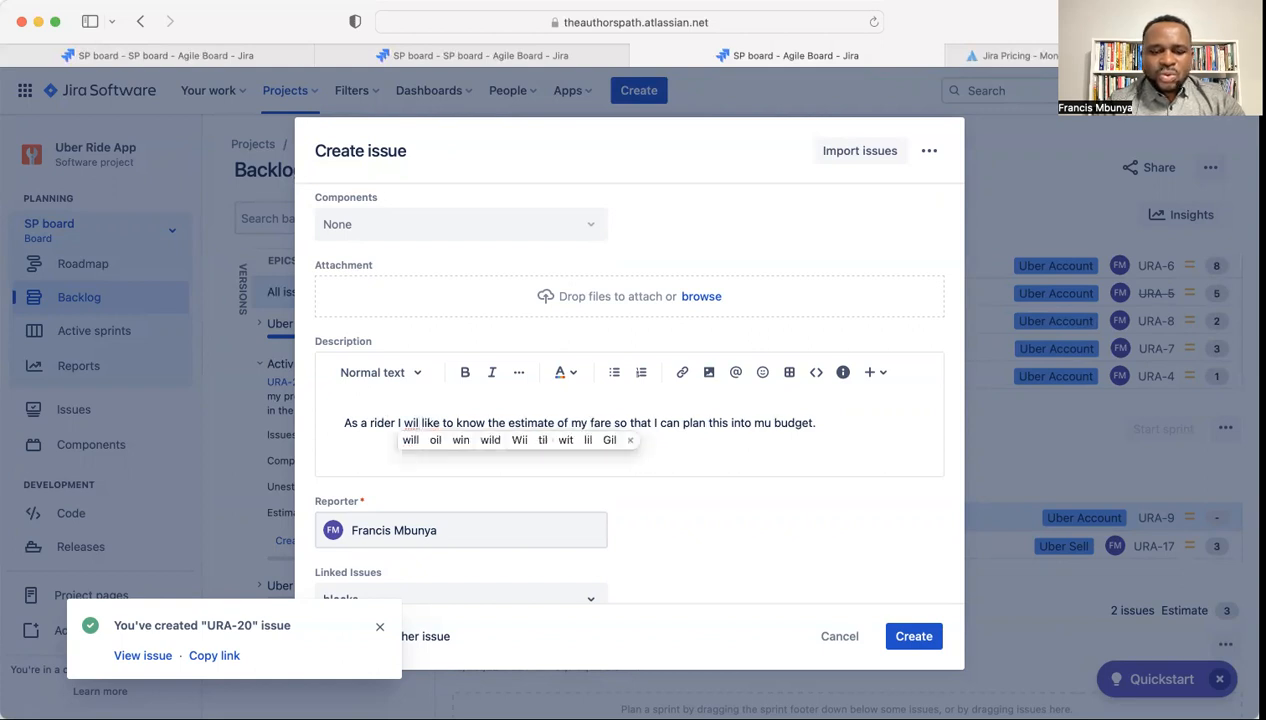
type("l")
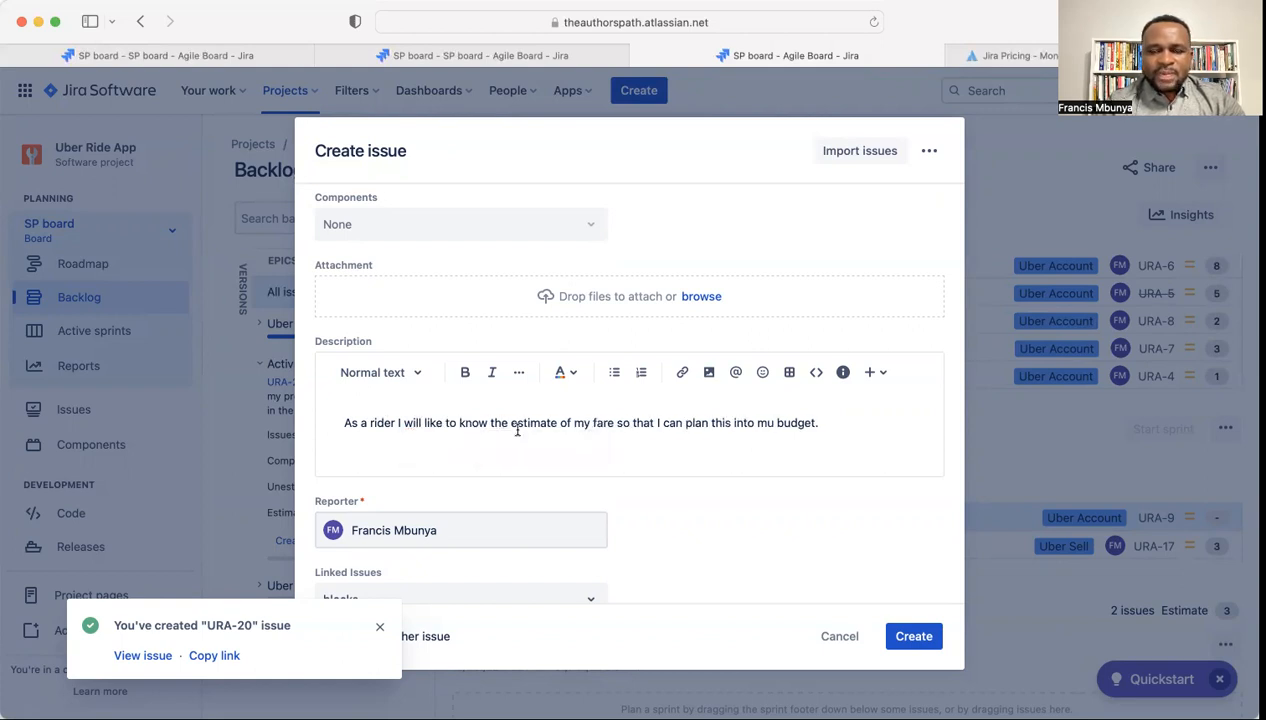
Step: Add an "Acceptance criteria" line below the description sentence, followed by a bulleted list with "distance" as its first item
left_click(838, 421)
key("Return")
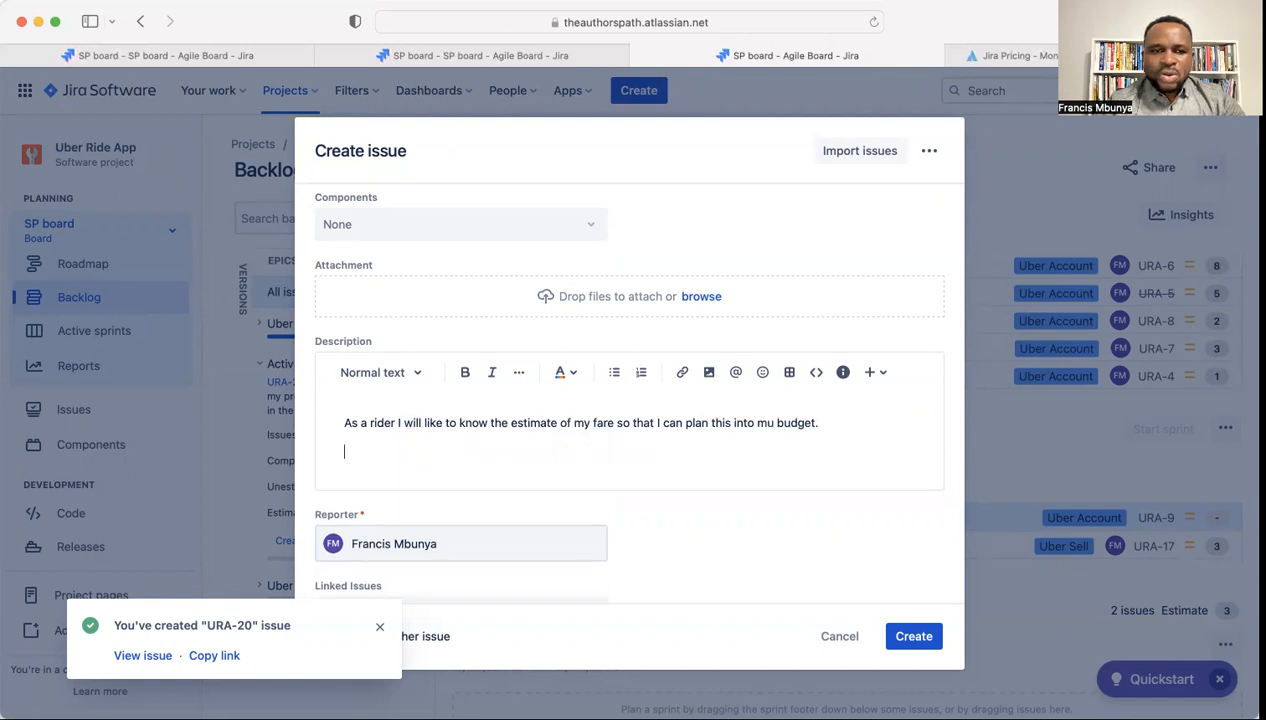
key("Return")
type("Acceptance criteria")
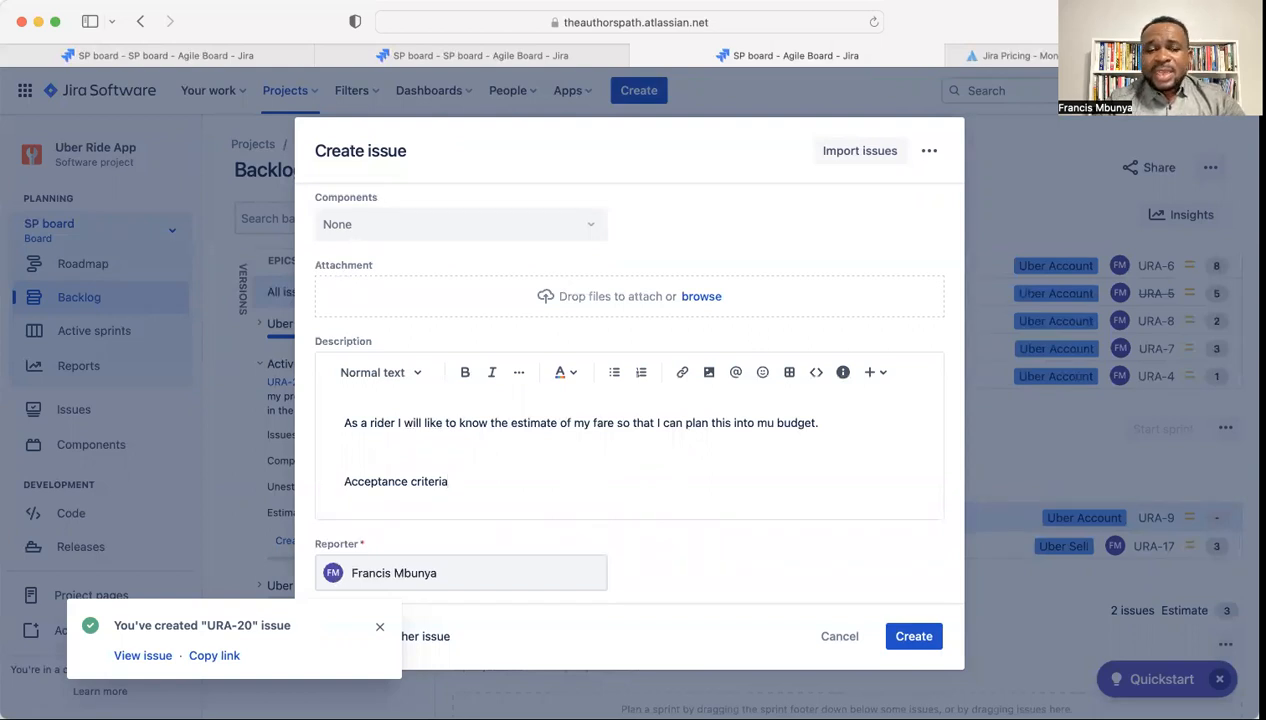
key("Return")
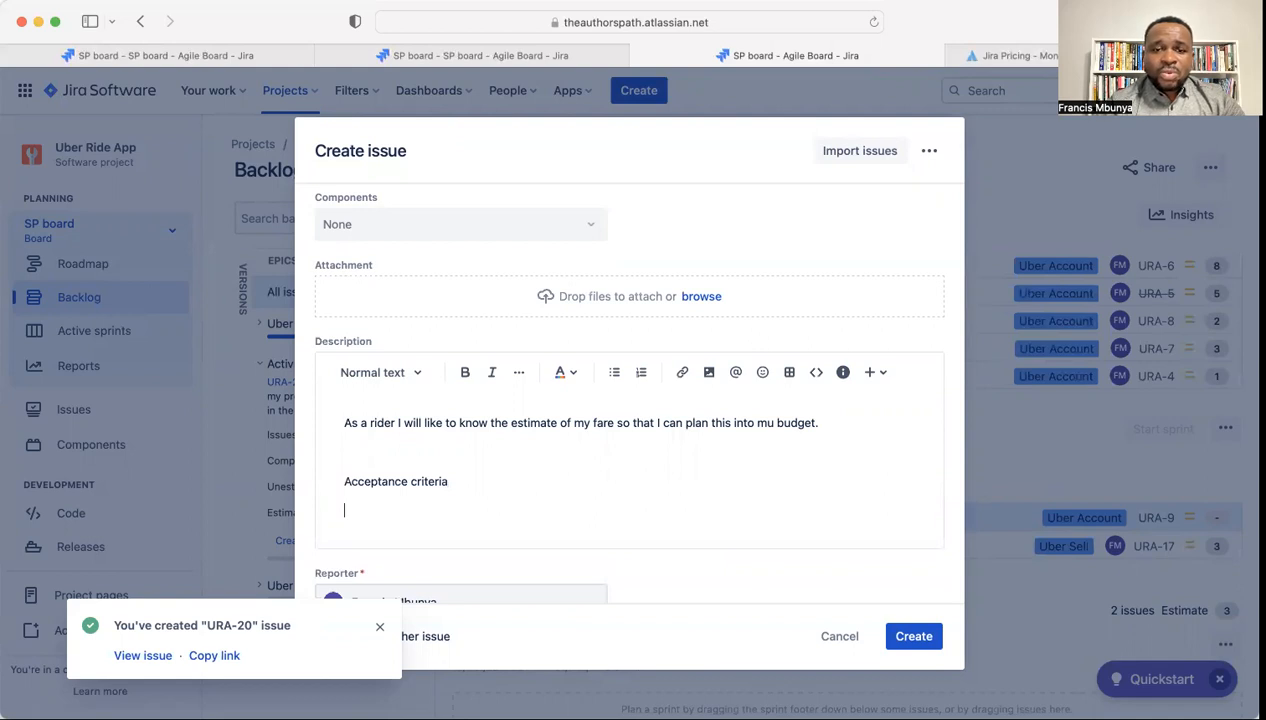
left_click(614, 372)
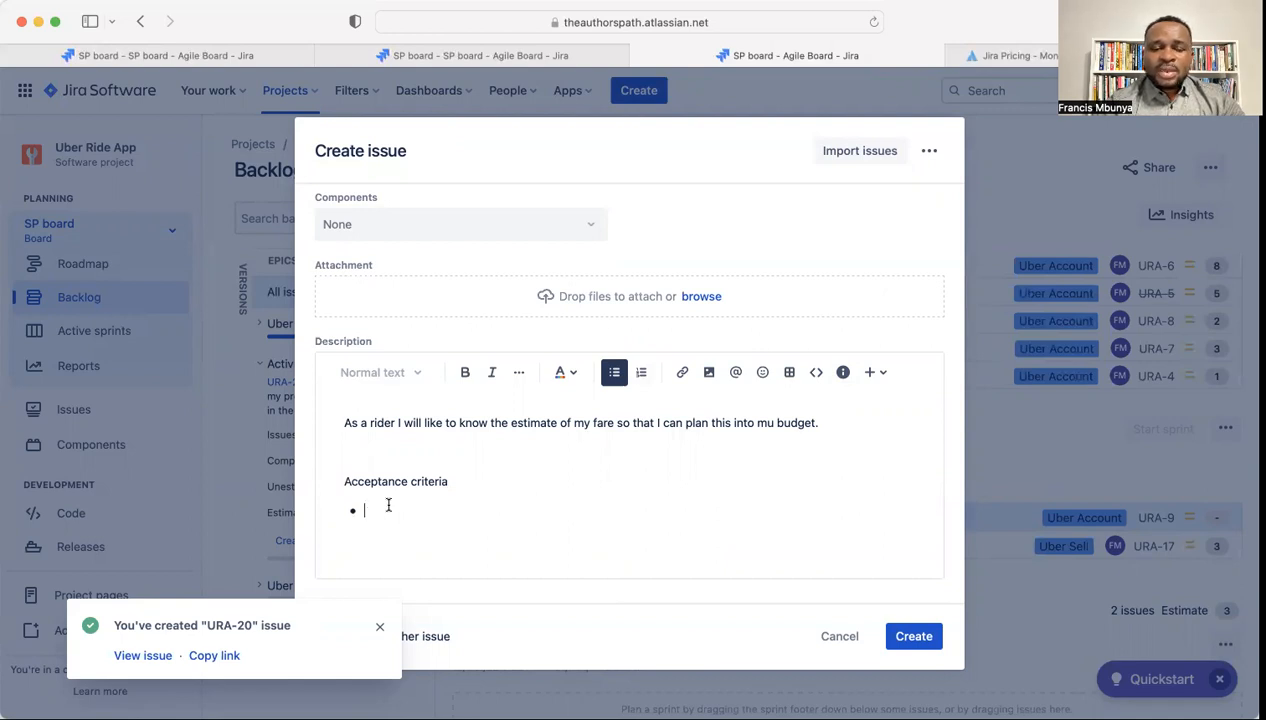
type("di")
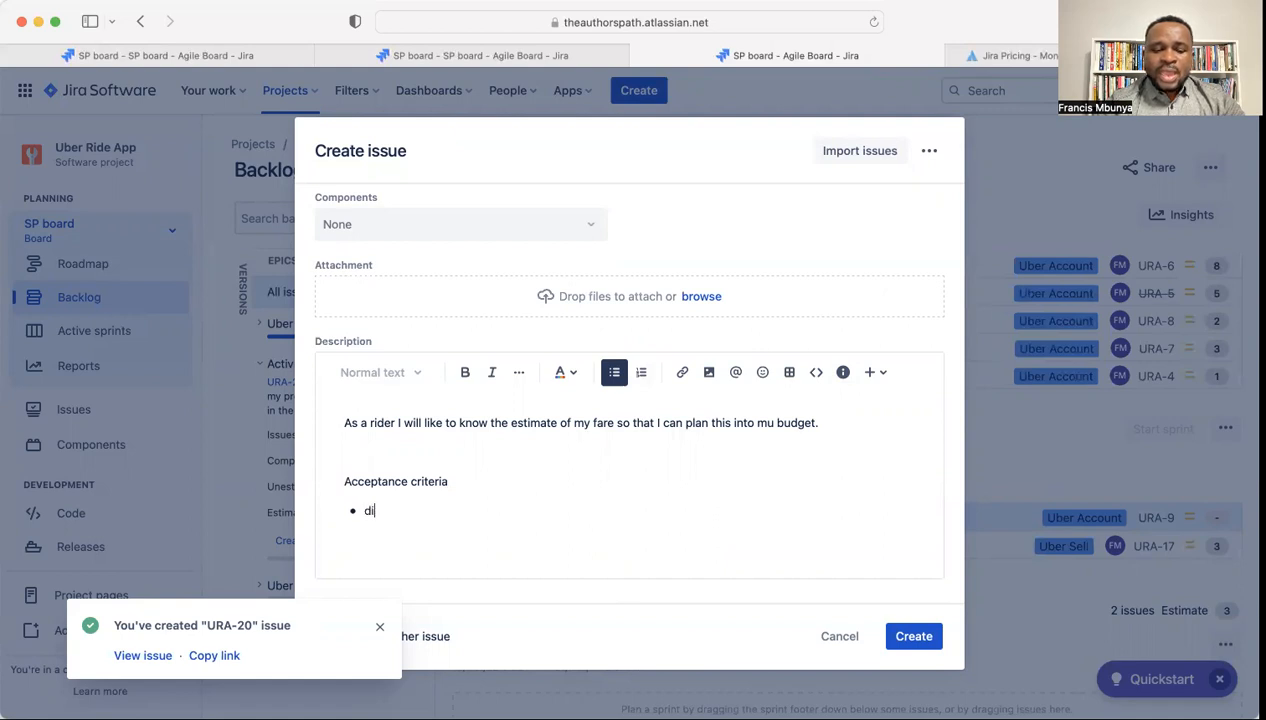
type("stance")
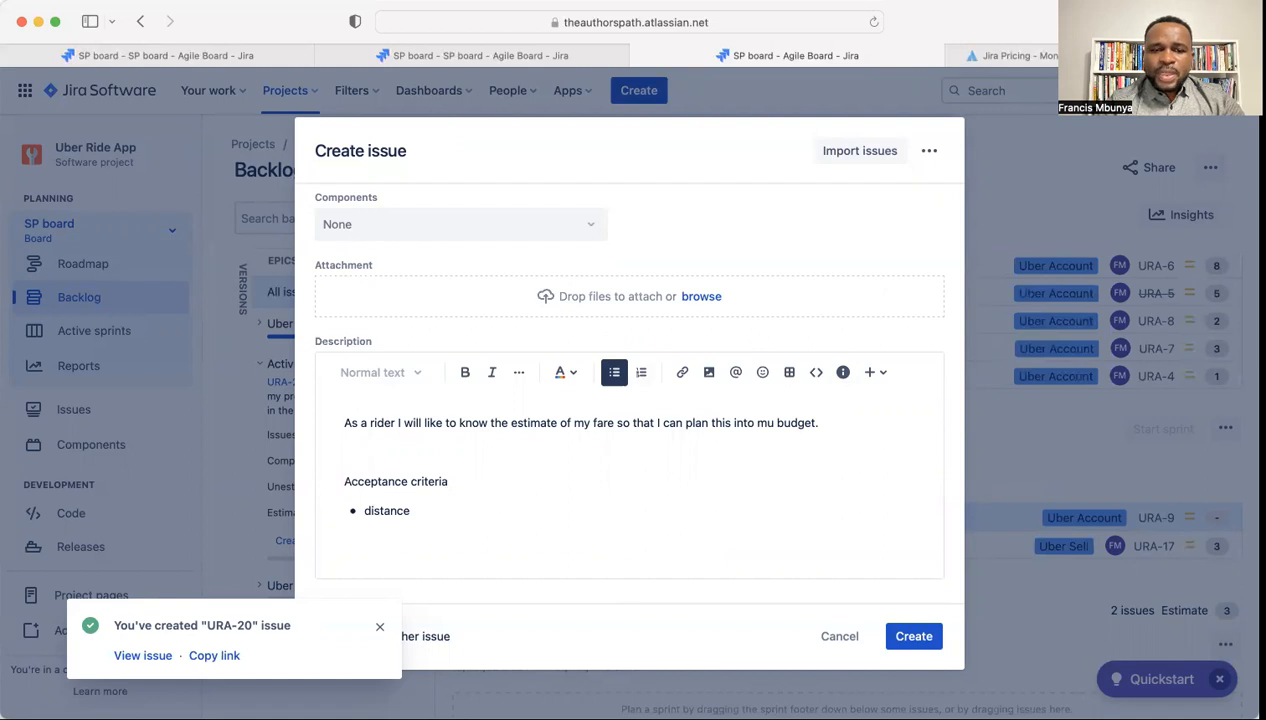
key("Return")
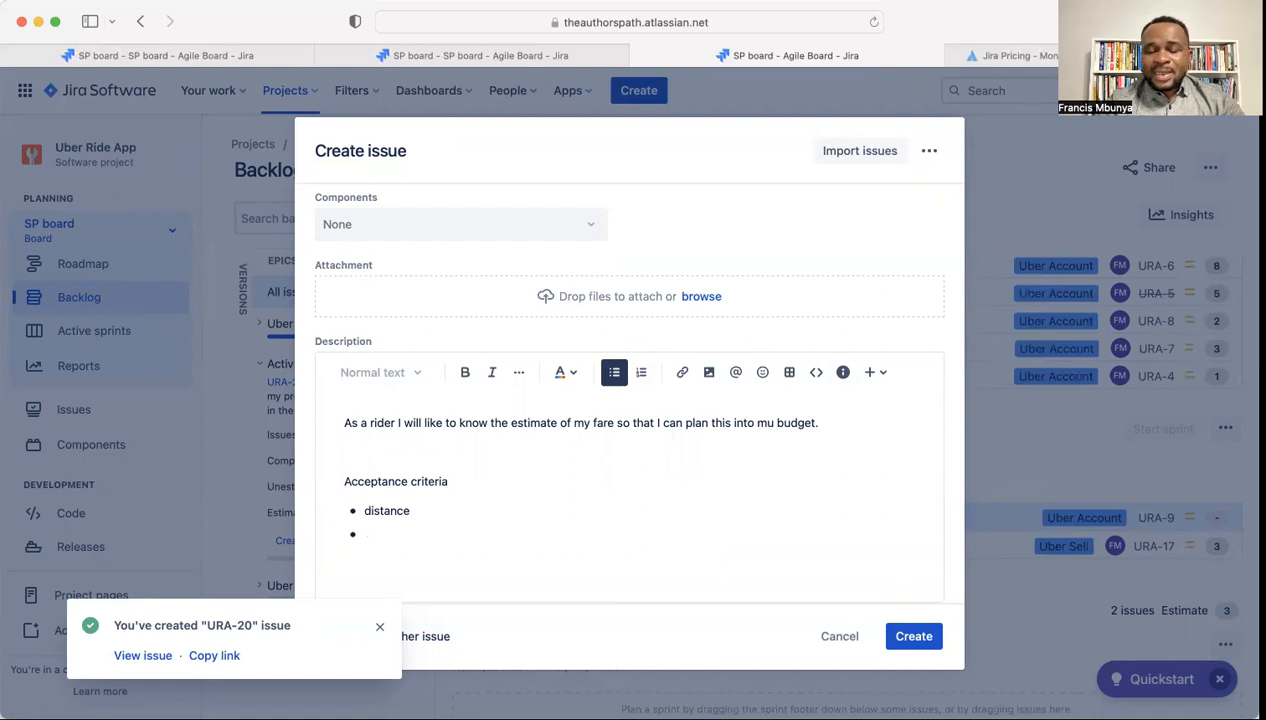
Step: Add "period of the day" as the second acceptance criteria bullet, below "distance"
type("time")
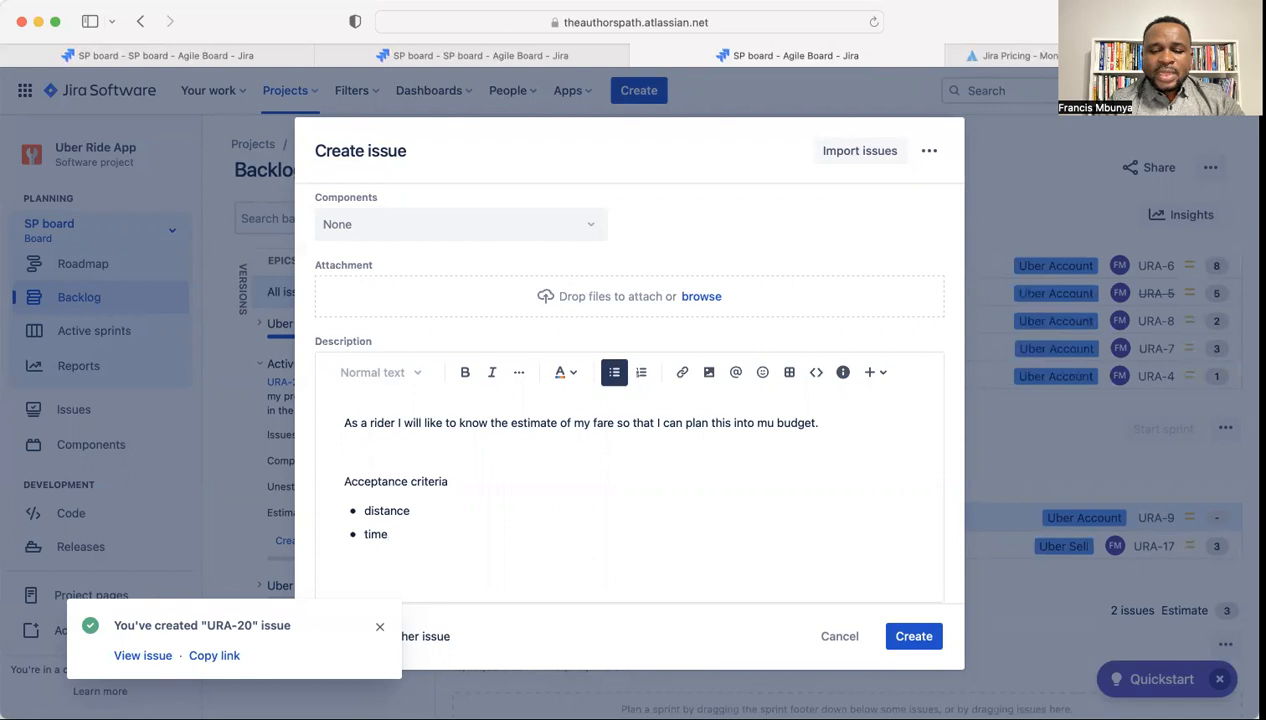
key("BackSpace")
key("BackSpace")
key("BackSpace")
key("BackSpace")
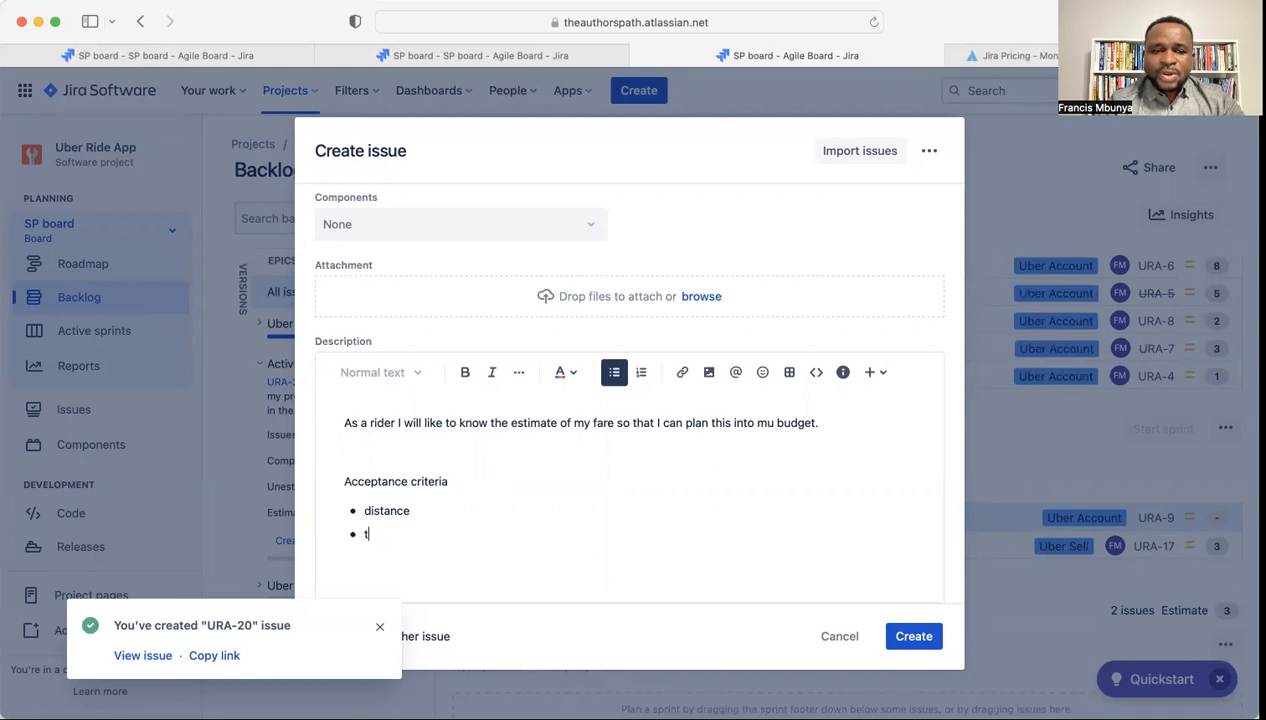
type("per")
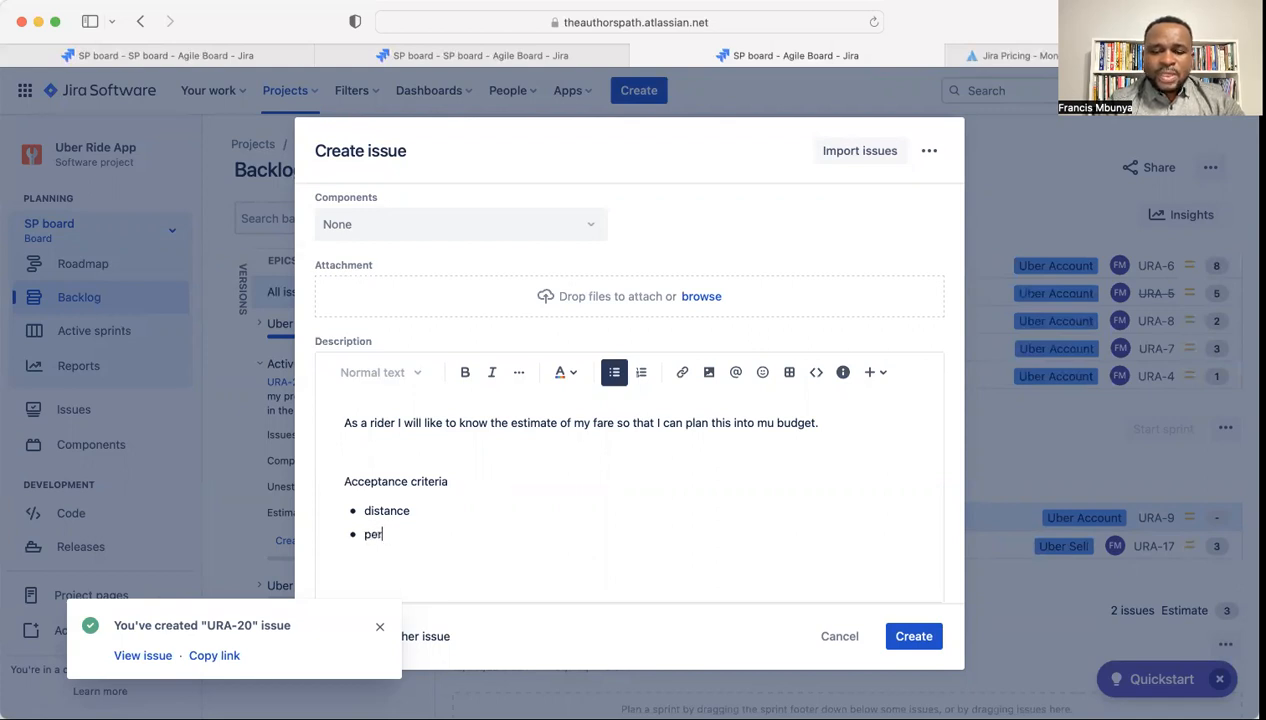
type("iod of the day")
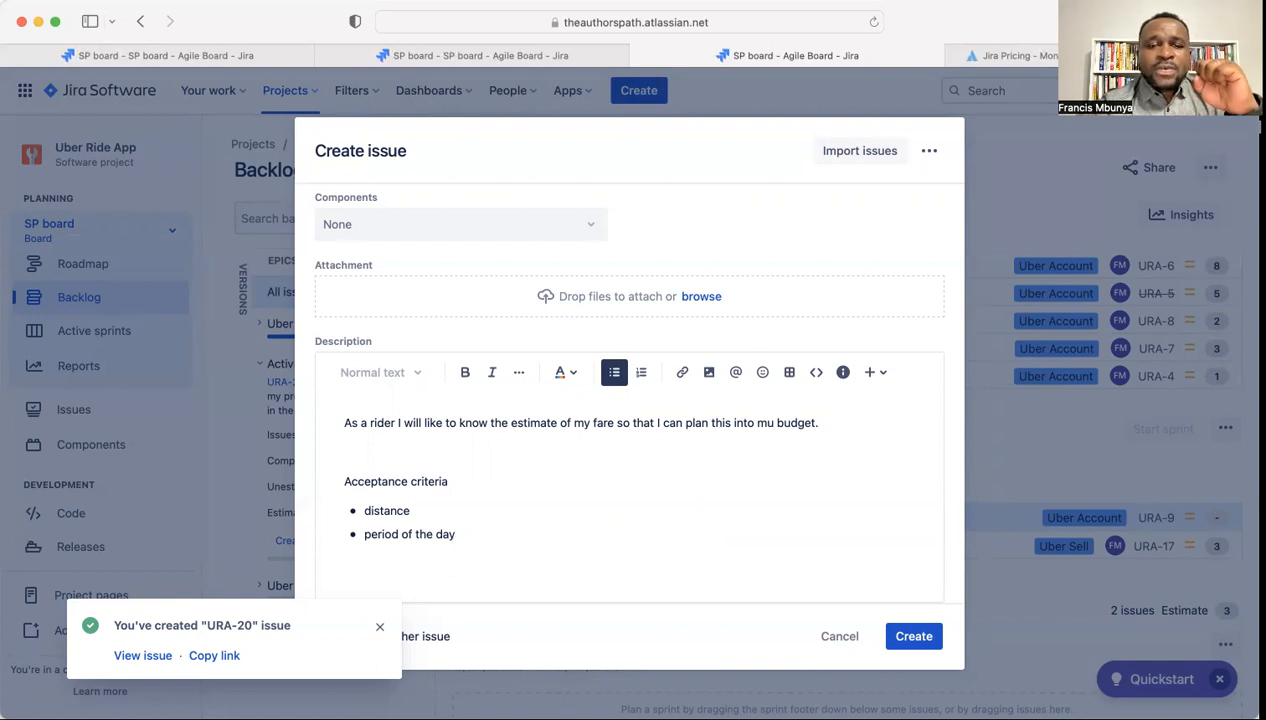
Step: Set the priority of the "Fare cost estimate" story to High
scroll(459, 334, "up", 5)
scroll(459, 336, "down", 10)
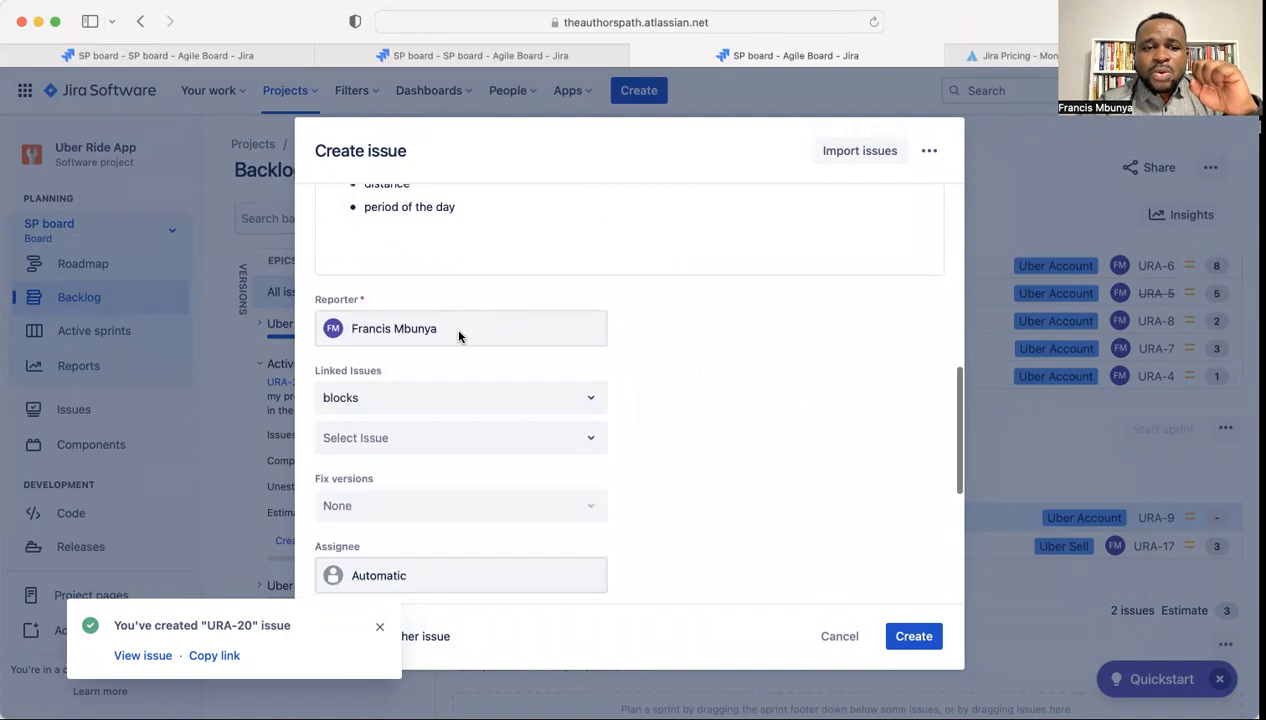
scroll(459, 336, "down", 5)
scroll(459, 336, "down", 2)
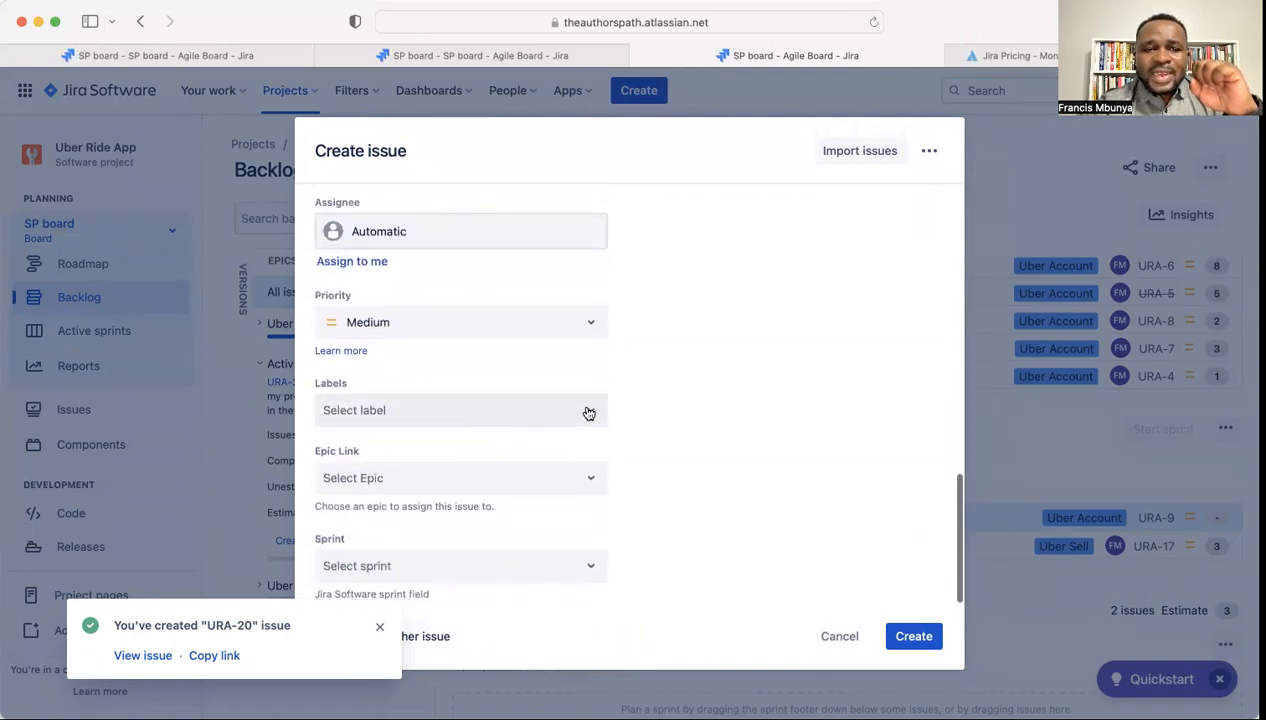
left_click(587, 323)
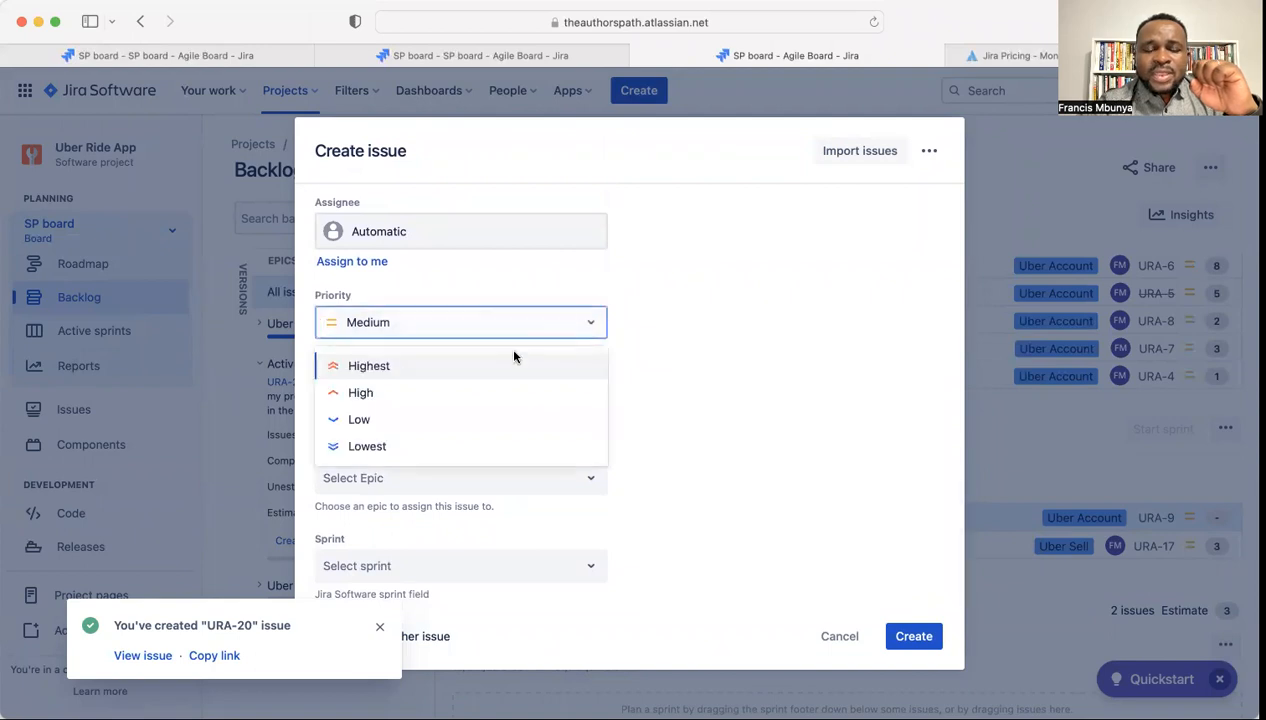
left_click(392, 393)
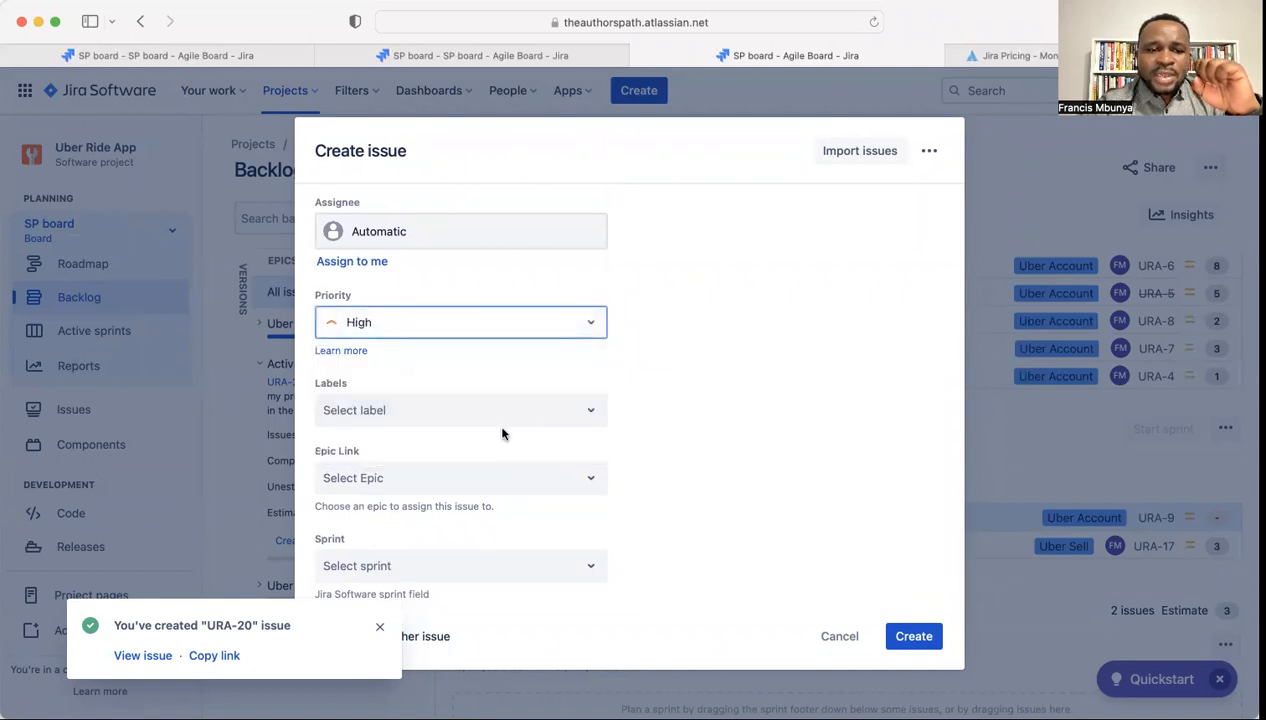
Step: Link the story to the "Frequent asked question" epic and create it, checking its entry in the backlog
left_click(589, 482)
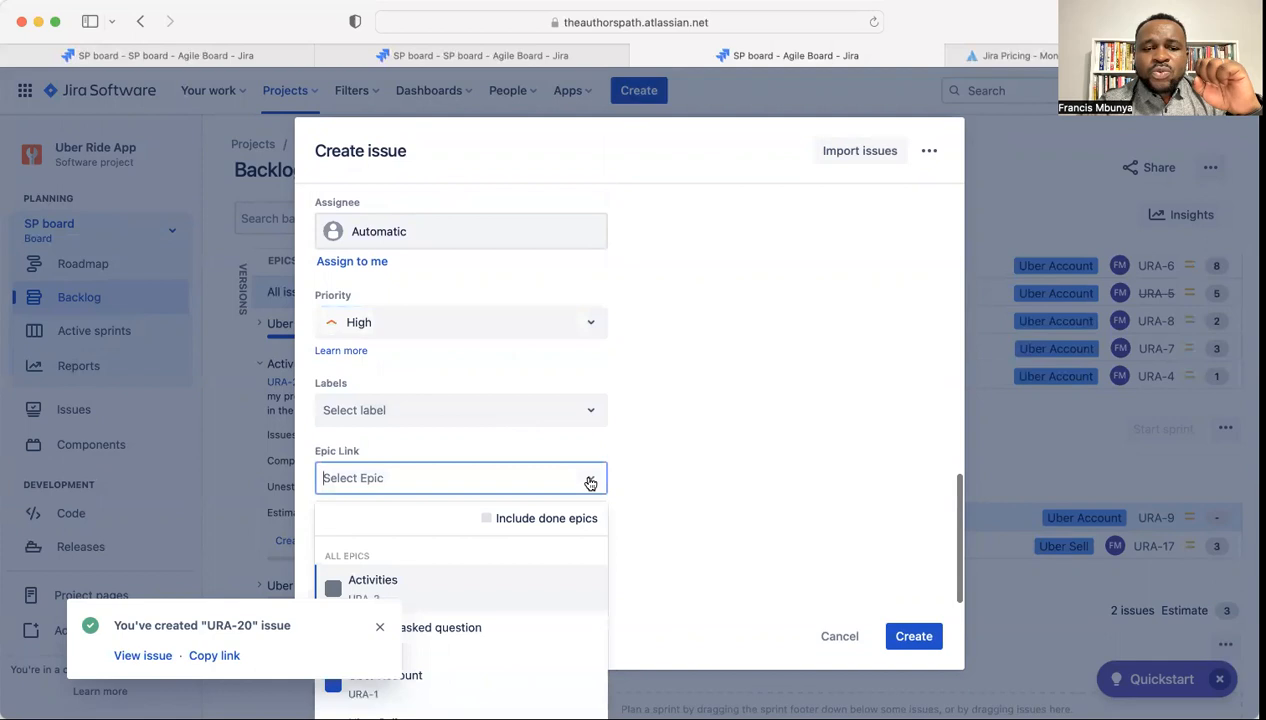
left_click(377, 631)
left_click(590, 479)
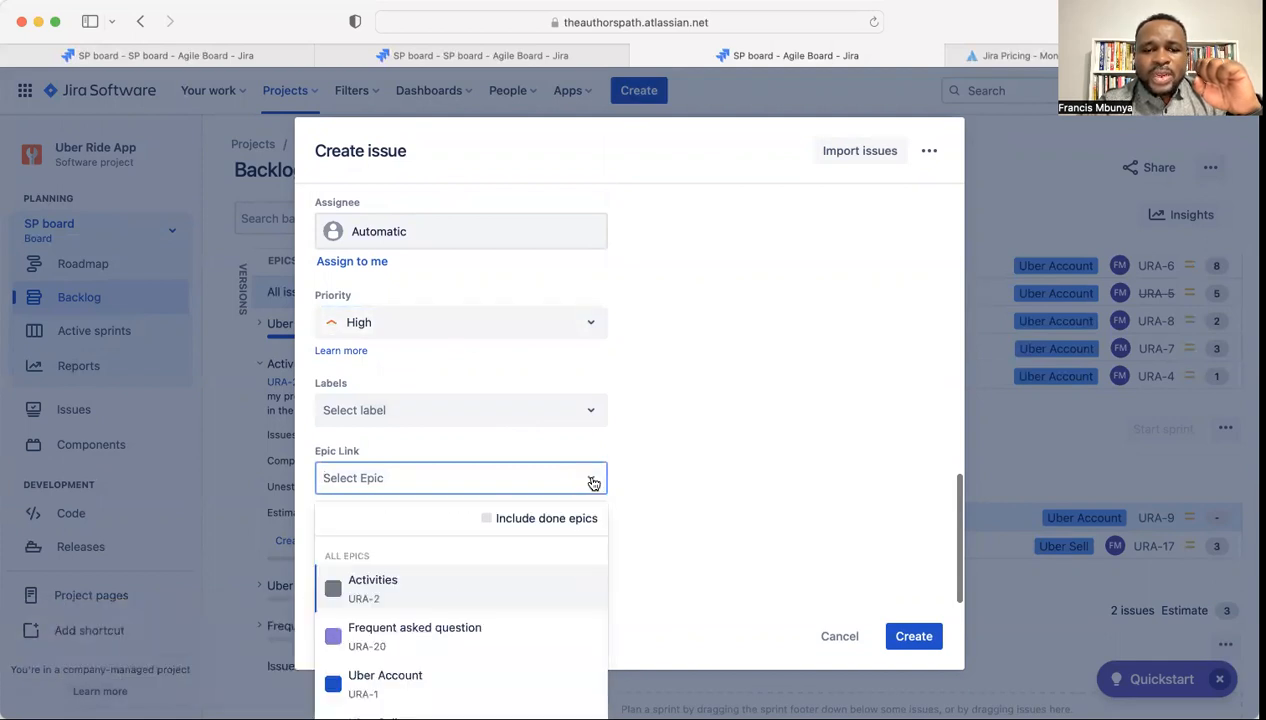
scroll(495, 608, "down", 1)
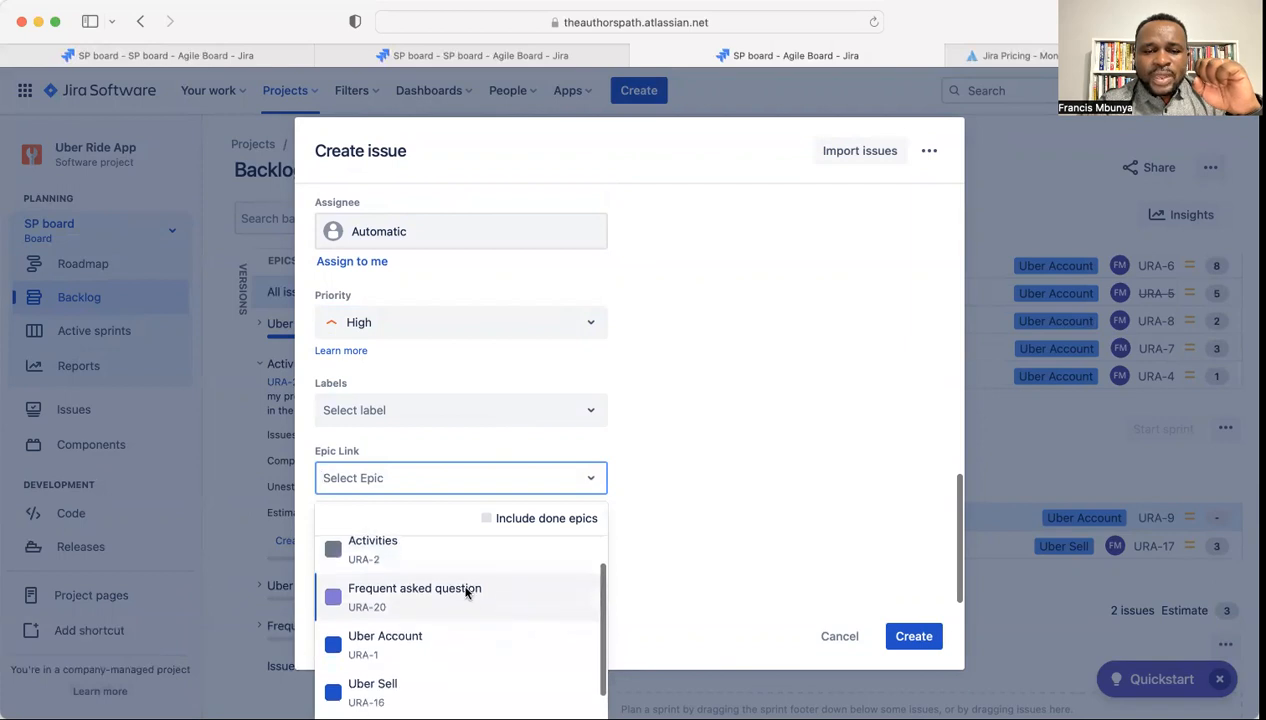
left_click(464, 591)
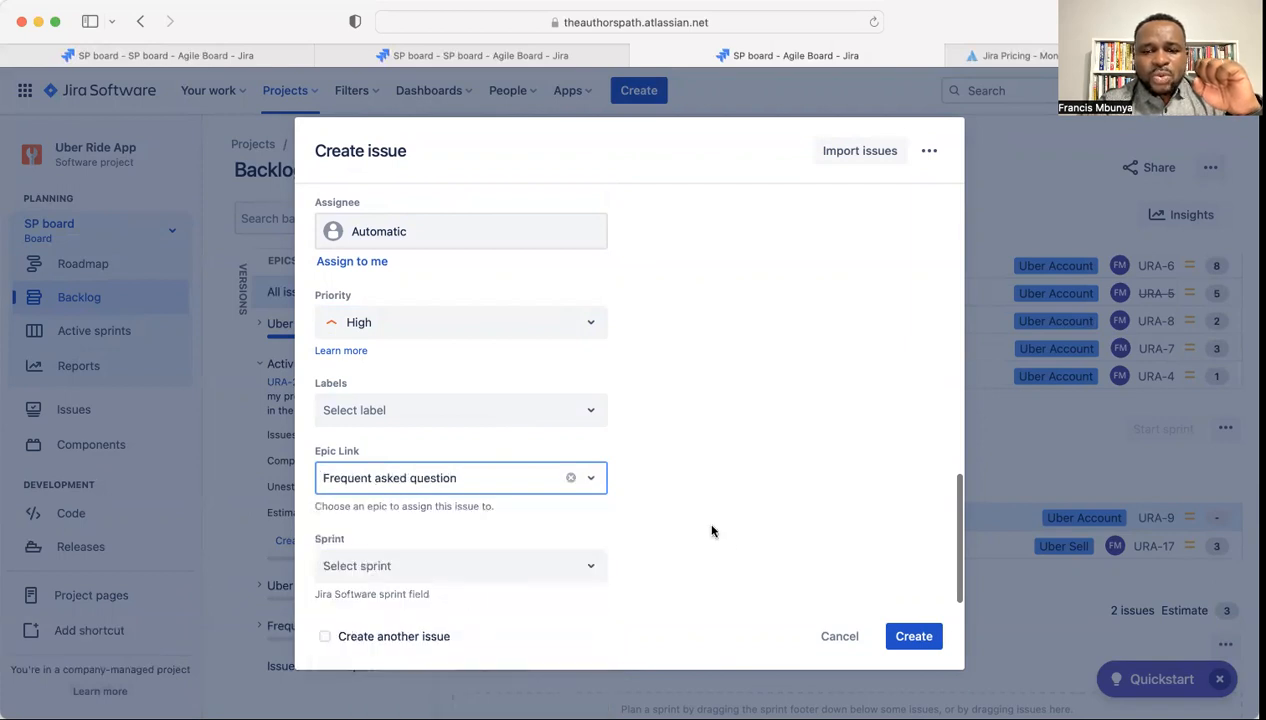
left_click(907, 640)
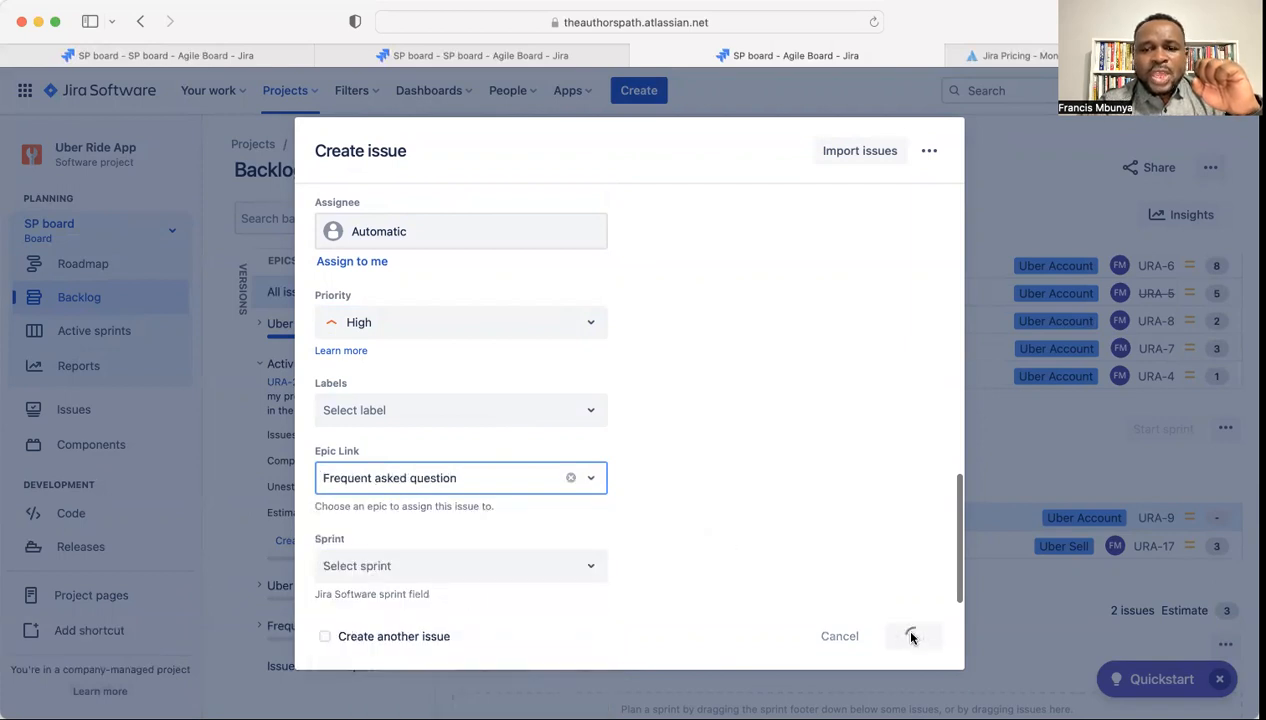
scroll(683, 445, "down", 1)
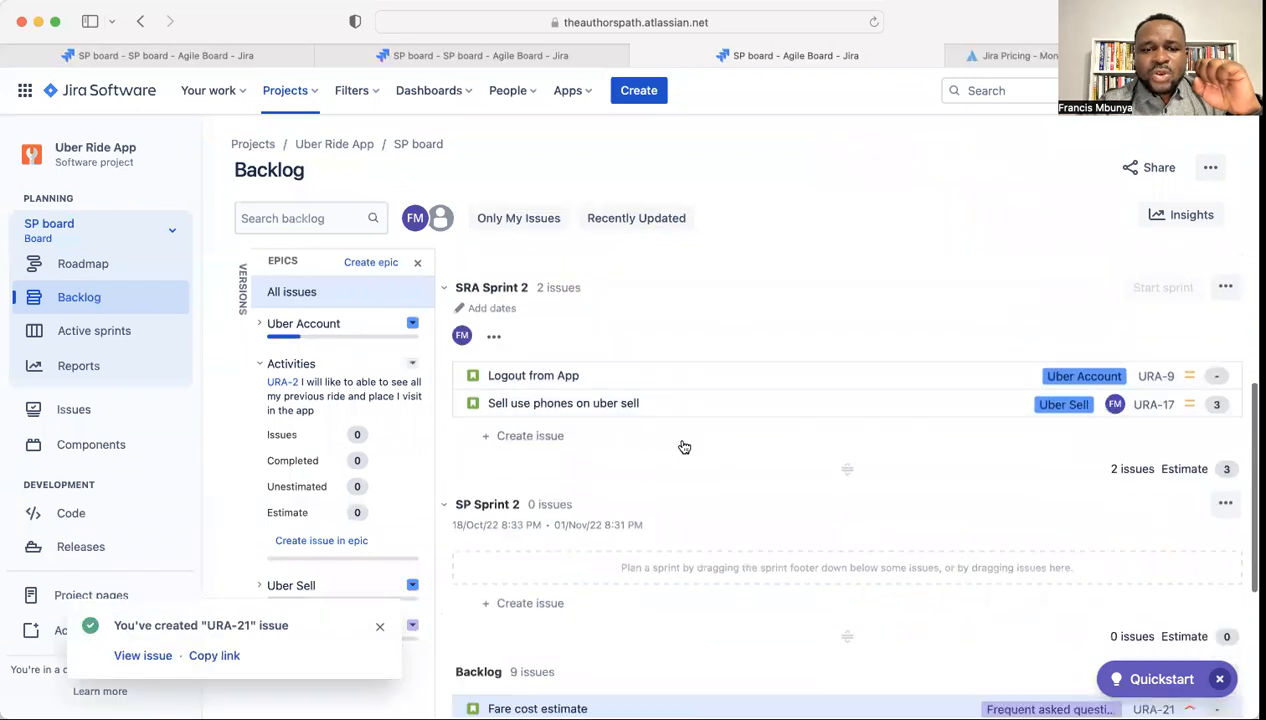
scroll(683, 445, "down", 5)
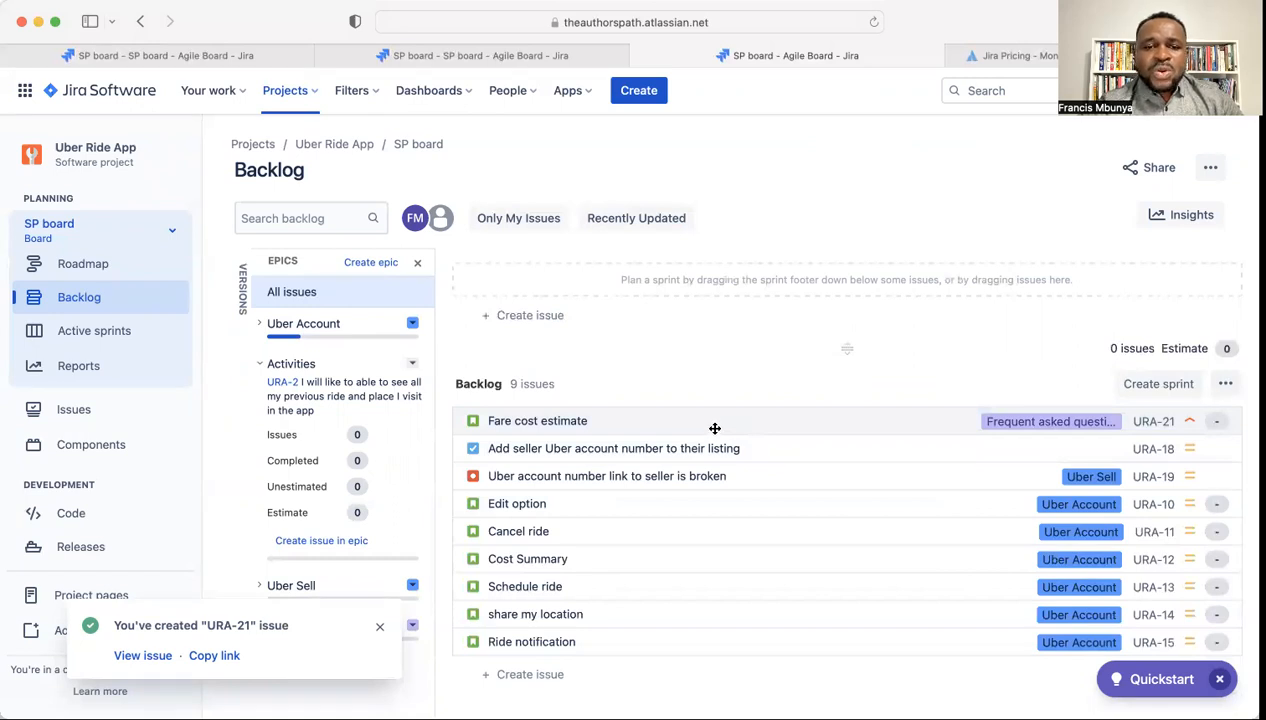
left_click(599, 416)
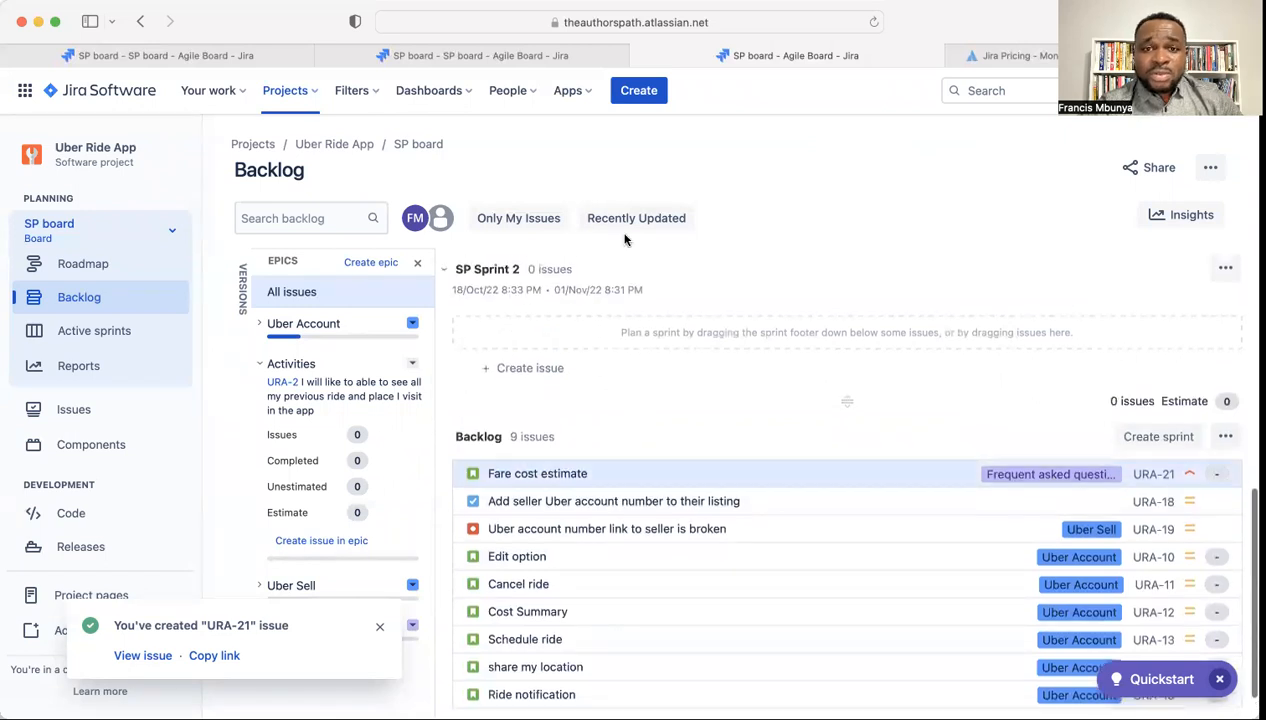
Step: Start a new Task in the Uber Ride App project with the summary "Add distance estimate in miles"
left_click(638, 90)
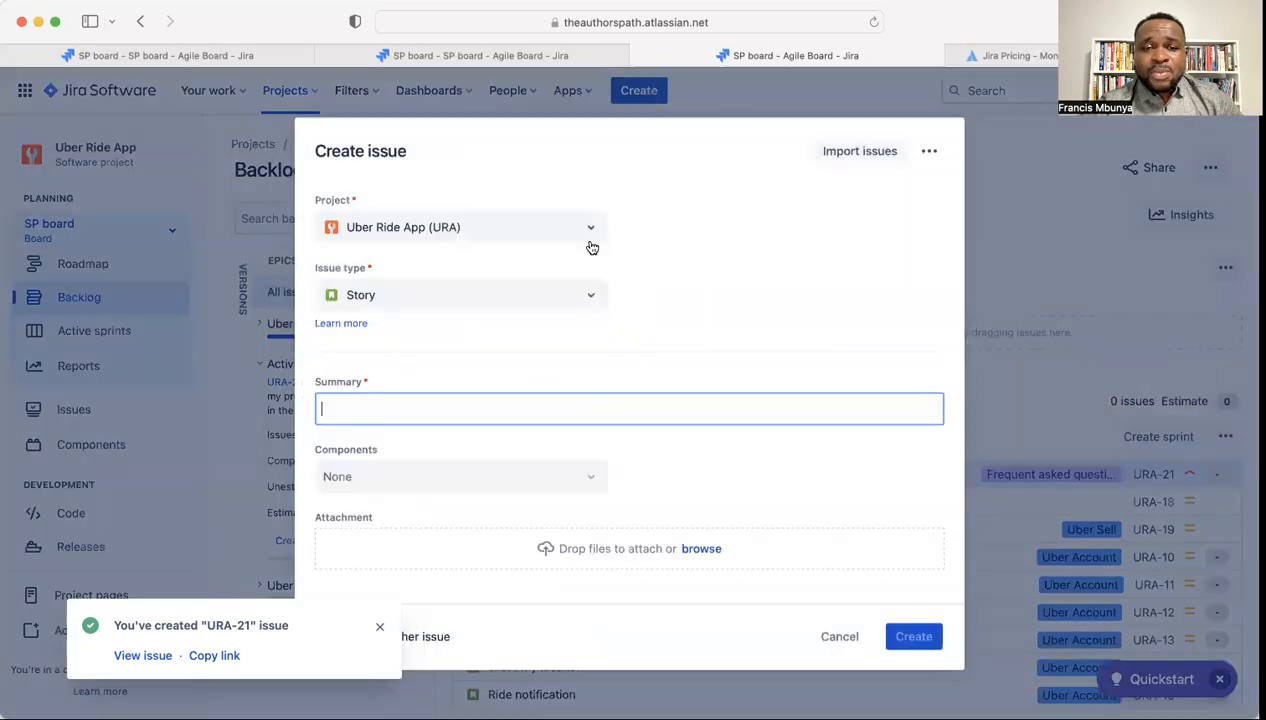
left_click(590, 296)
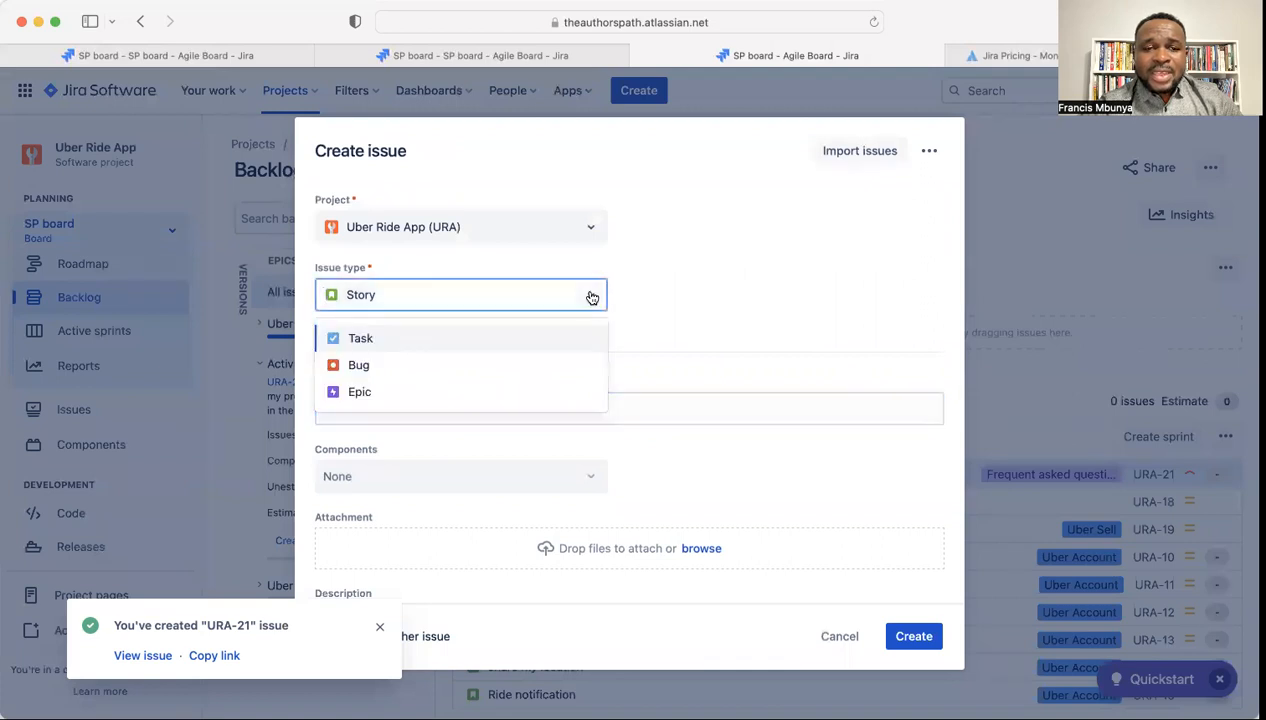
left_click(486, 345)
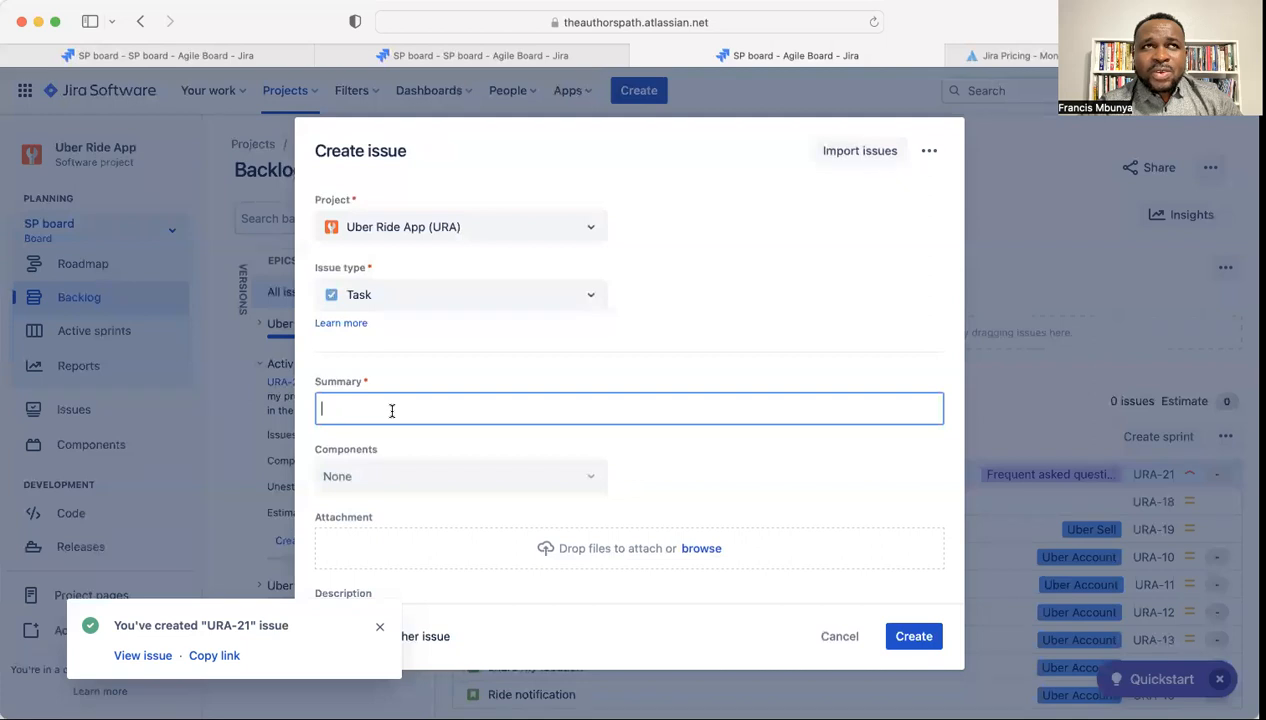
type("Add distan")
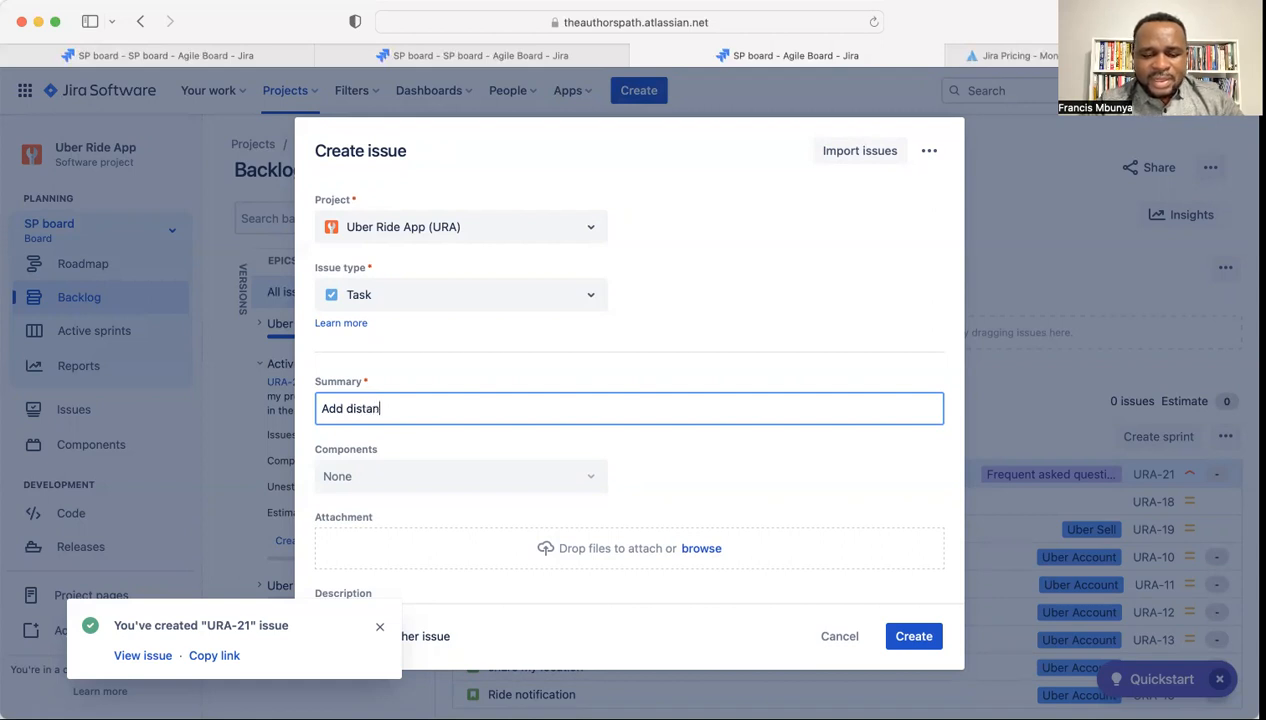
type("imate in miles")
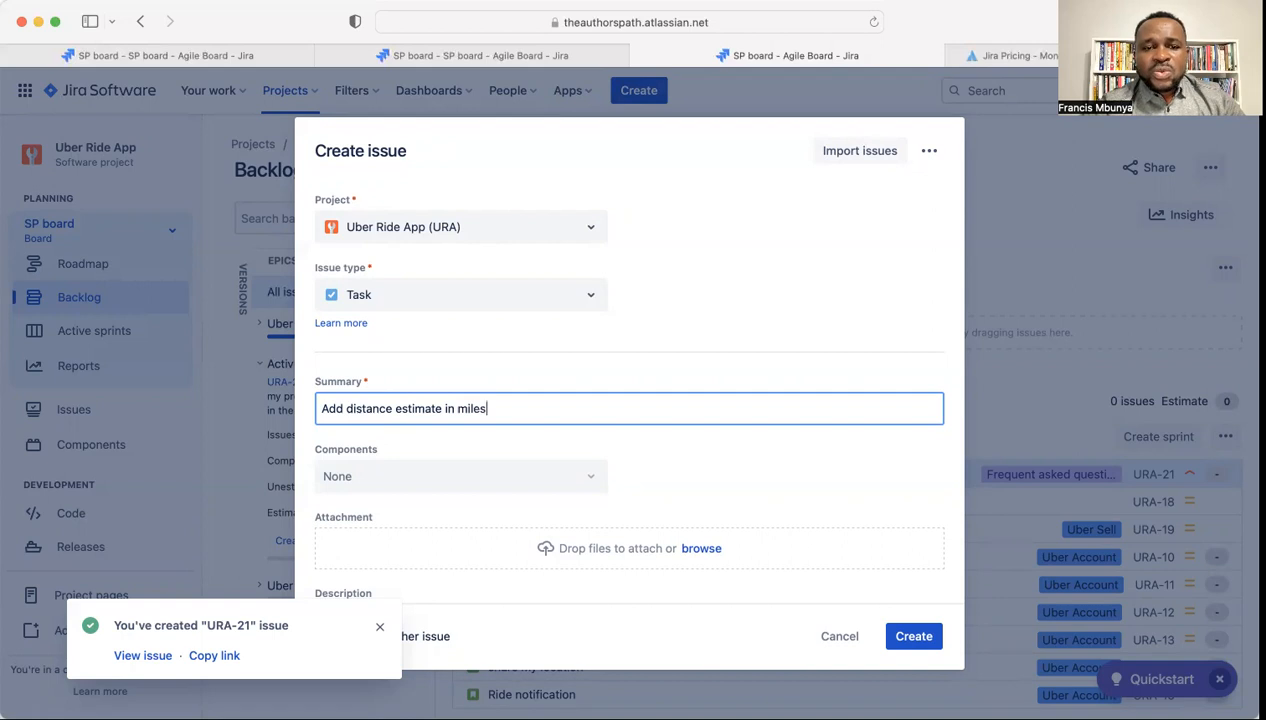
Step: Link the task to the "Frequent asked question" epic, leaving its description and labels empty, and create it
scroll(632, 389, "down", 2)
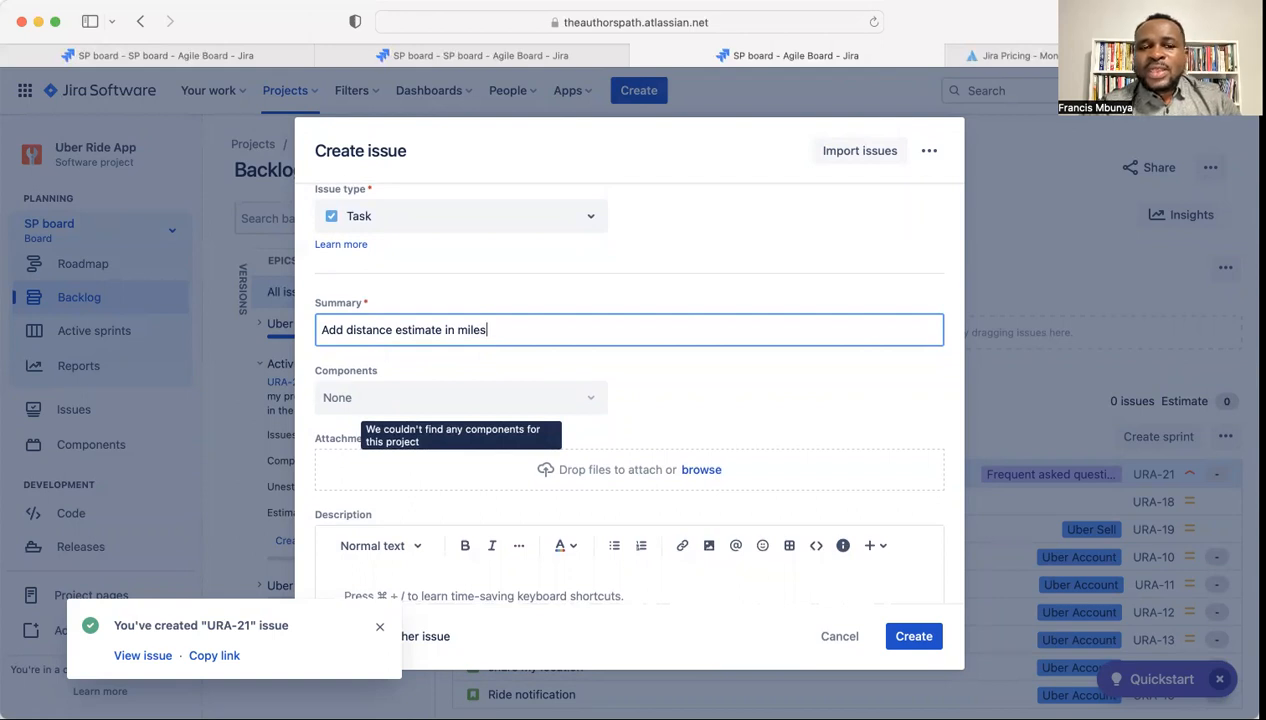
scroll(405, 517, "down", 3)
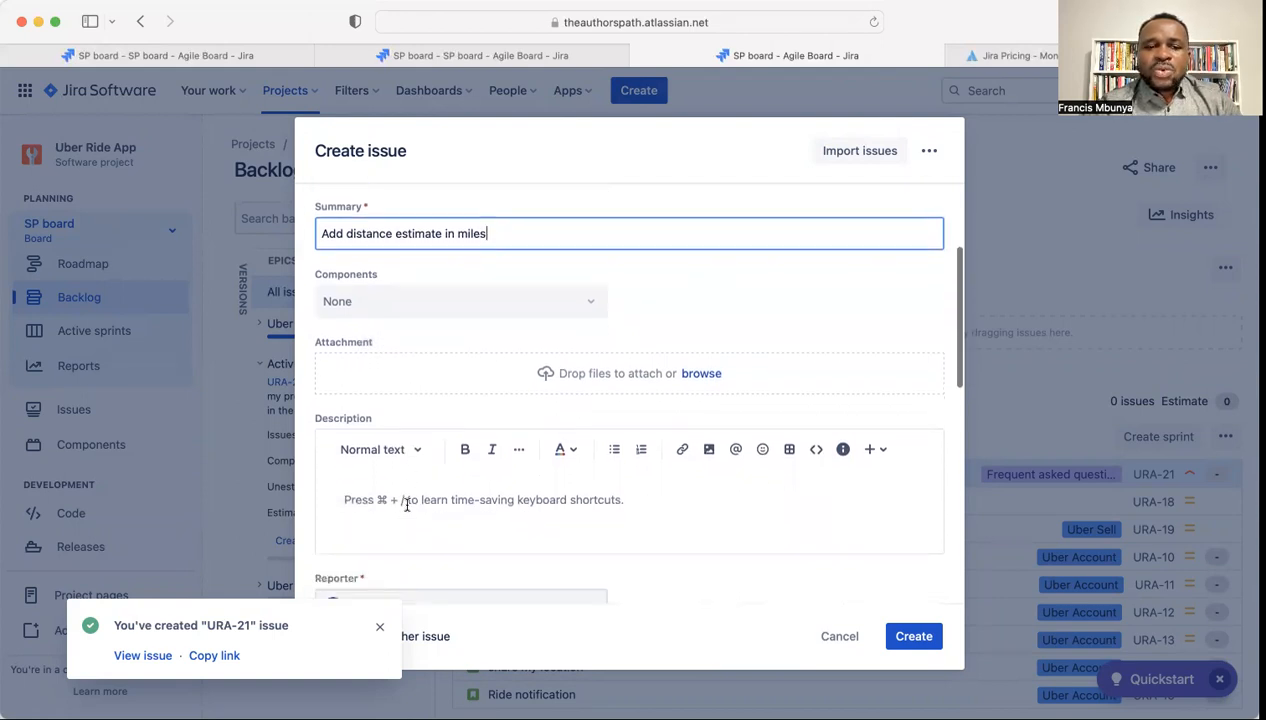
left_click(411, 498)
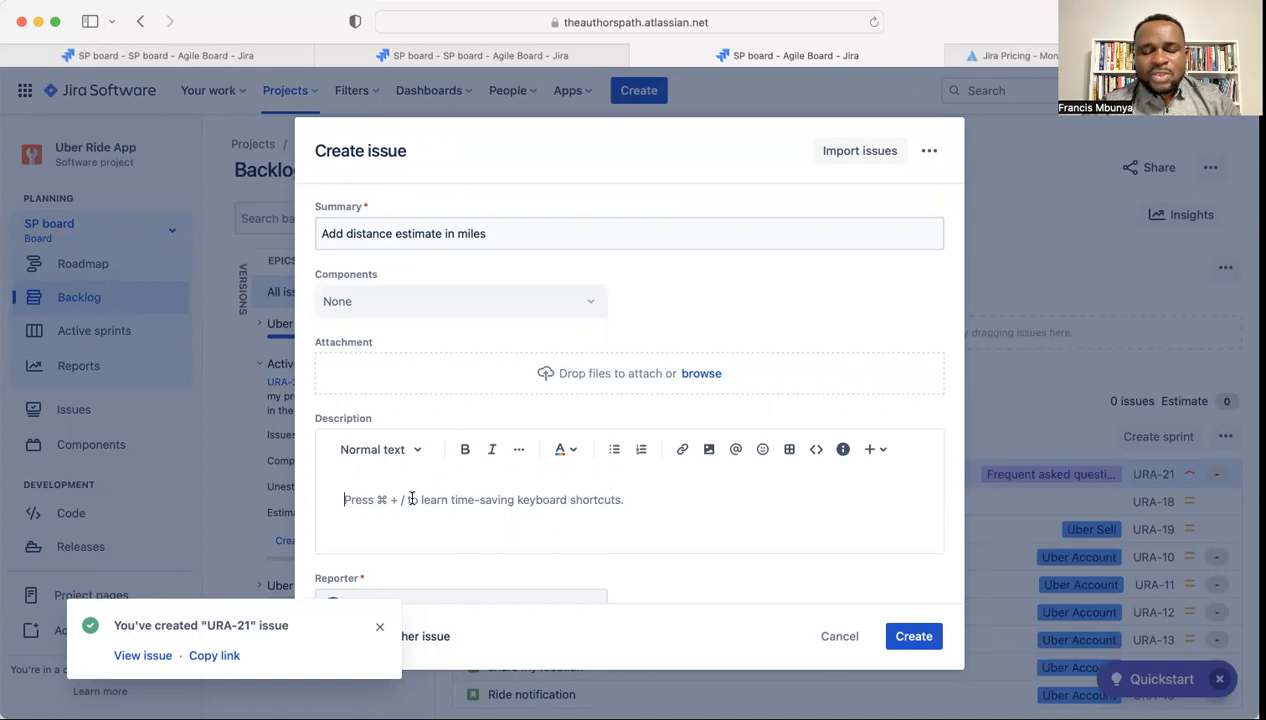
scroll(411, 498, "down", 8)
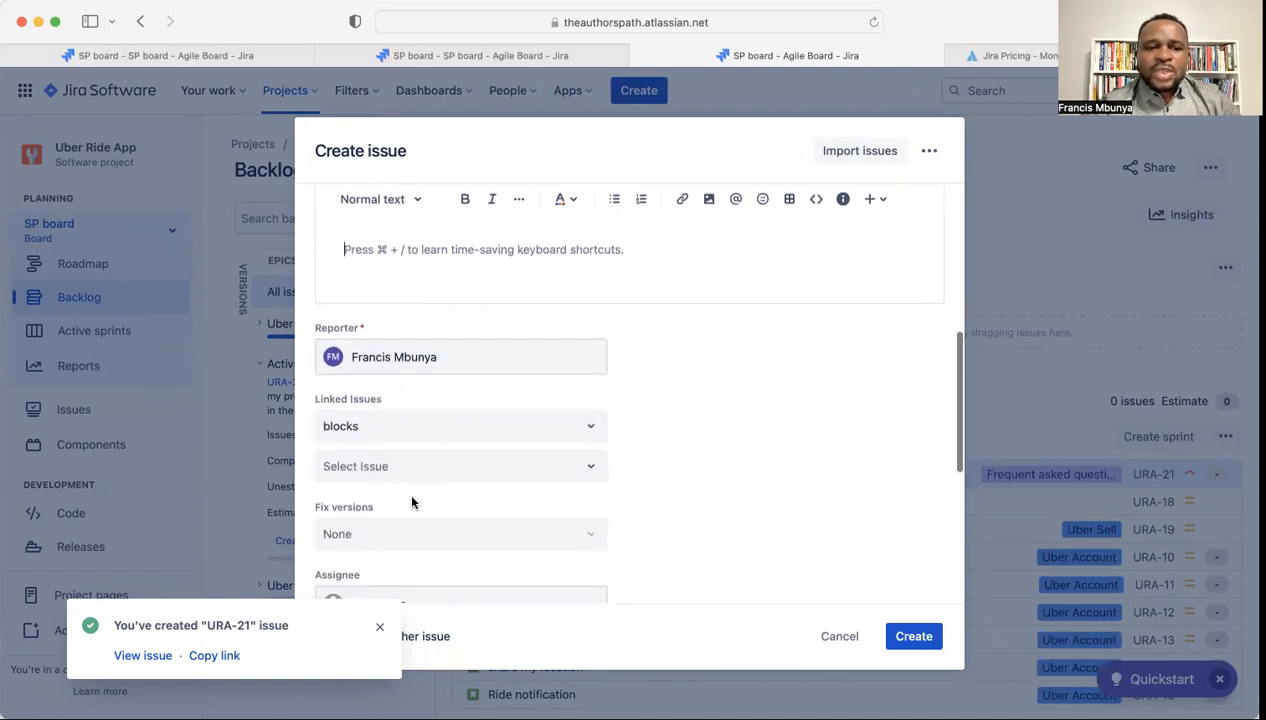
scroll(411, 502, "down", 3)
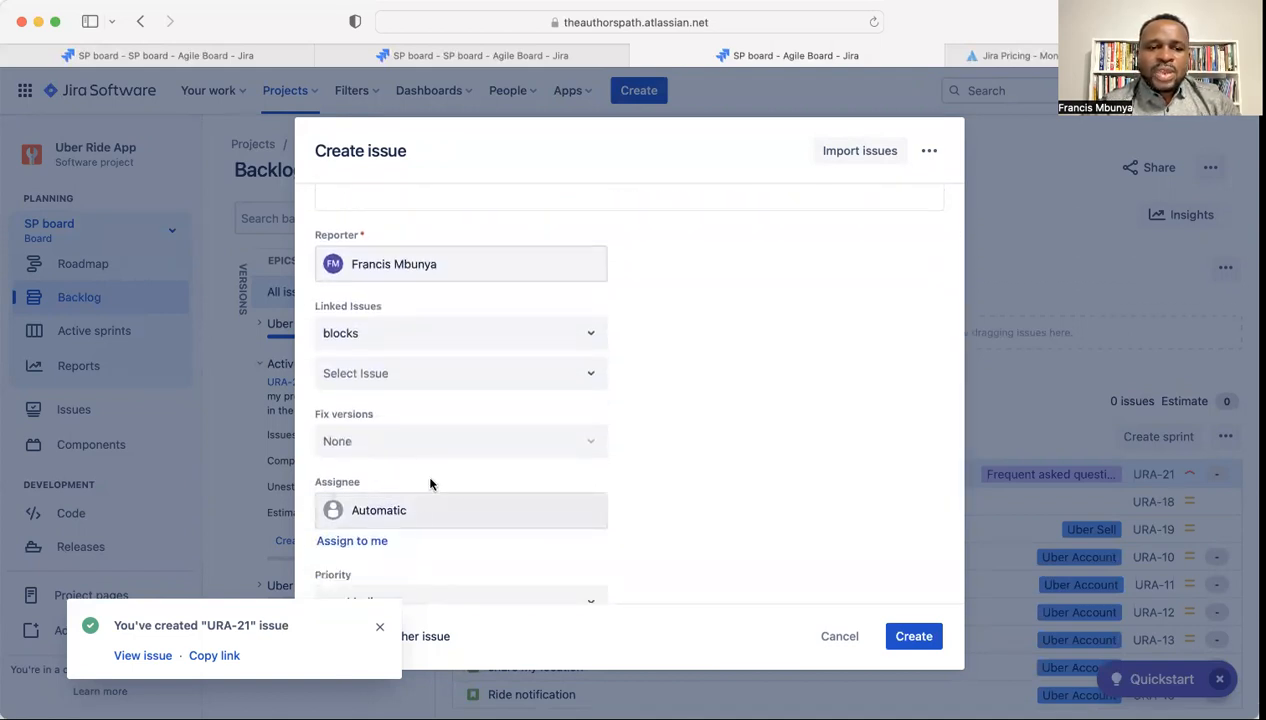
scroll(496, 466, "down", 9)
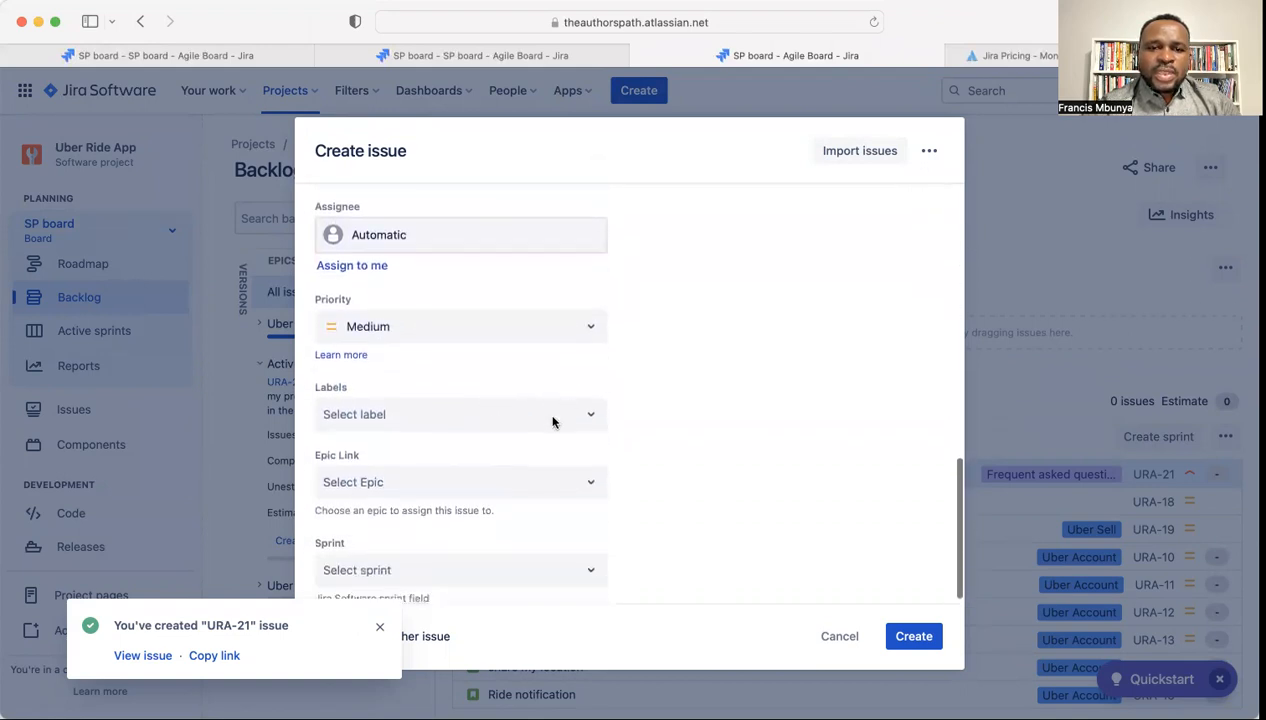
left_click(588, 415)
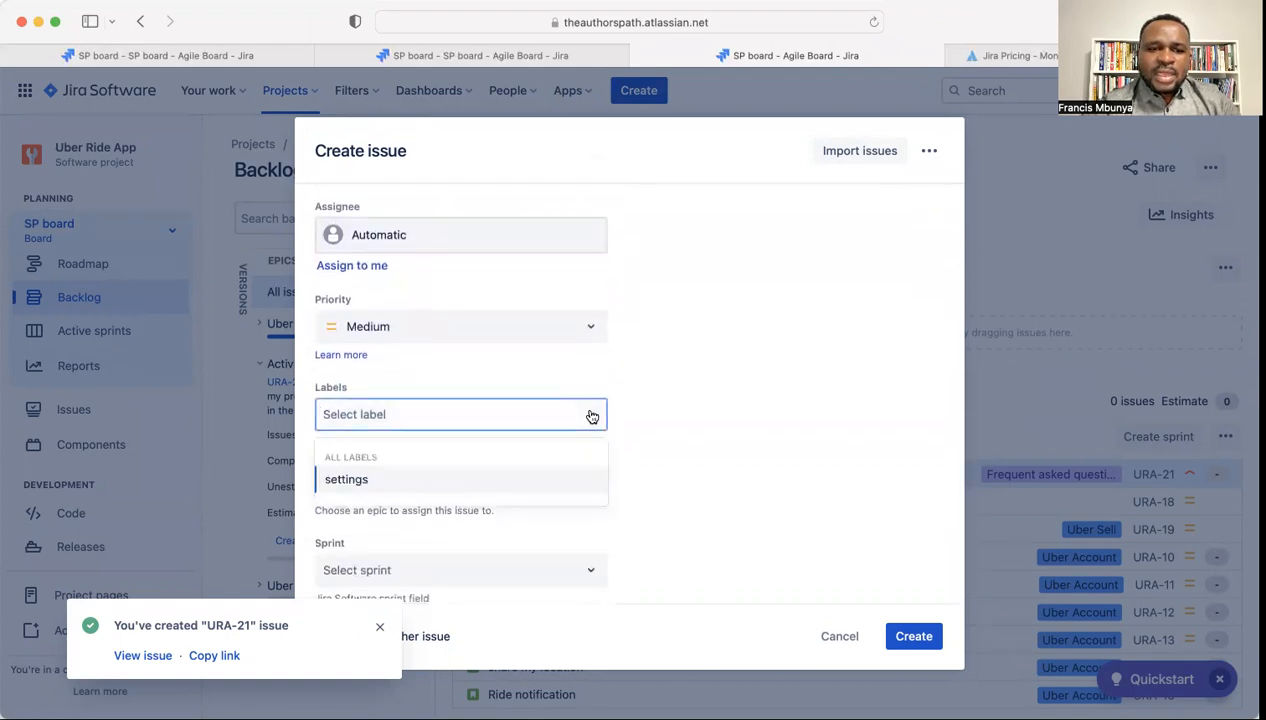
left_click(665, 385)
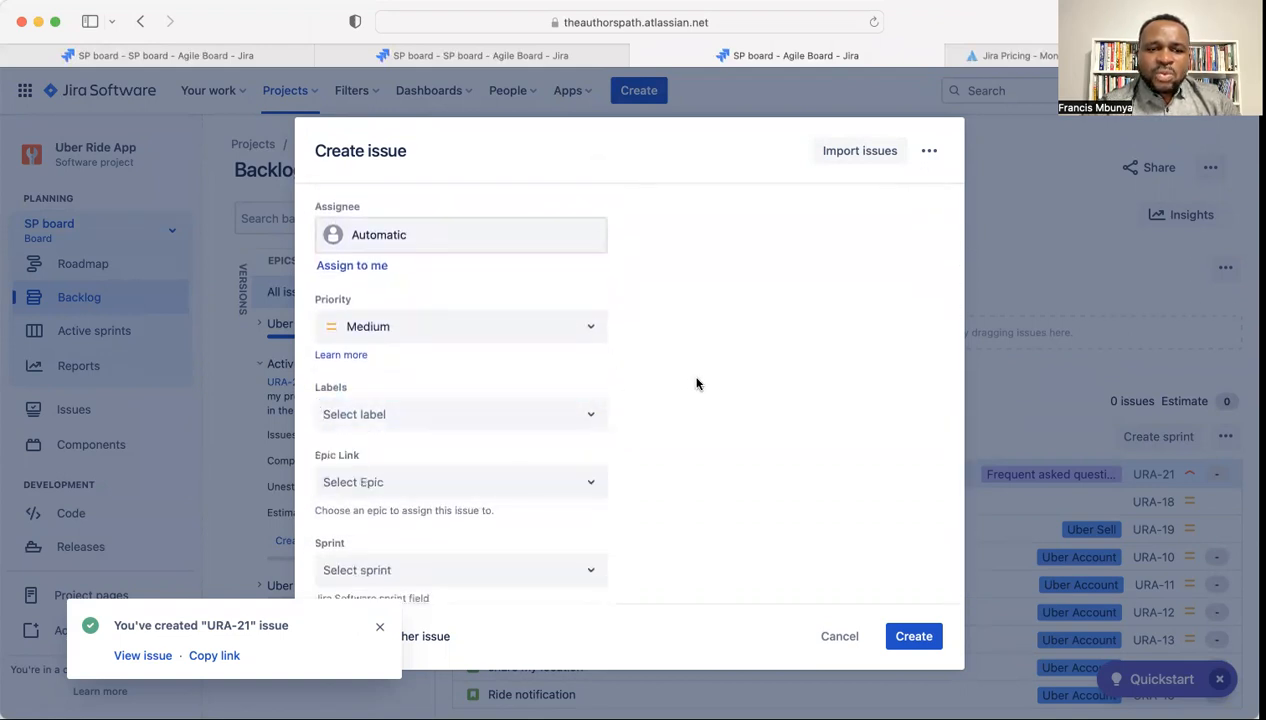
left_click(589, 482)
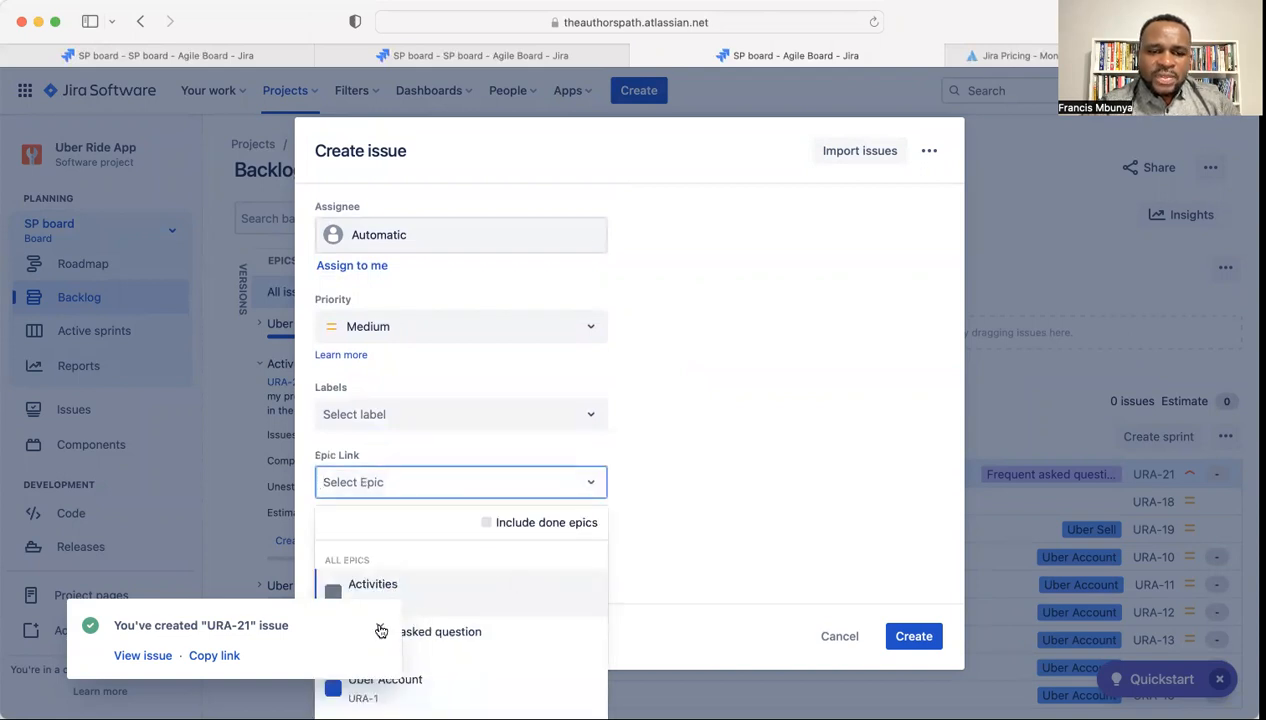
left_click(379, 627)
left_click(594, 483)
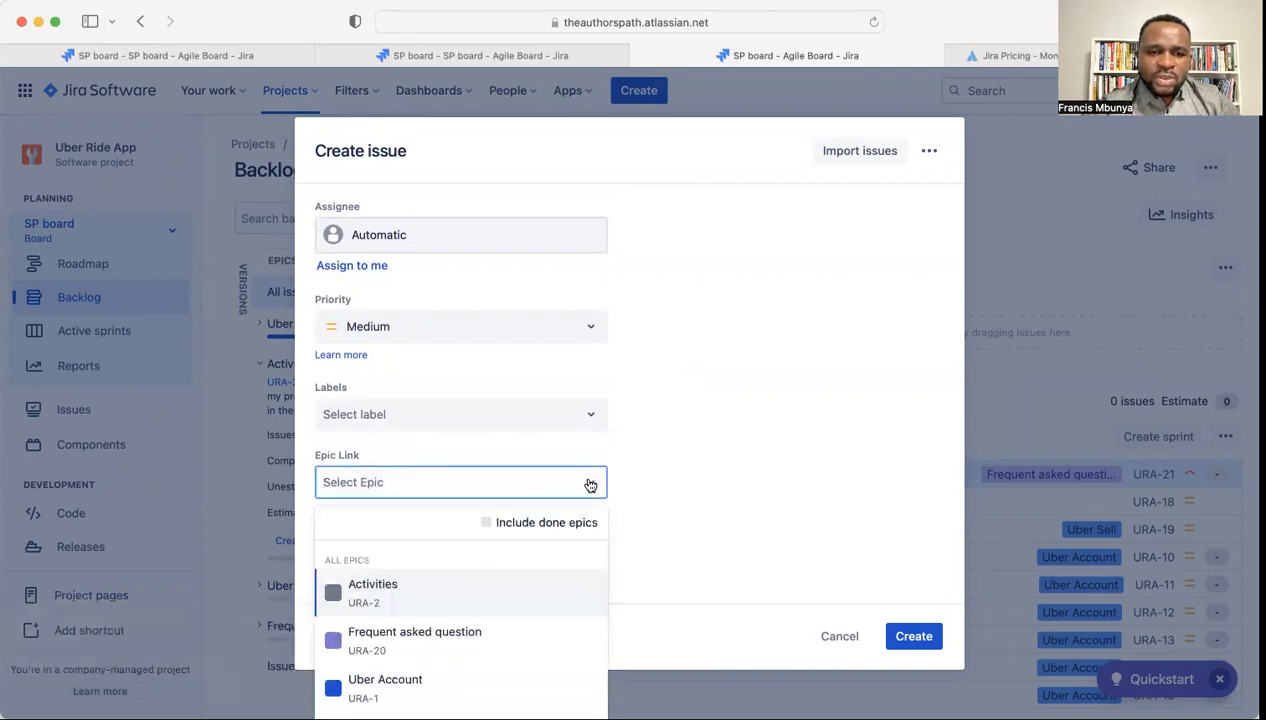
left_click(426, 634)
left_click(913, 637)
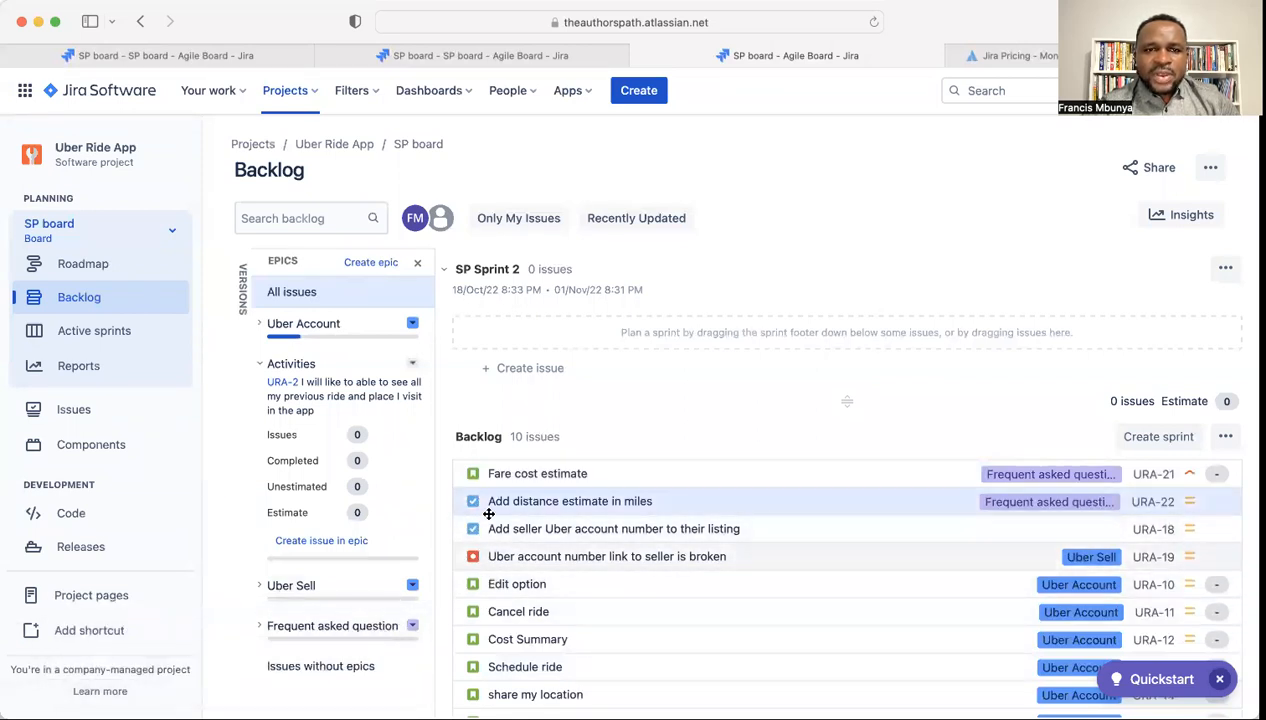
Step: Open a new issue form for the Uber Ride App project and view the available issue types
left_click(645, 94)
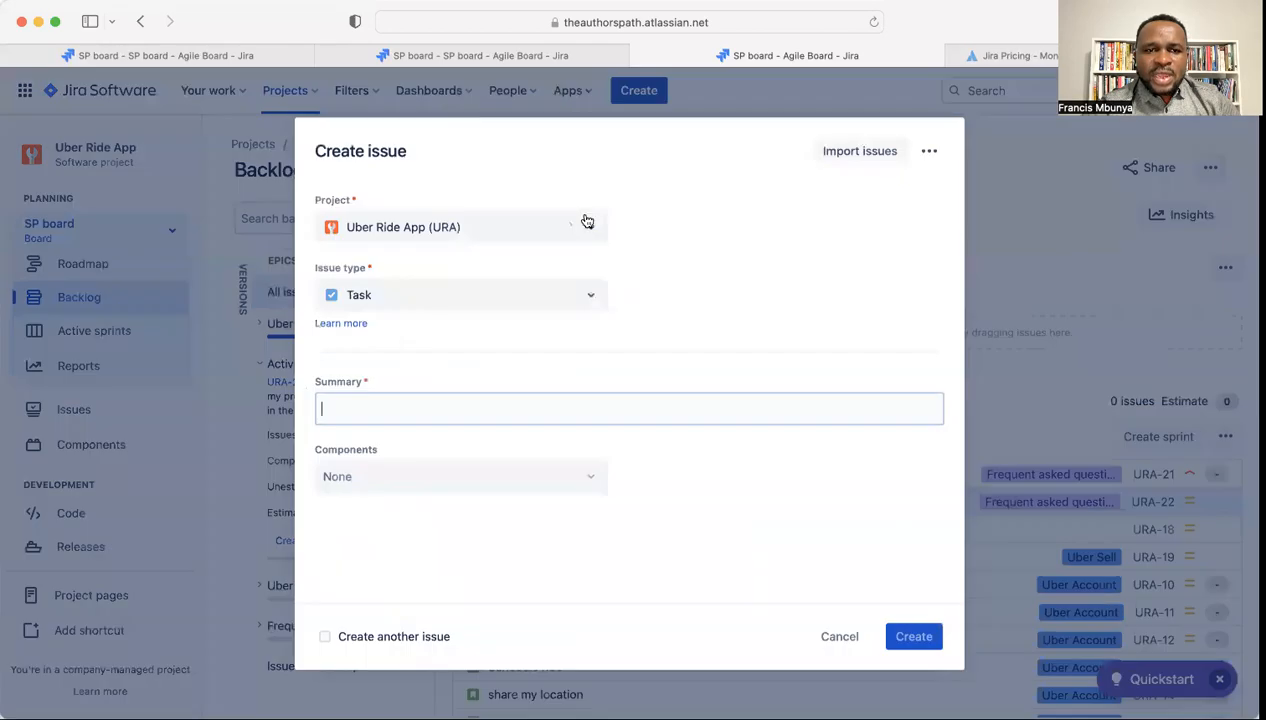
left_click(585, 296)
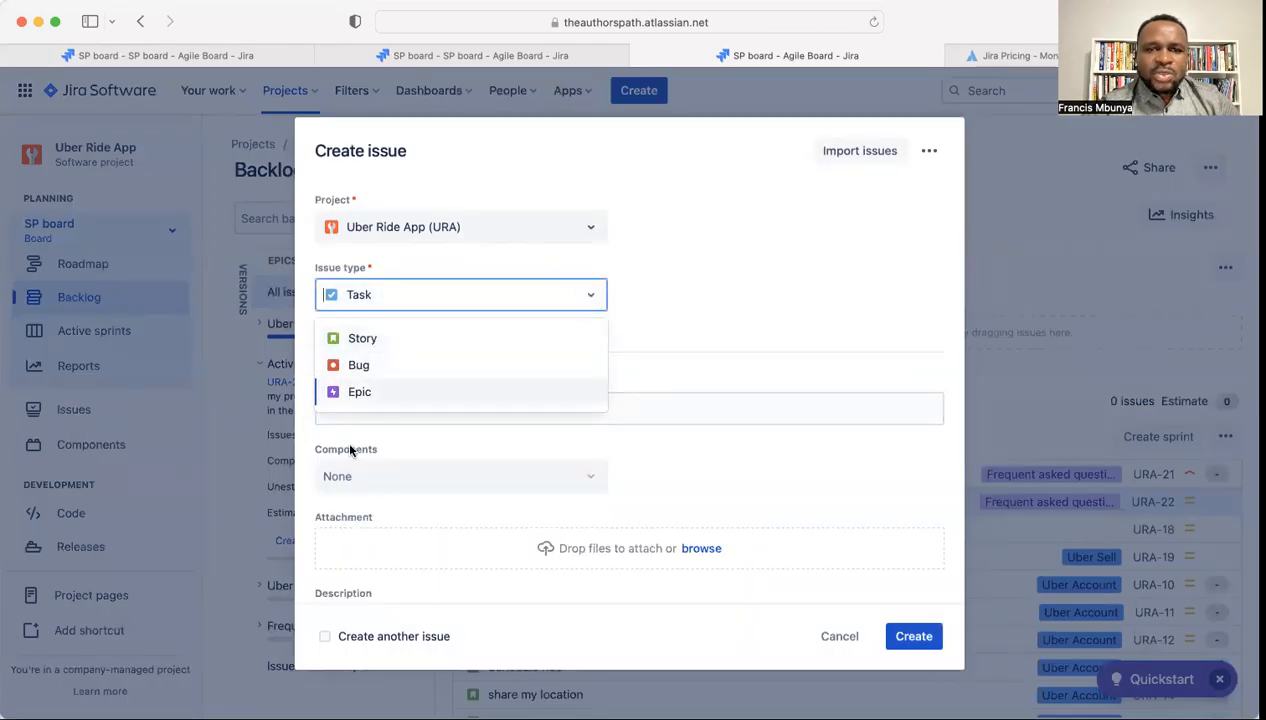
left_click(736, 231)
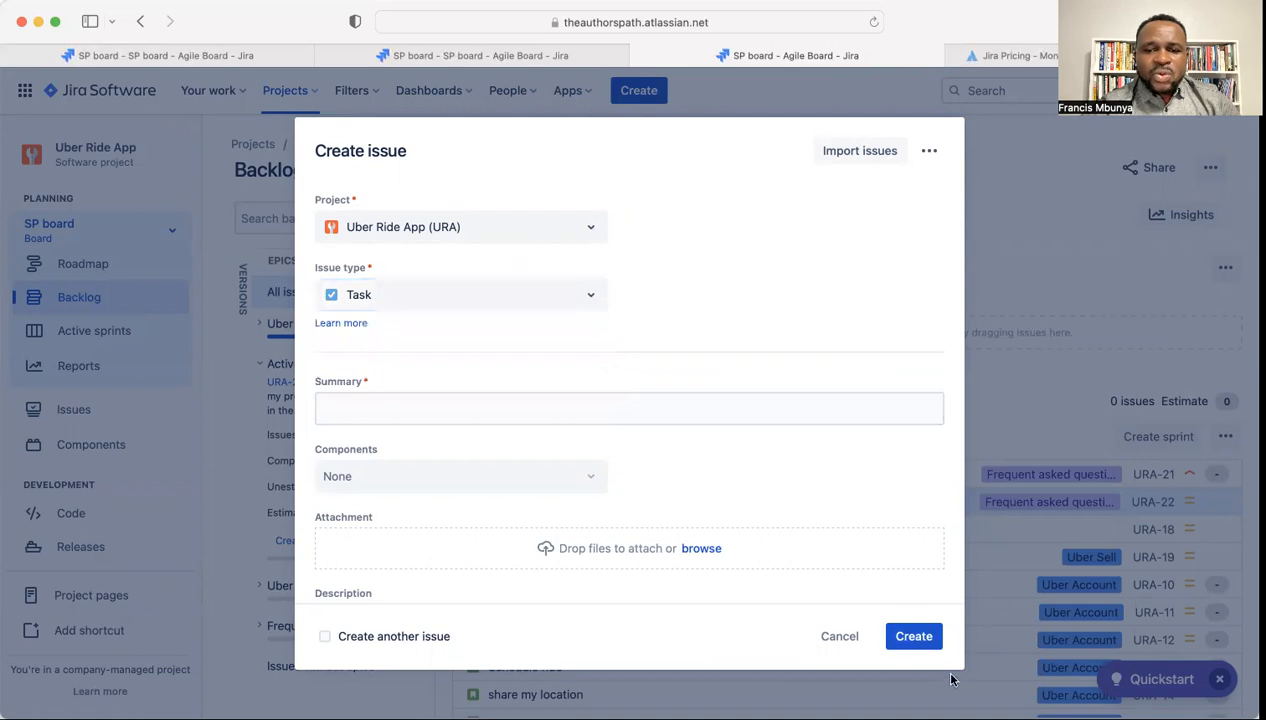
Step: Discard the new issue form and open the "Add distance estimate in miles" task from the backlog on its own page
left_click(839, 636)
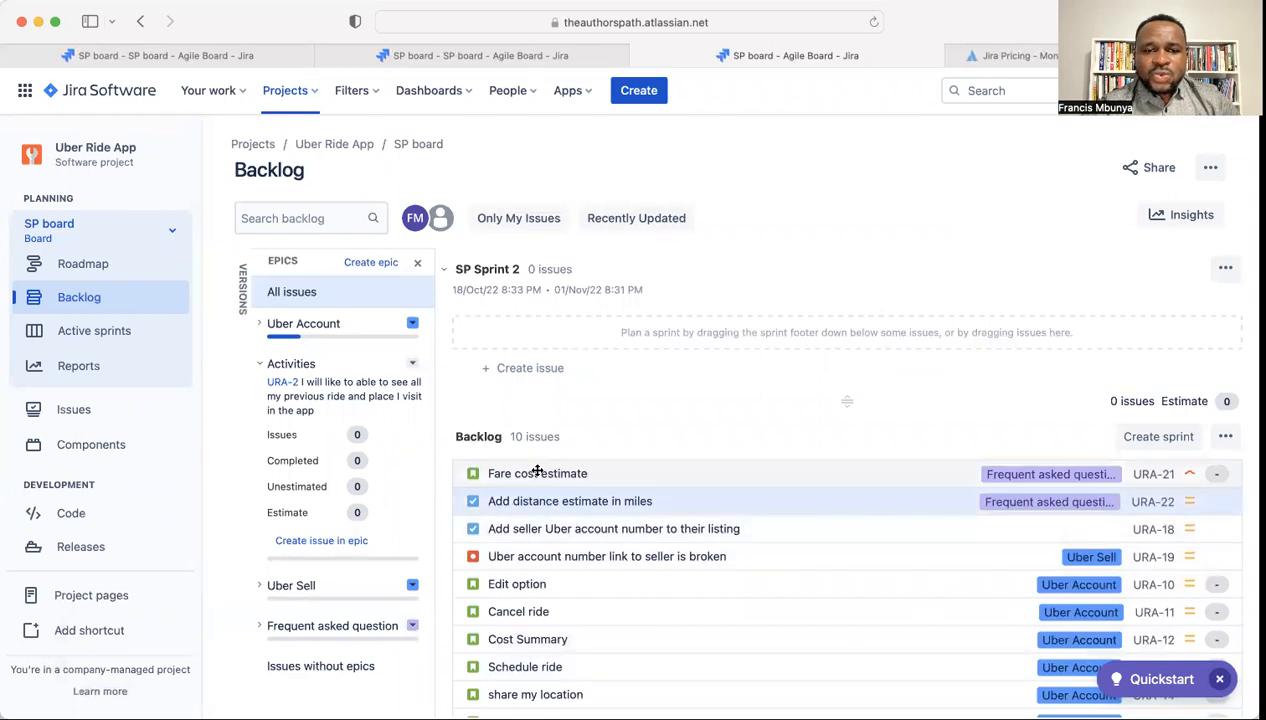
left_click(549, 501)
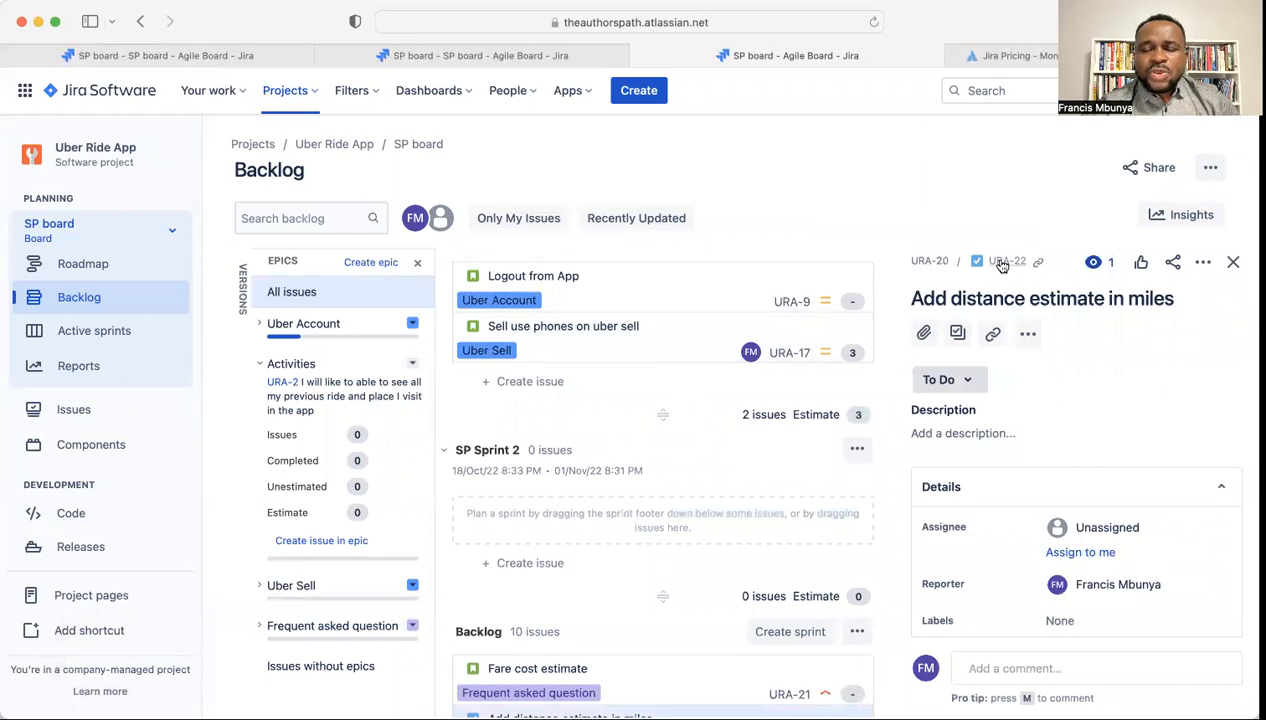
left_click(1000, 263)
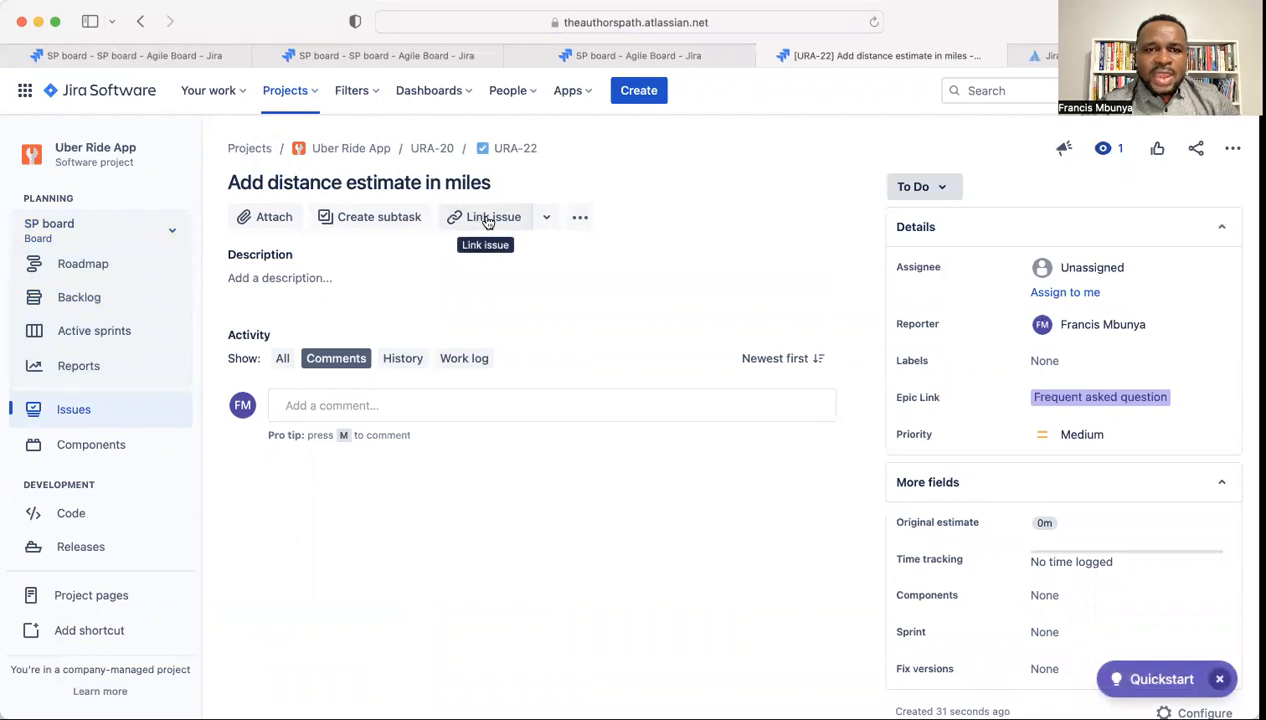
left_click(546, 217)
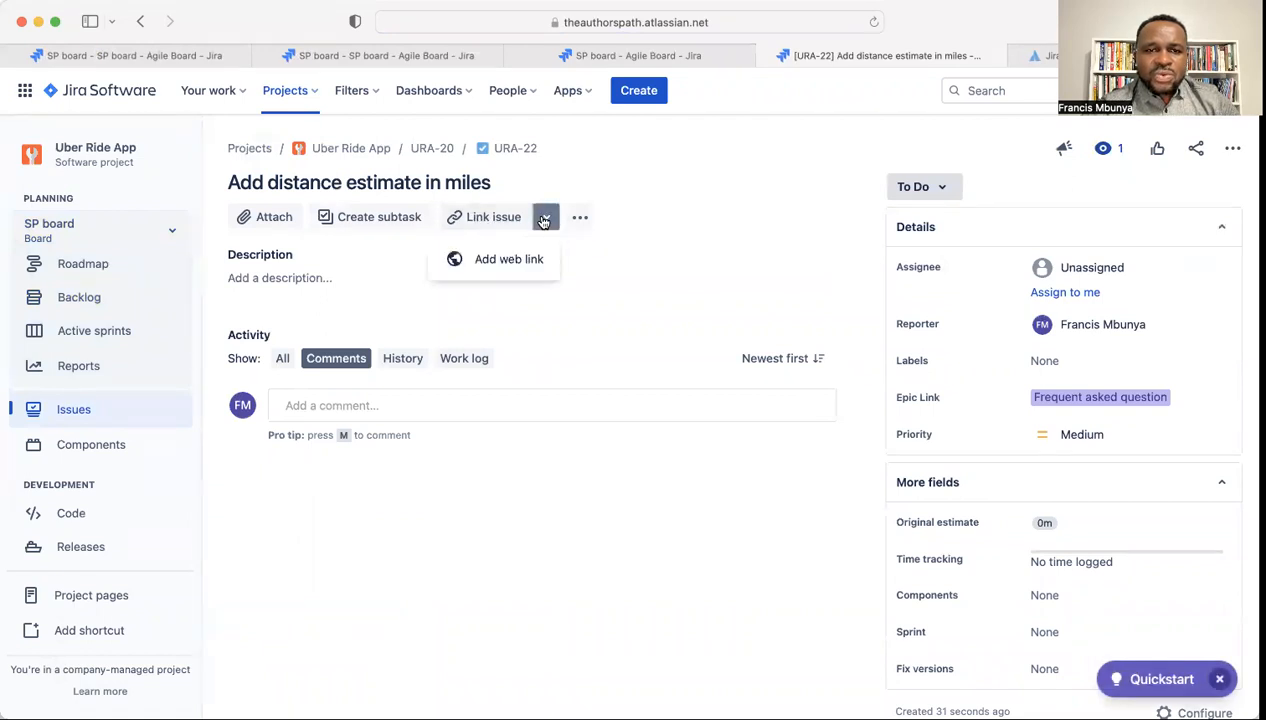
left_click(490, 218)
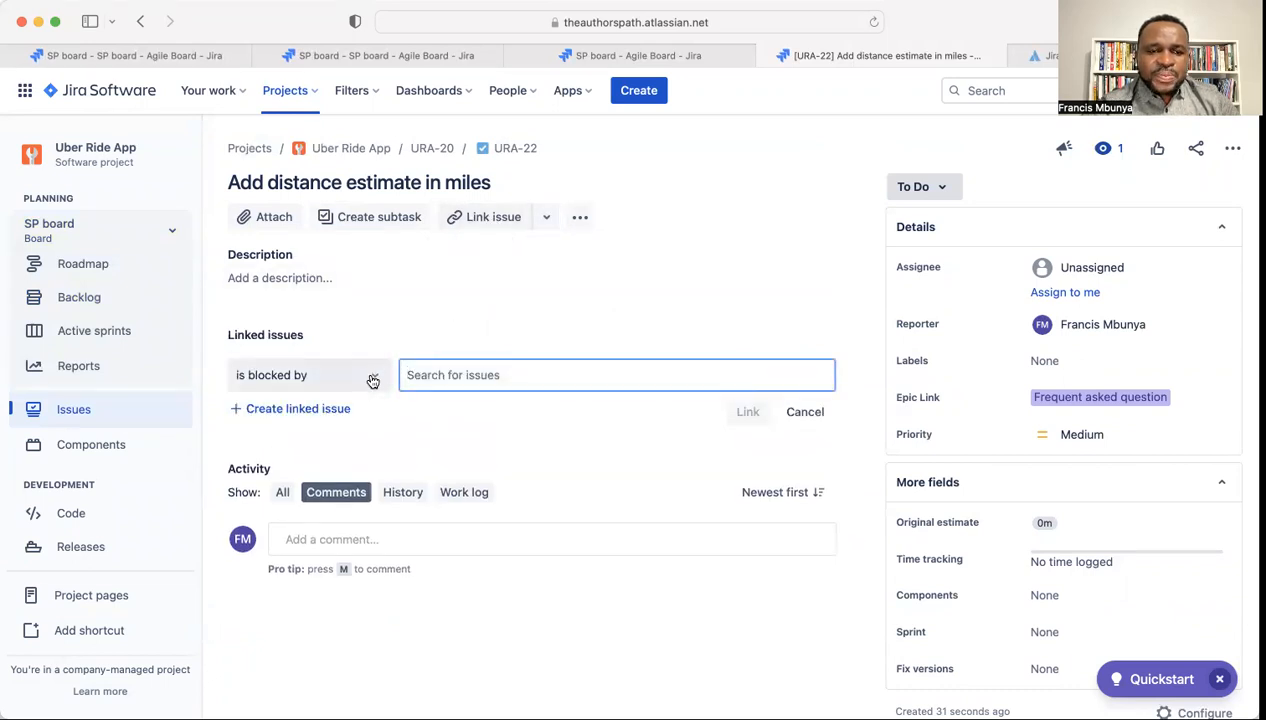
left_click(373, 379)
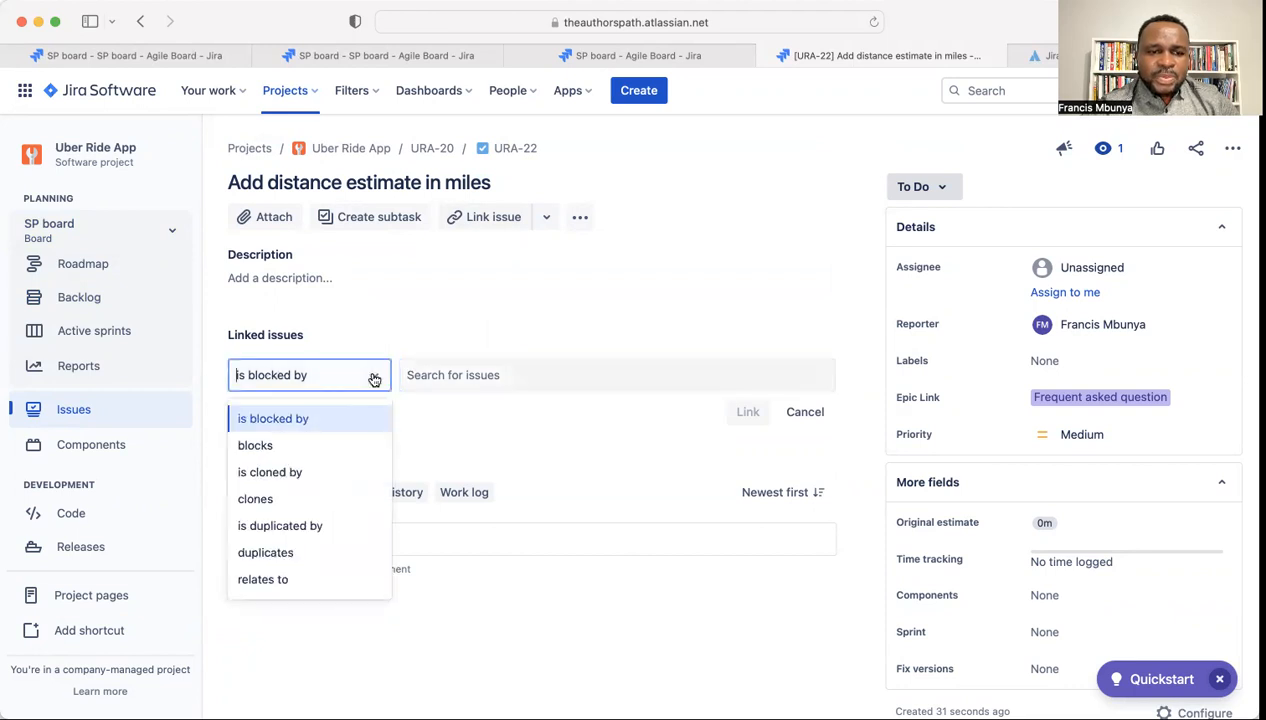
left_click(280, 580)
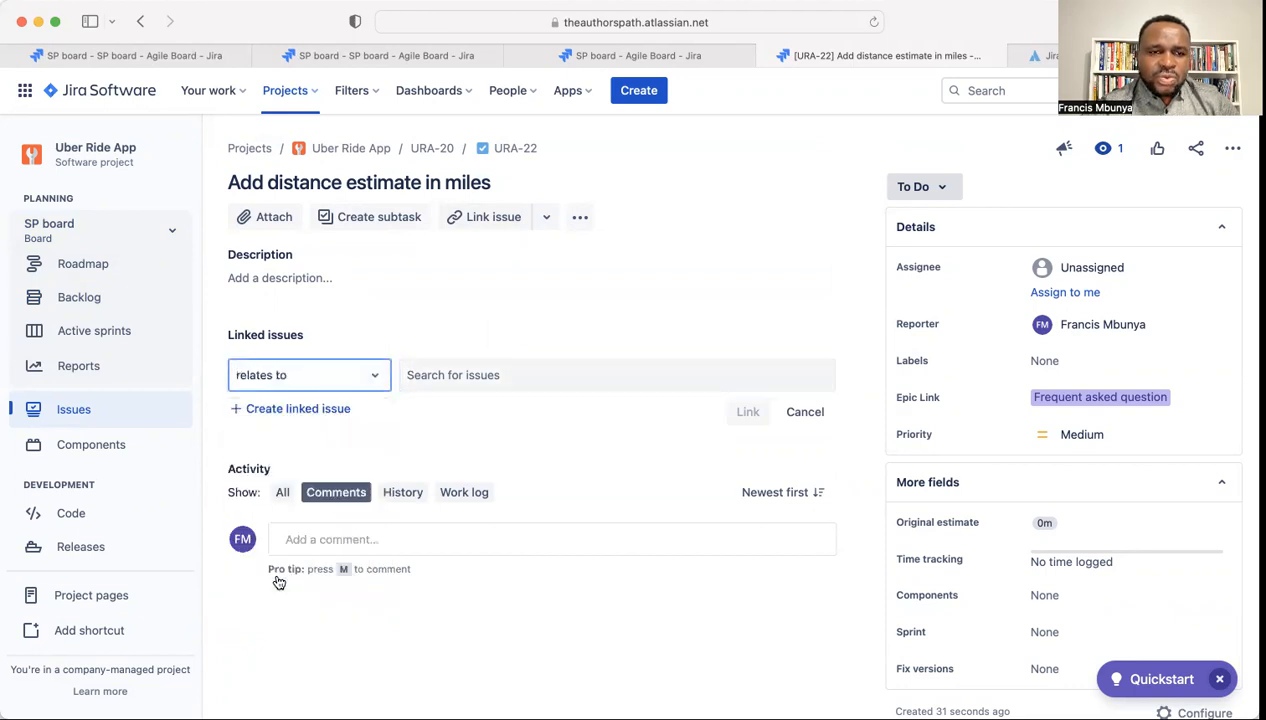
left_click(515, 376)
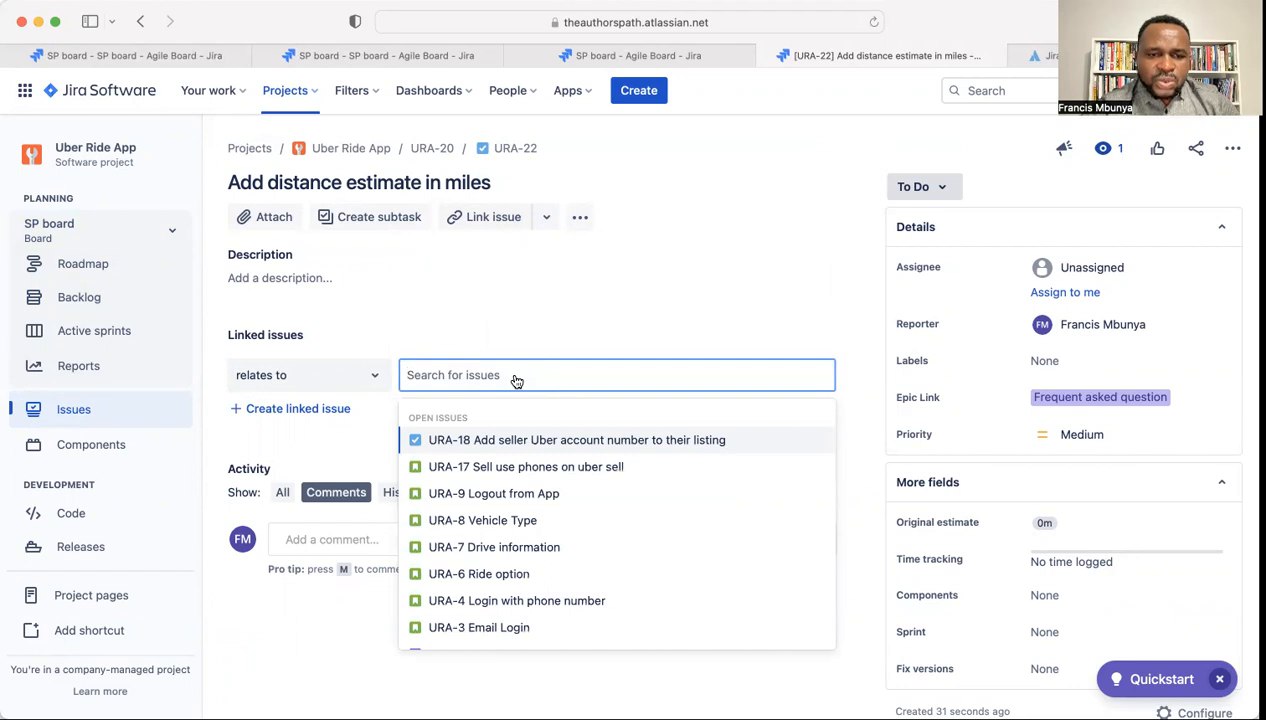
left_click(694, 55)
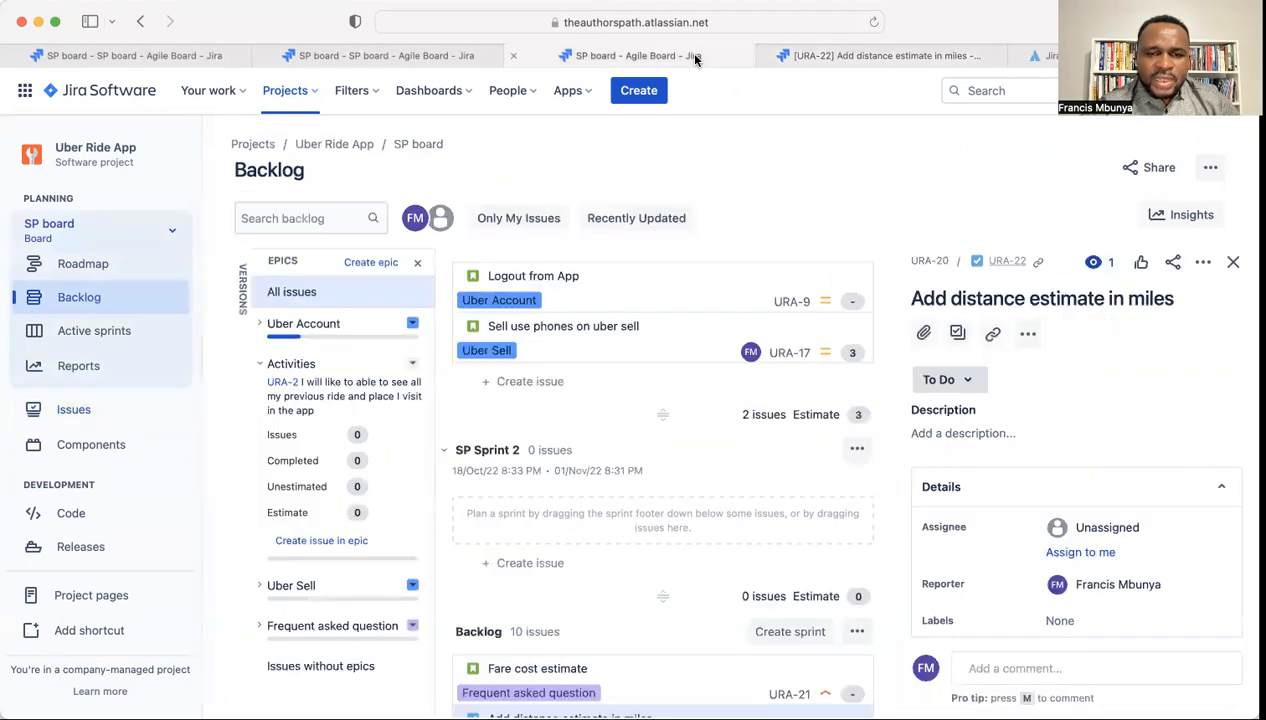
left_click(846, 58)
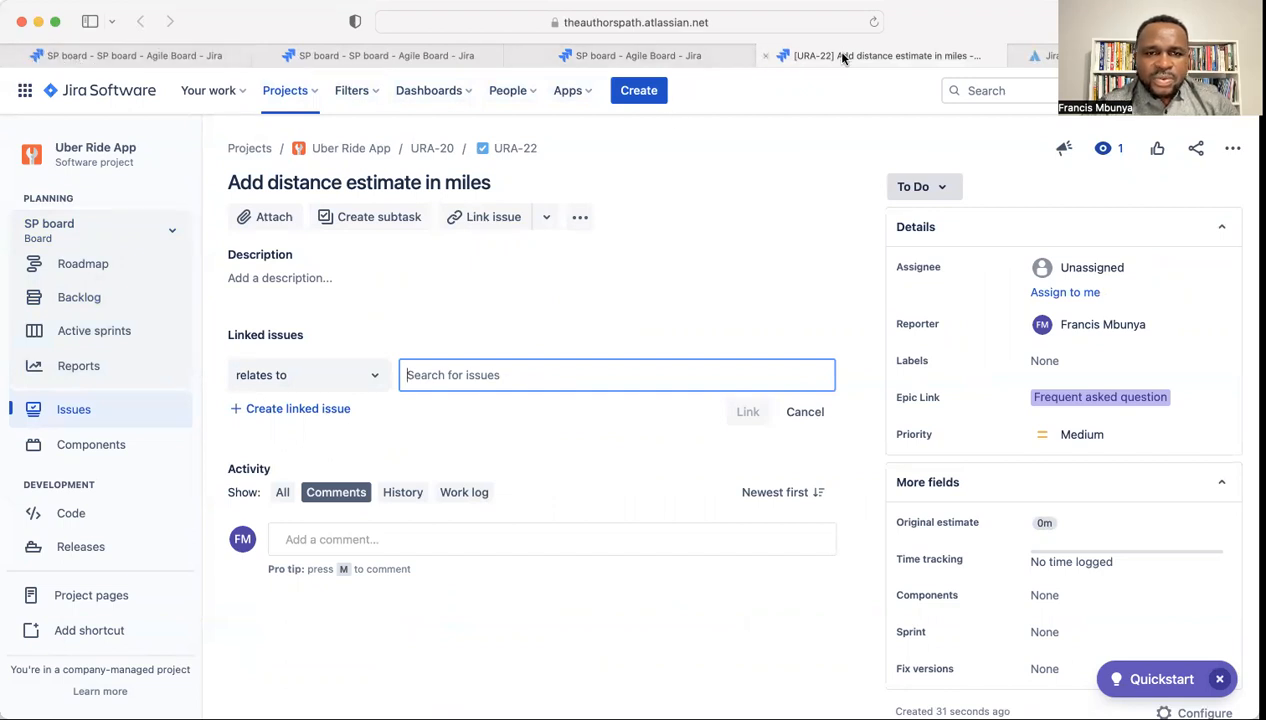
Step: Look up the key of the "Fare cost estimate" story in the backlog and reopen the "Add distance estimate in miles" task on its own page
left_click(78, 303)
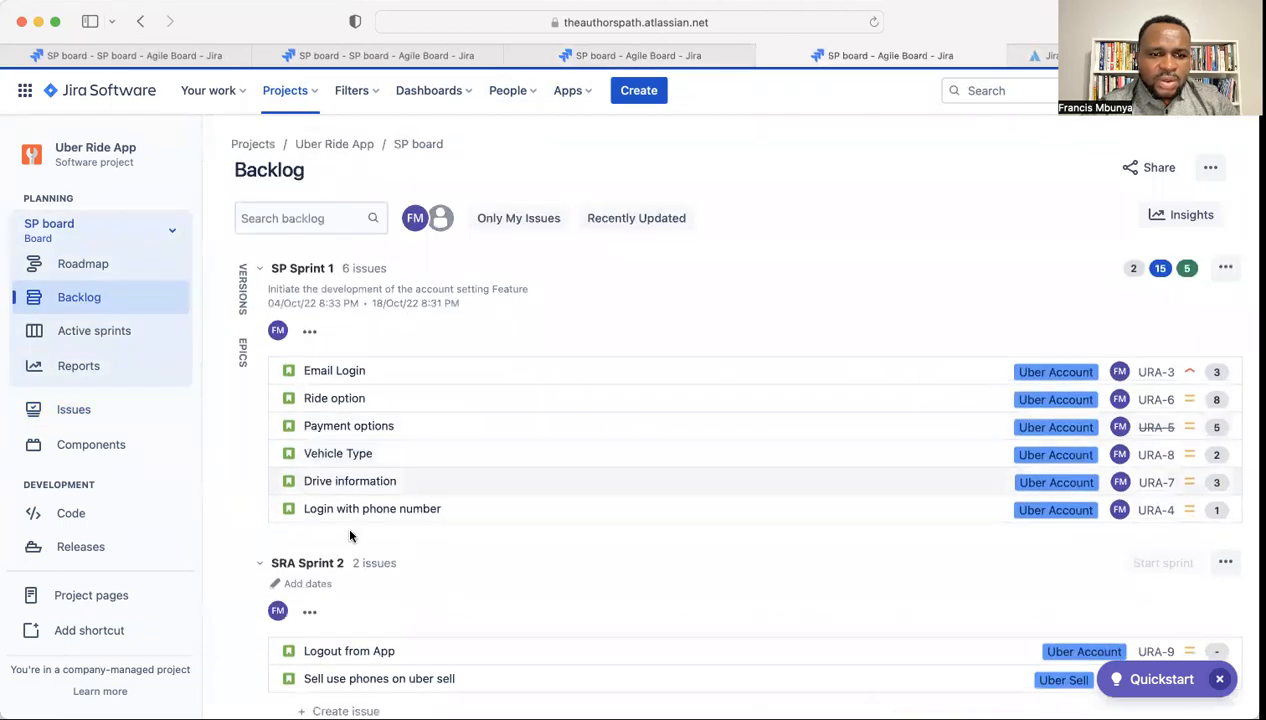
scroll(350, 537, "down", 2)
scroll(358, 552, "down", 5)
scroll(357, 550, "down", 3)
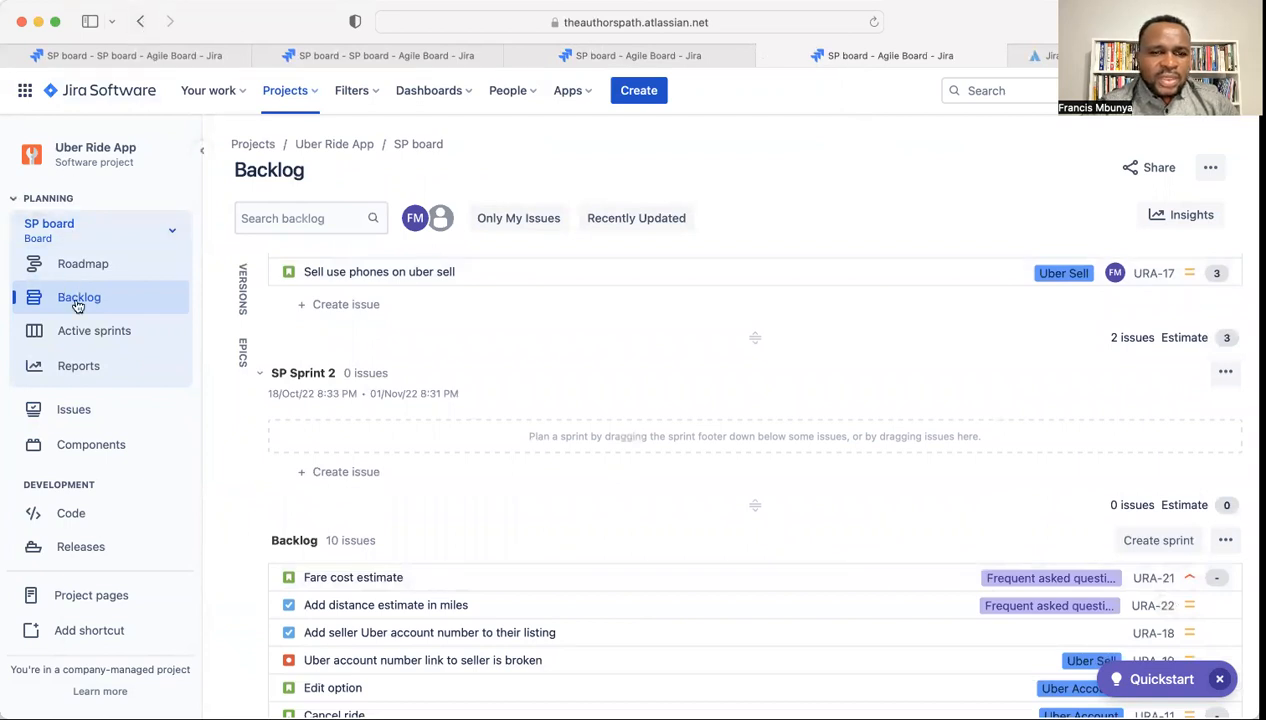
scroll(310, 590, "down", 2)
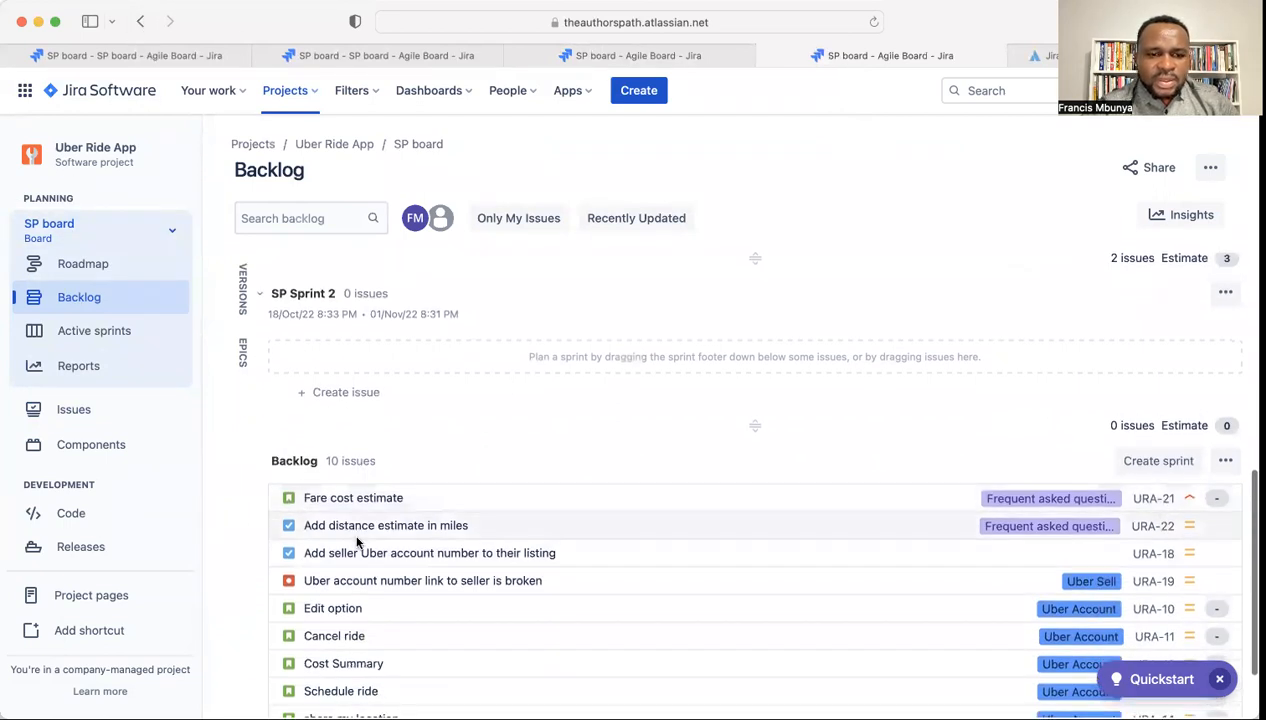
left_click(366, 527)
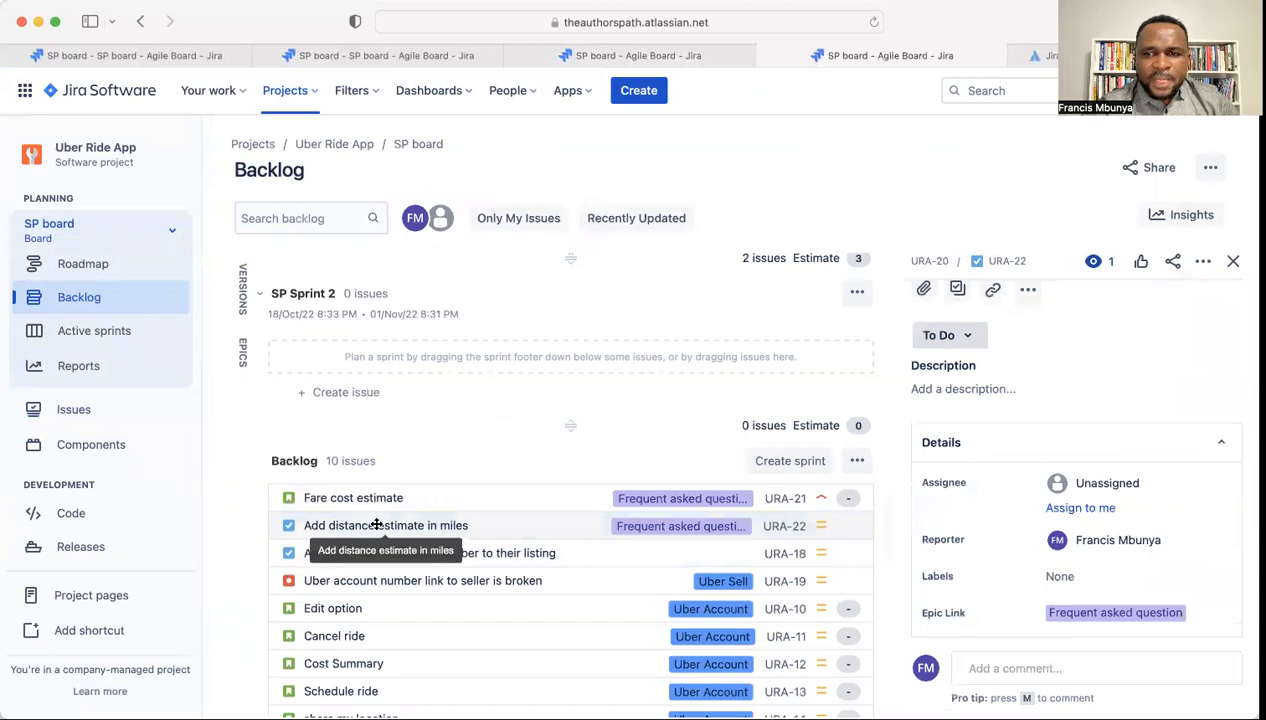
left_click(1005, 260)
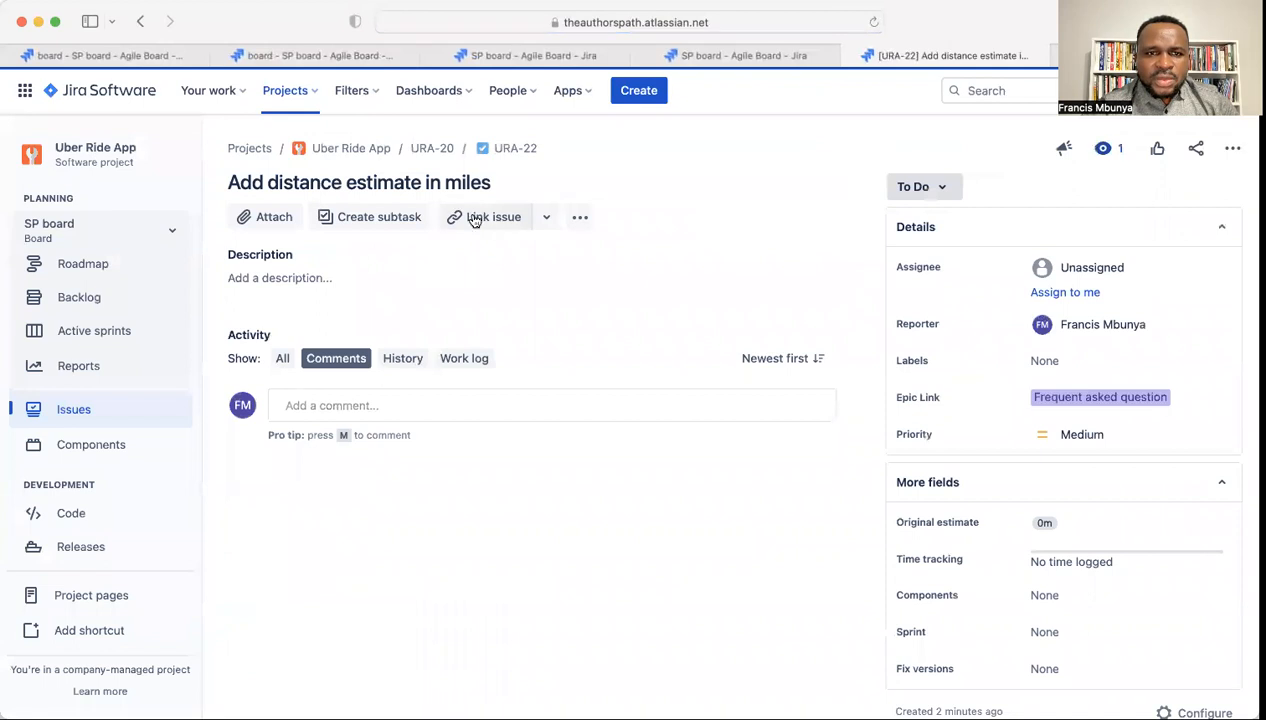
Step: Link the task to URA-21 "Fare cost estimate" with the link type "relates to"
left_click(475, 220)
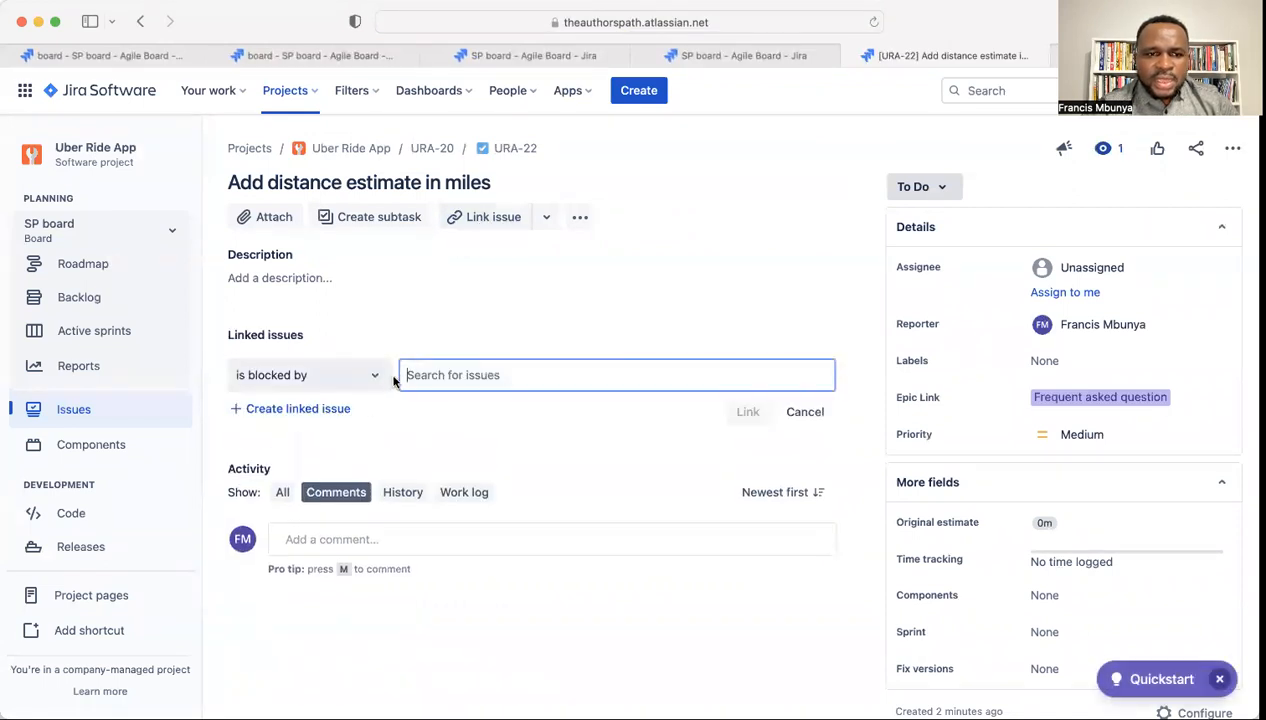
left_click(380, 376)
left_click(275, 580)
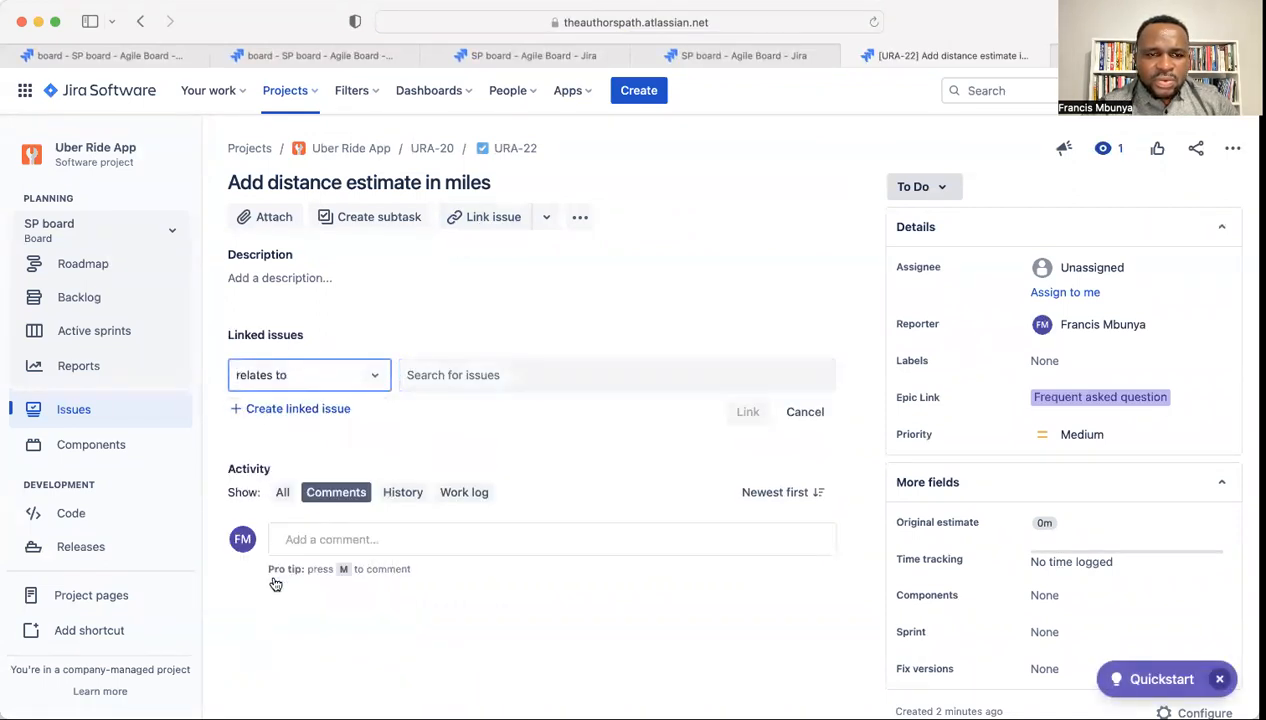
left_click(435, 383)
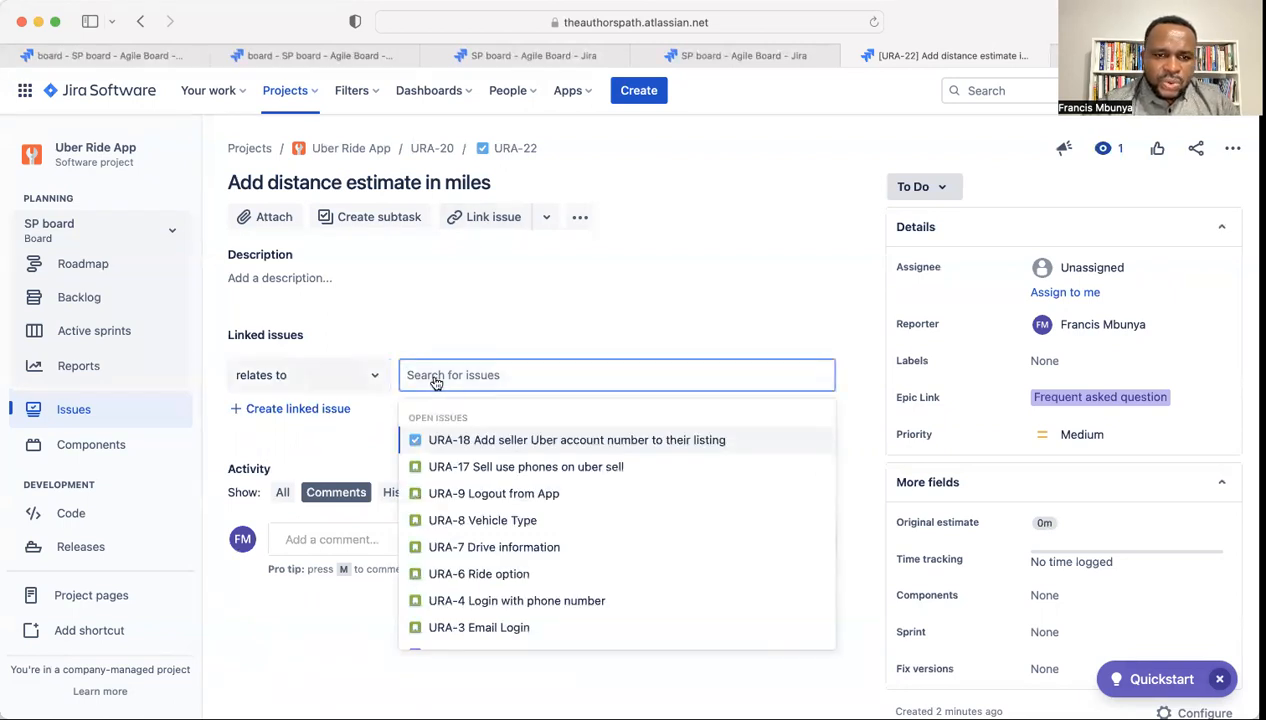
type("URA-")
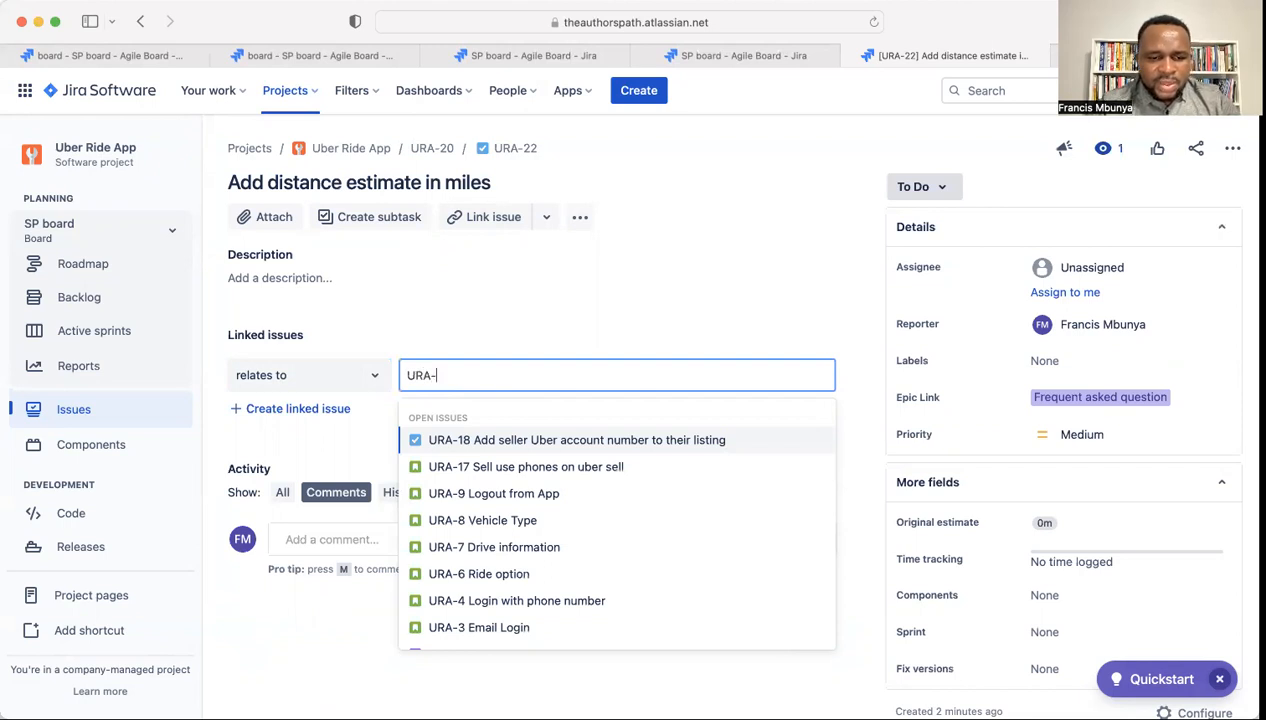
type("21")
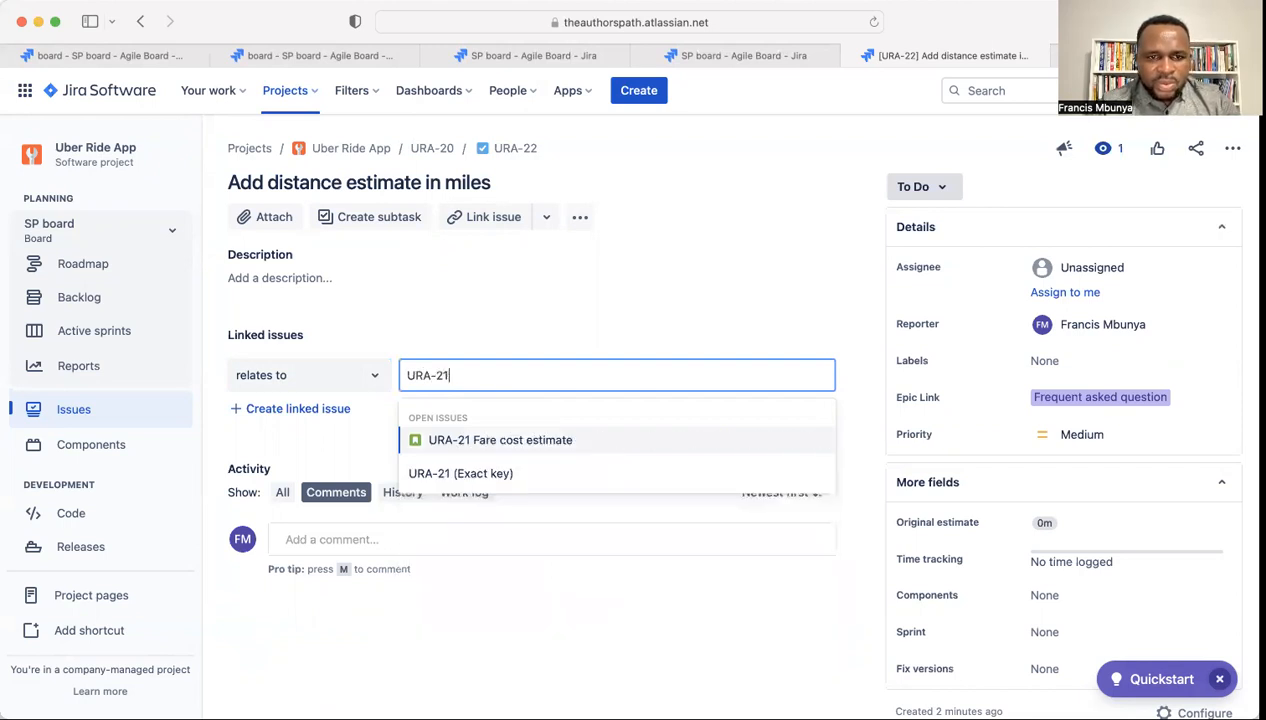
left_click(472, 442)
left_click(747, 412)
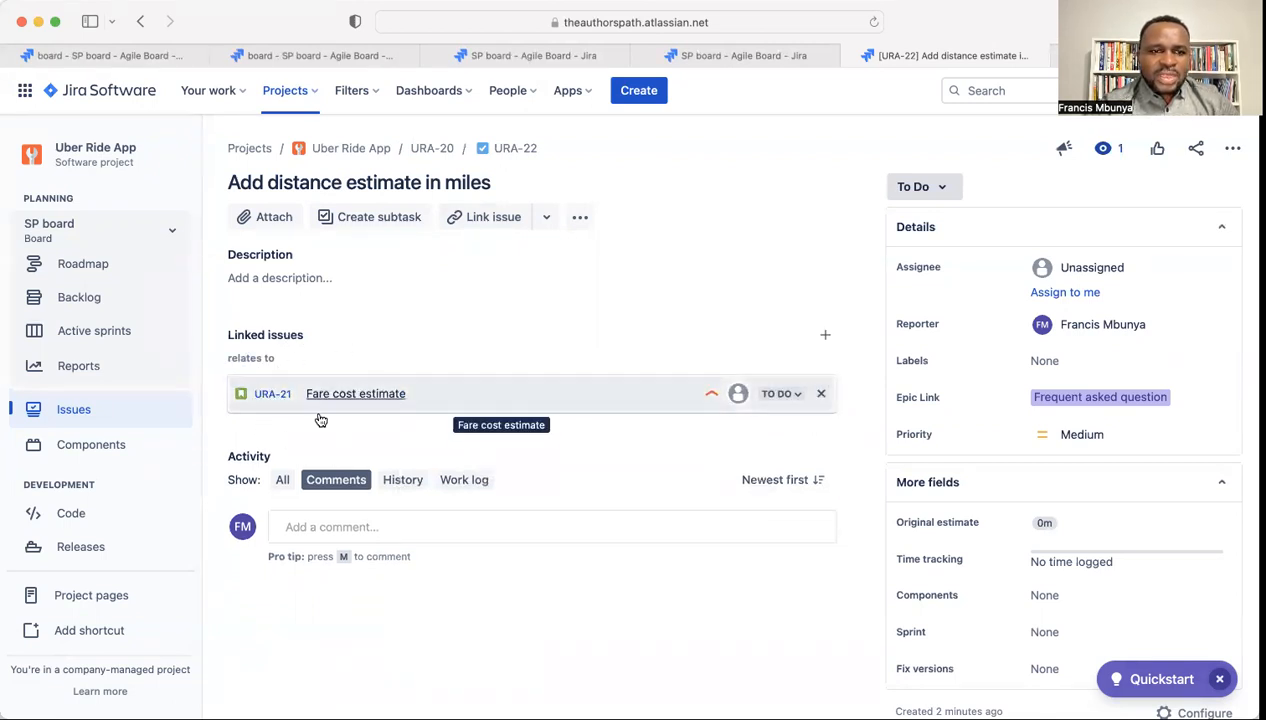
Step: Leave the task without adding a subtask and open the "Drive information" story from the active SP Sprint 1 board
left_click(378, 218)
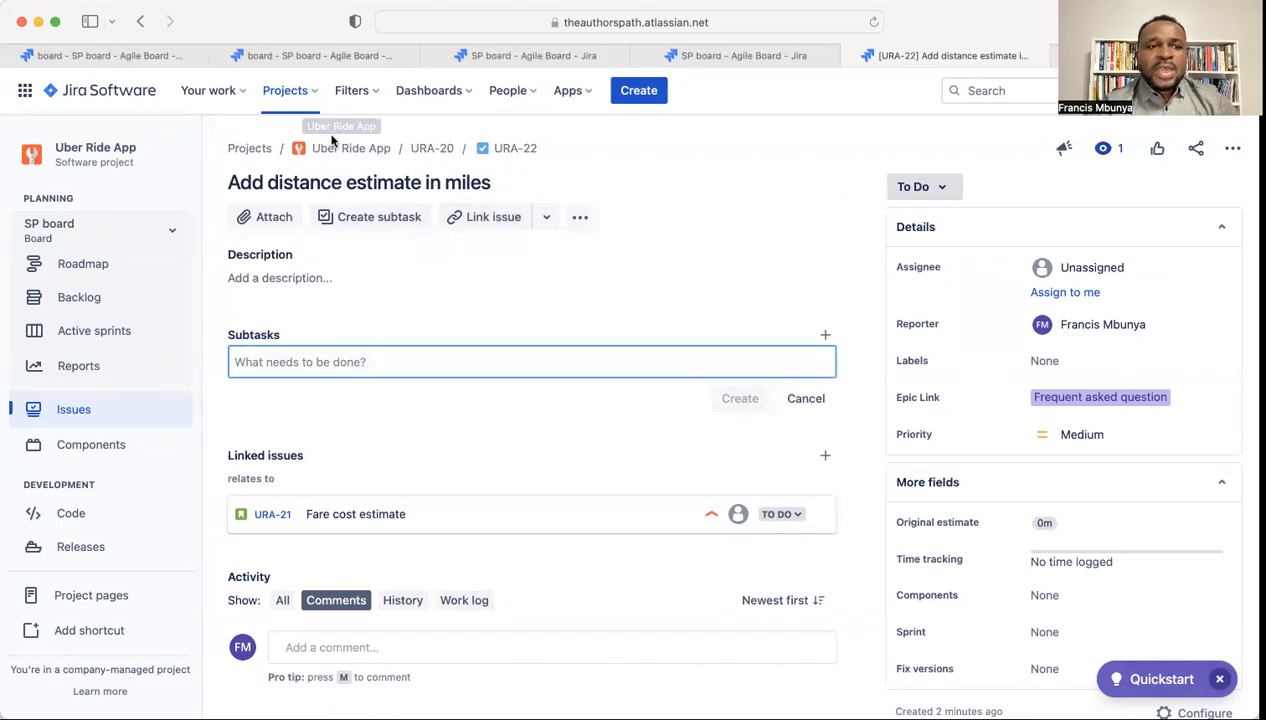
left_click(82, 305)
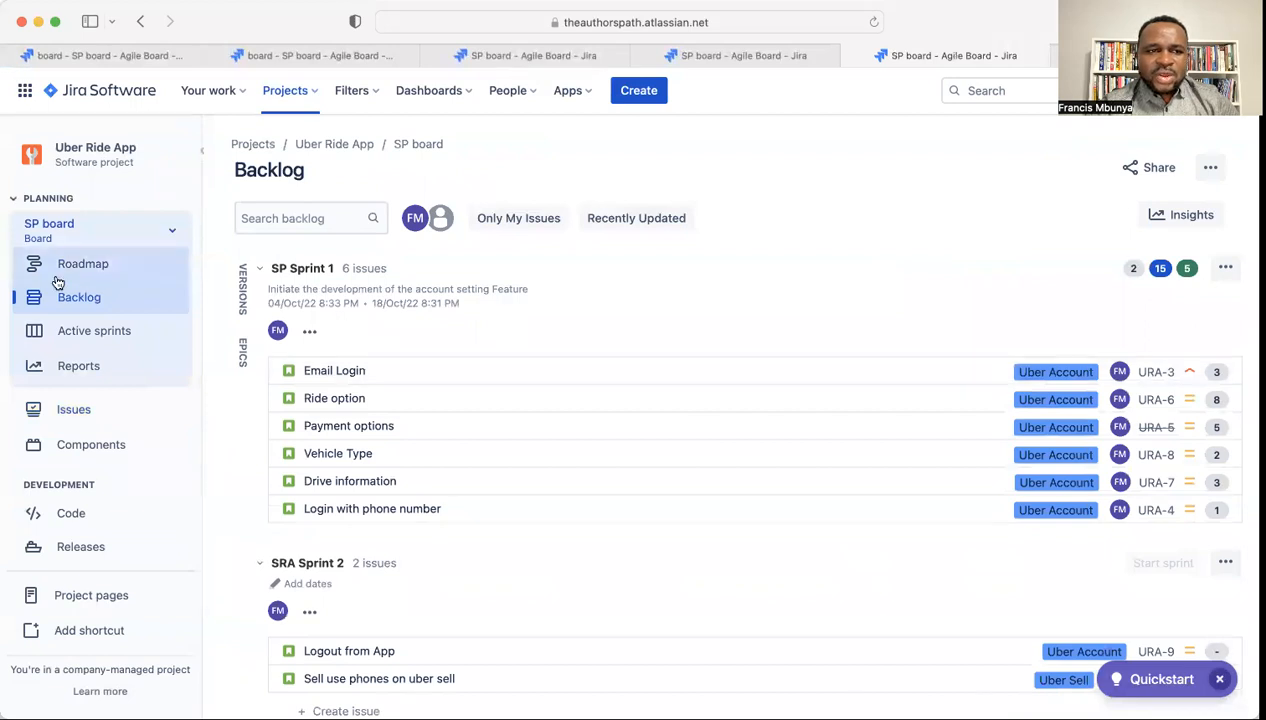
left_click(75, 333)
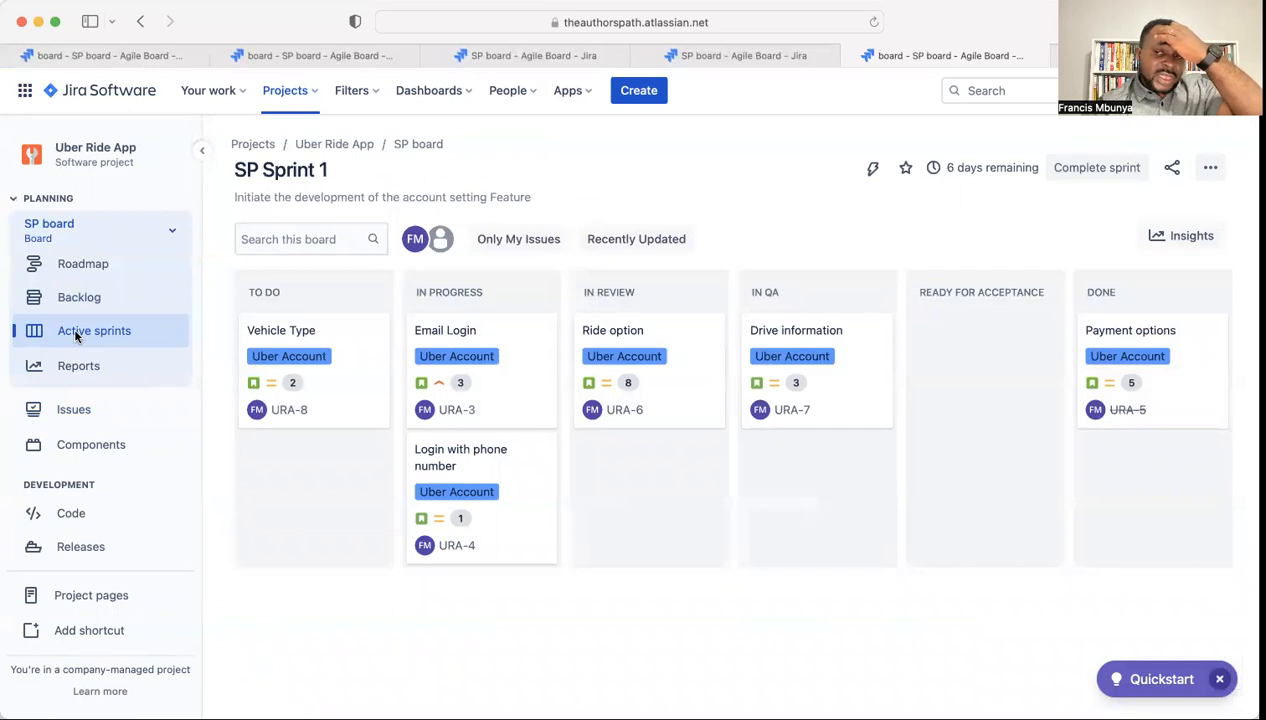
left_click(806, 350)
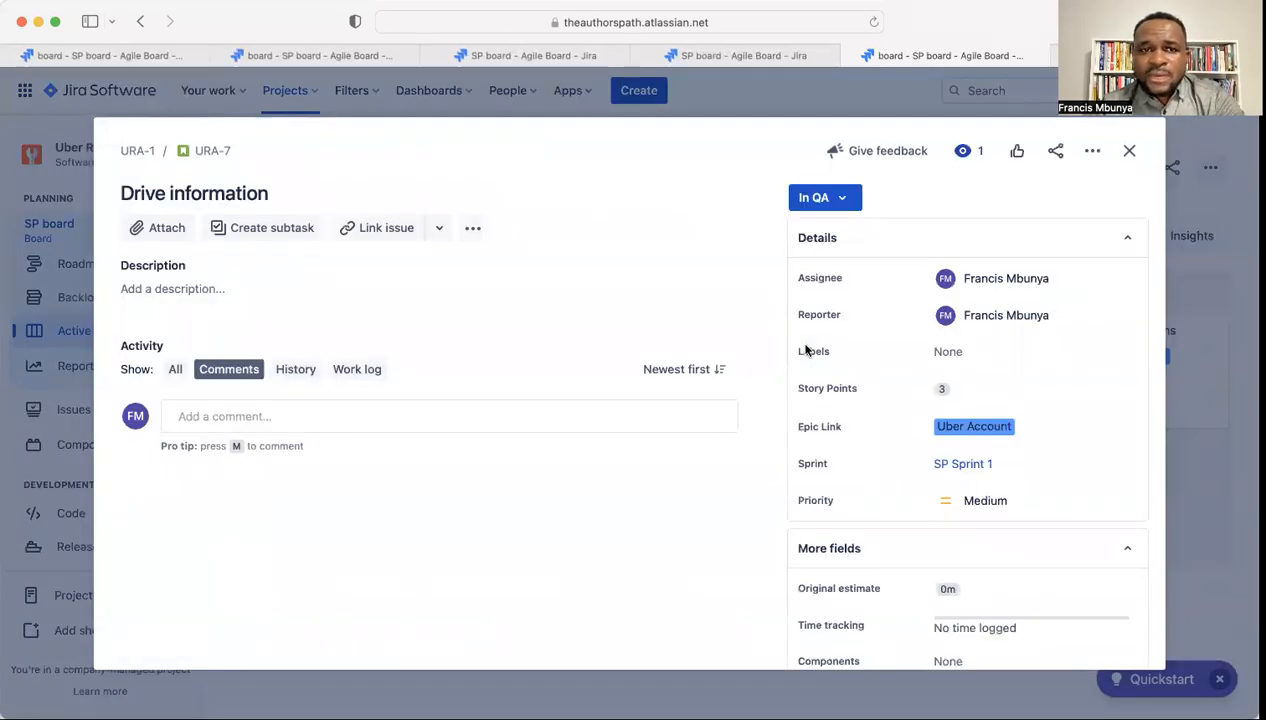
left_click(471, 231)
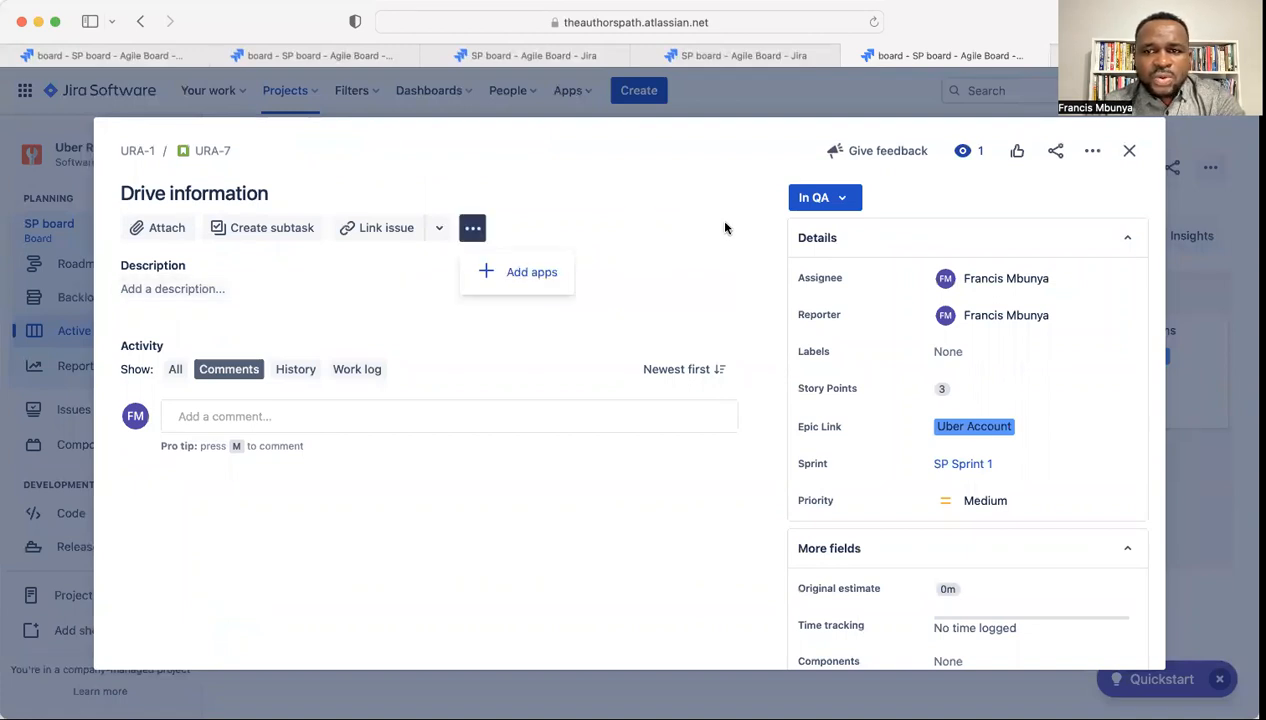
left_click(689, 251)
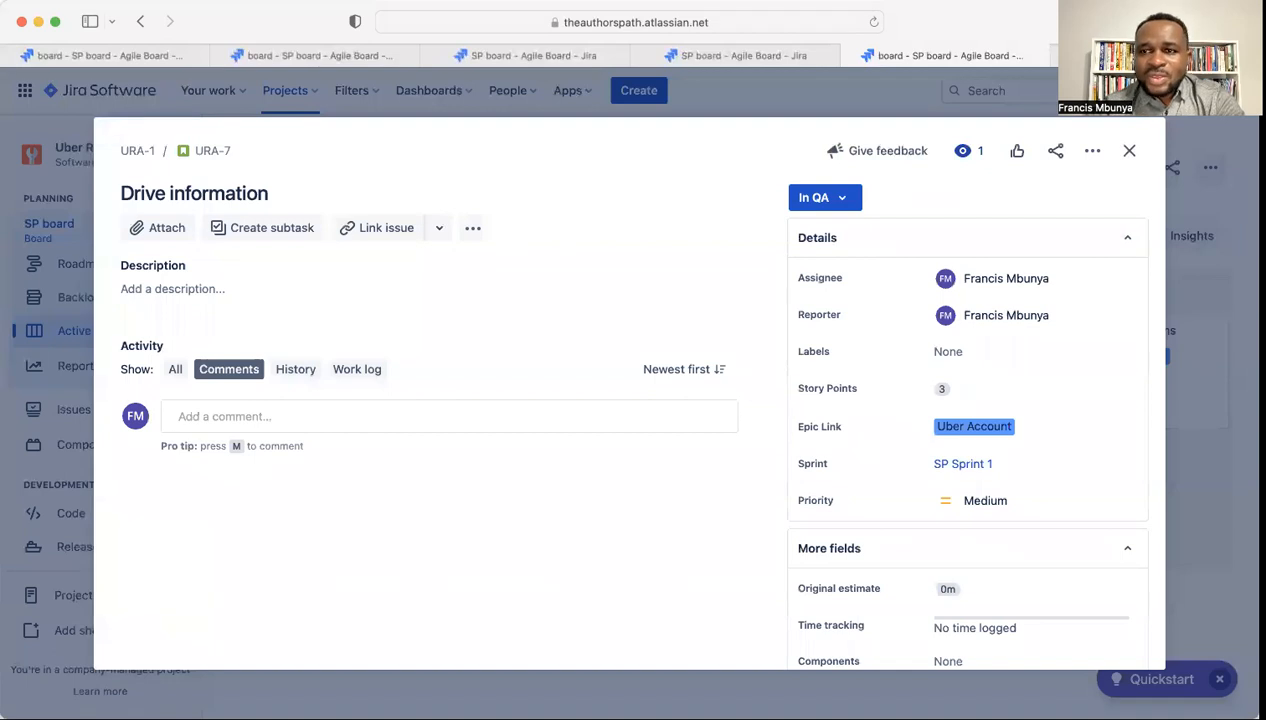
Step: Start cloning the "Drive information" story and remove the "CLONE - " prefix from the clone's summary
left_click(1094, 152)
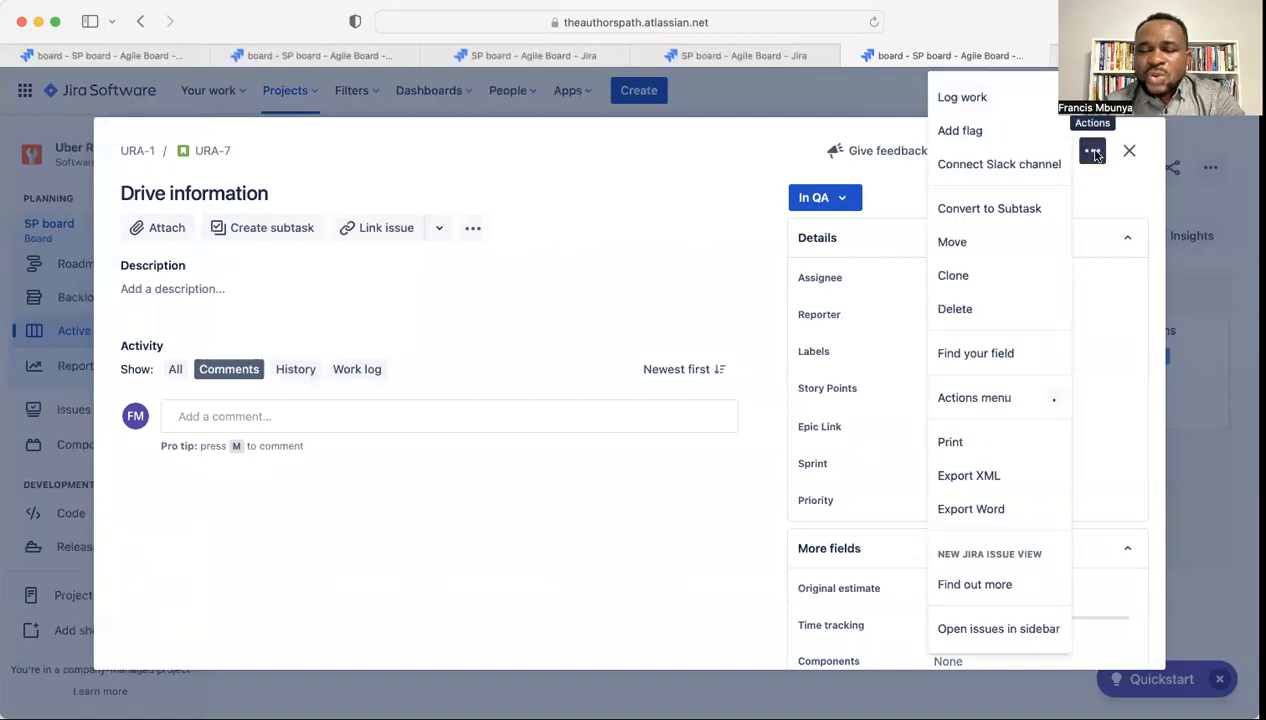
left_click(961, 280)
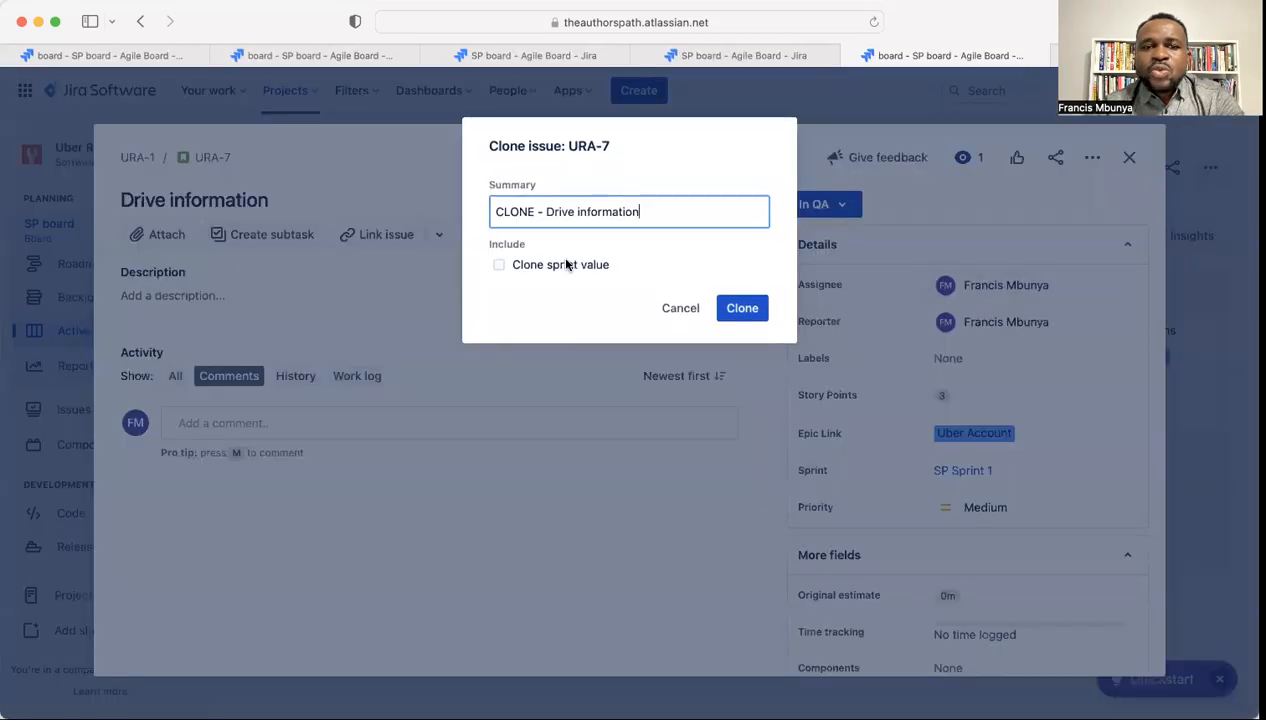
left_click(543, 212)
key("BackSpace")
key("BackSpace")
key("BackSpace")
key("BackSpace")
key("BackSpace")
key("BackSpace")
key("BackSpace")
key("BackSpace")
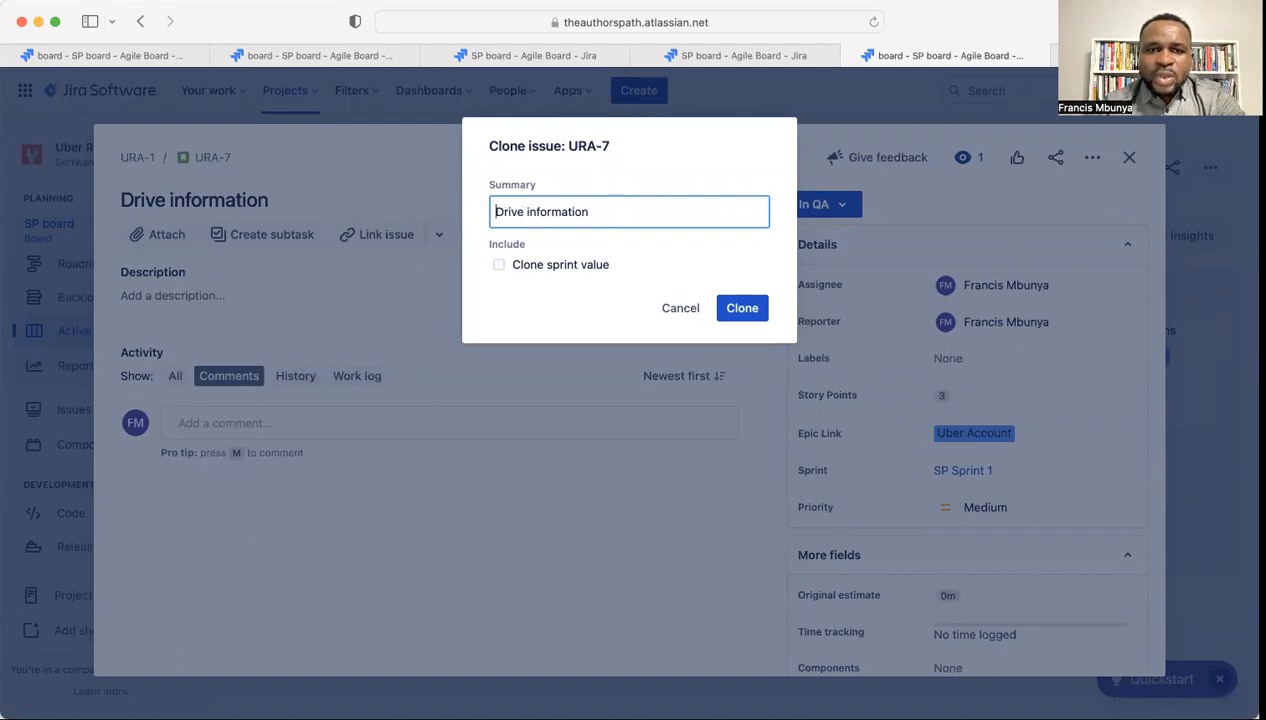
Step: Append " - Front end" to the clone's summary and create the clone without including the sprint value
left_click(603, 211)
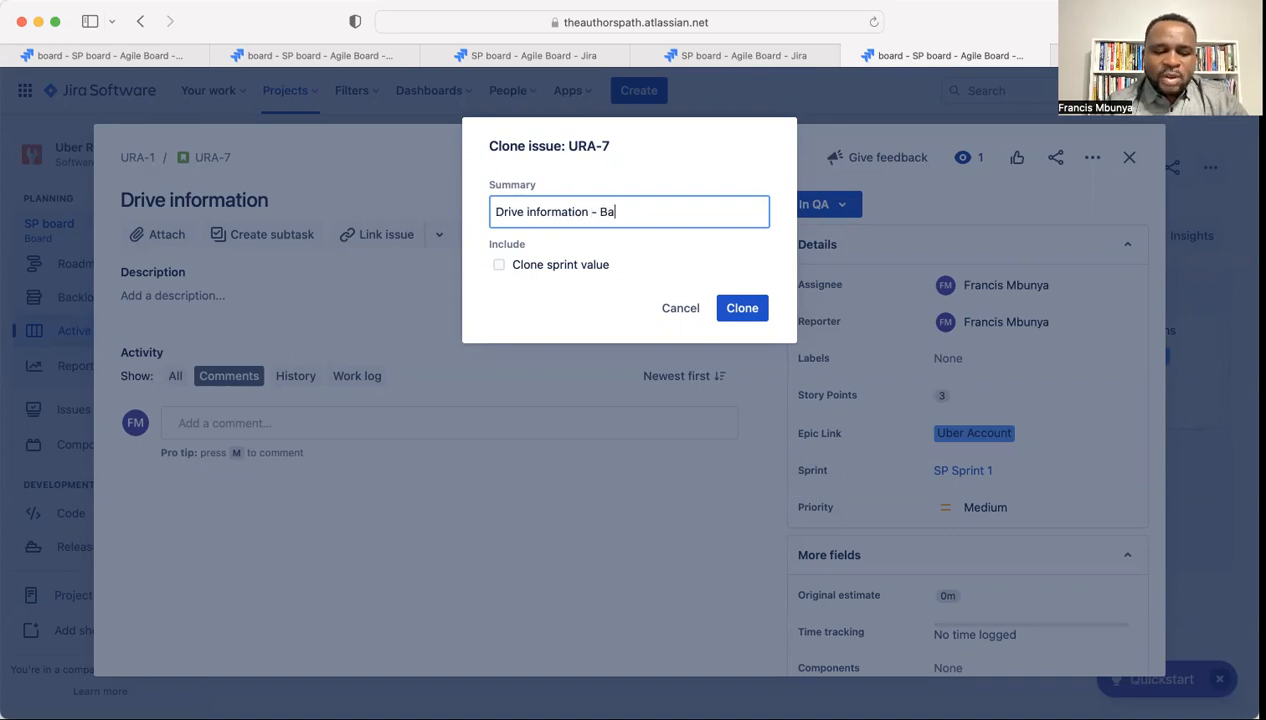
type("- Fra")
key("BackSpace")
type("ont end")
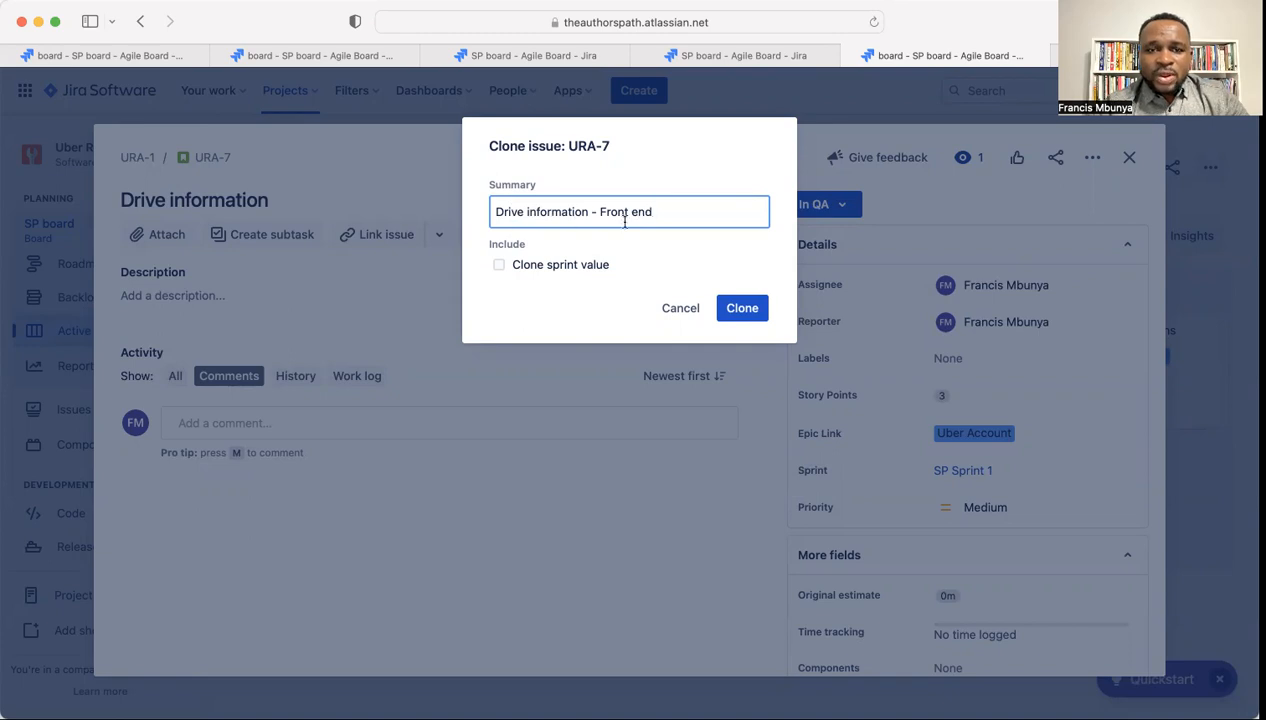
left_click(738, 311)
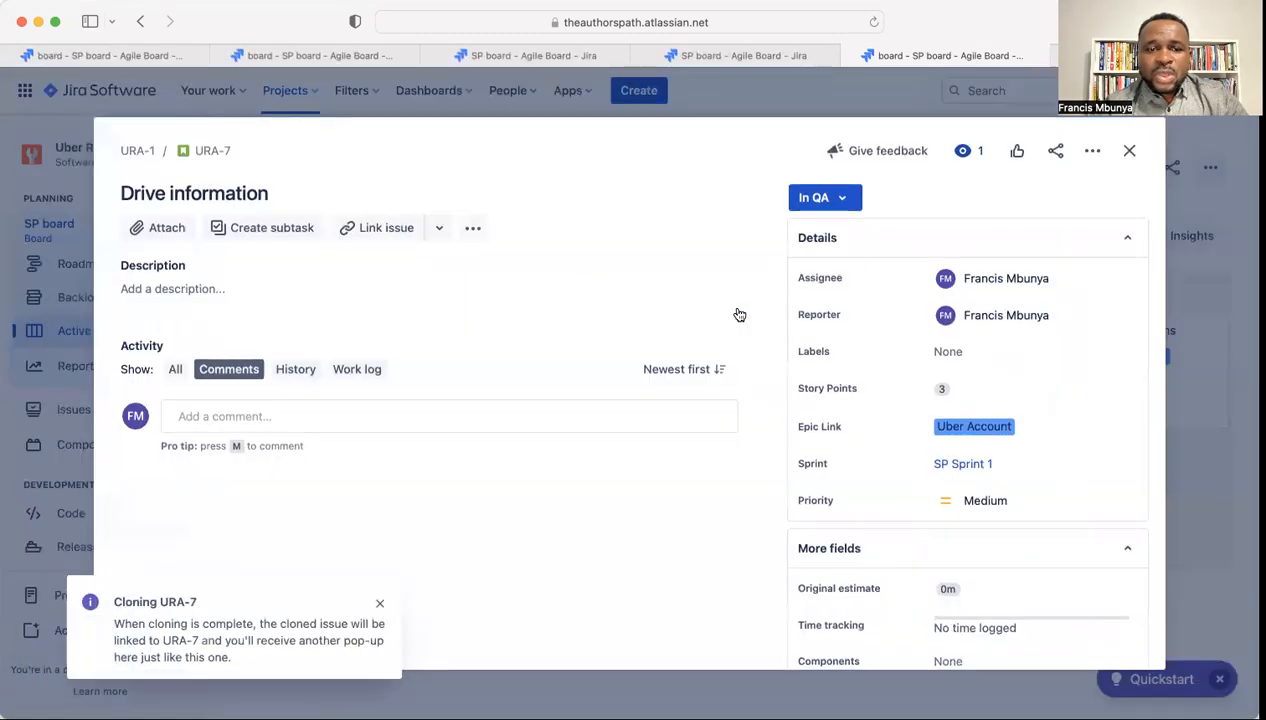
Step: Close the story and send the cloned "Drive information - Front end" story to the top of the backlog
left_click(1129, 150)
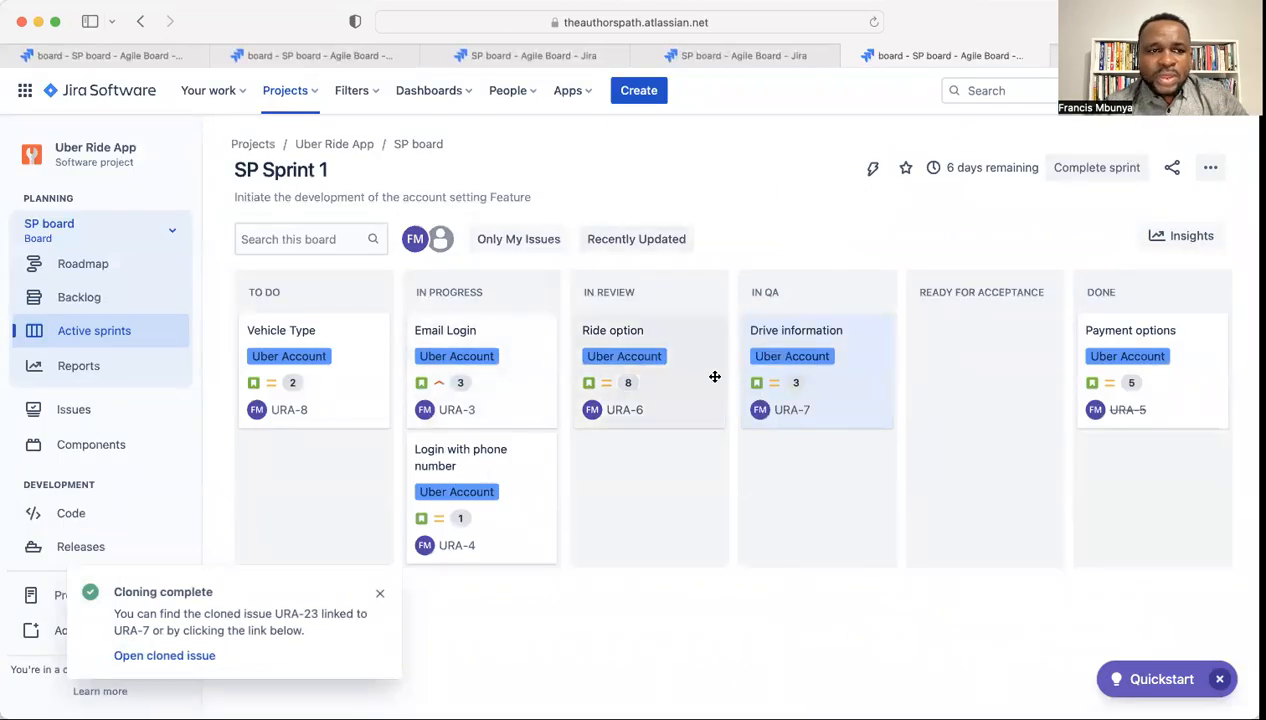
left_click(79, 300)
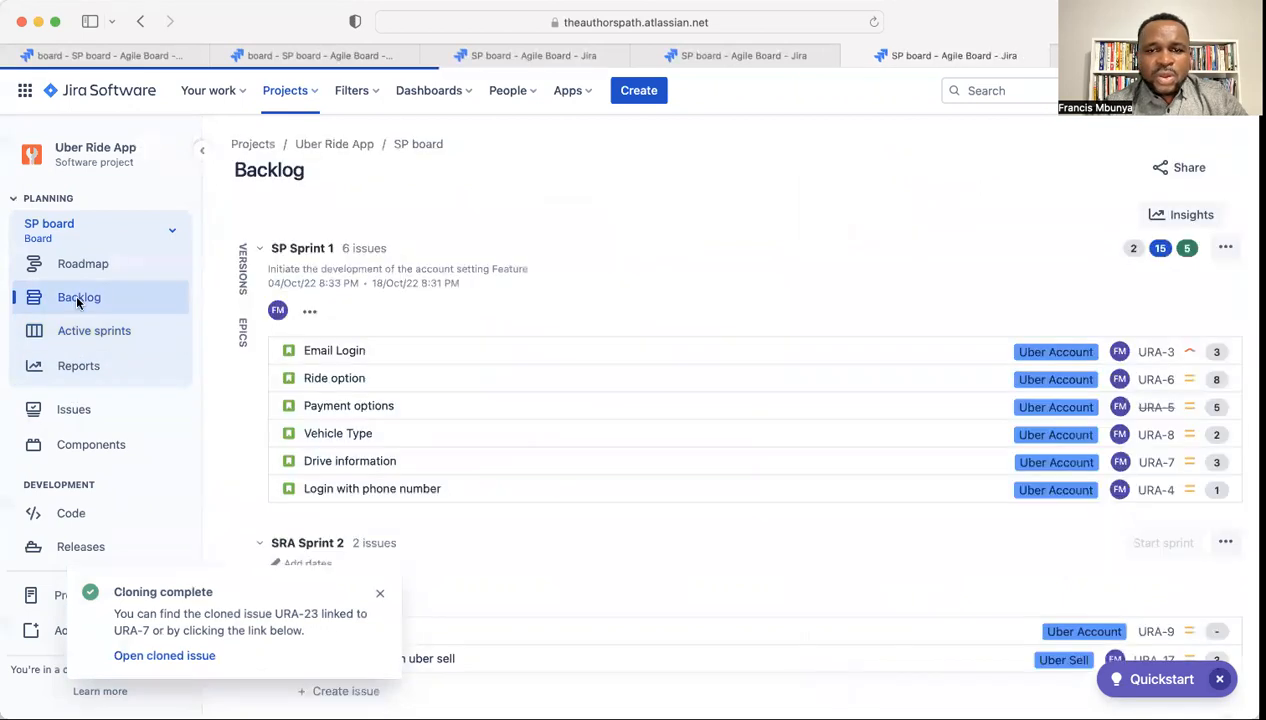
left_click(379, 593)
scroll(432, 548, "down", 10)
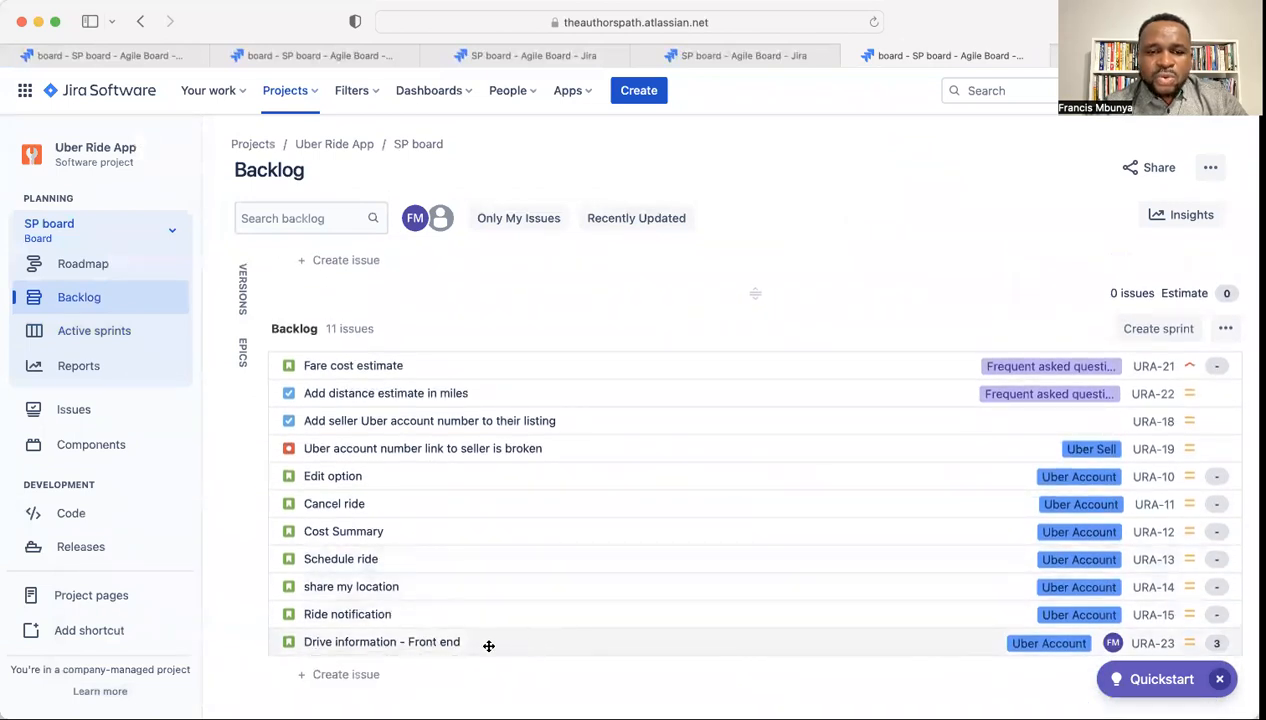
right_click(651, 644)
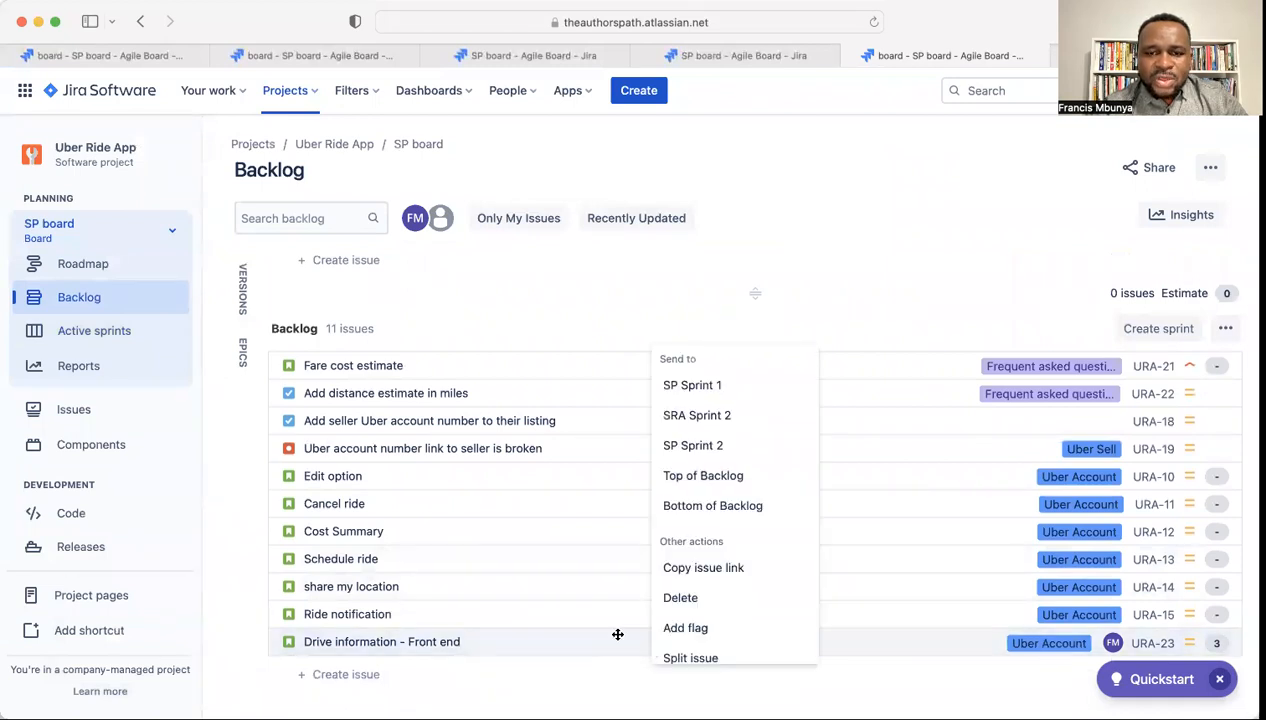
left_click(727, 483)
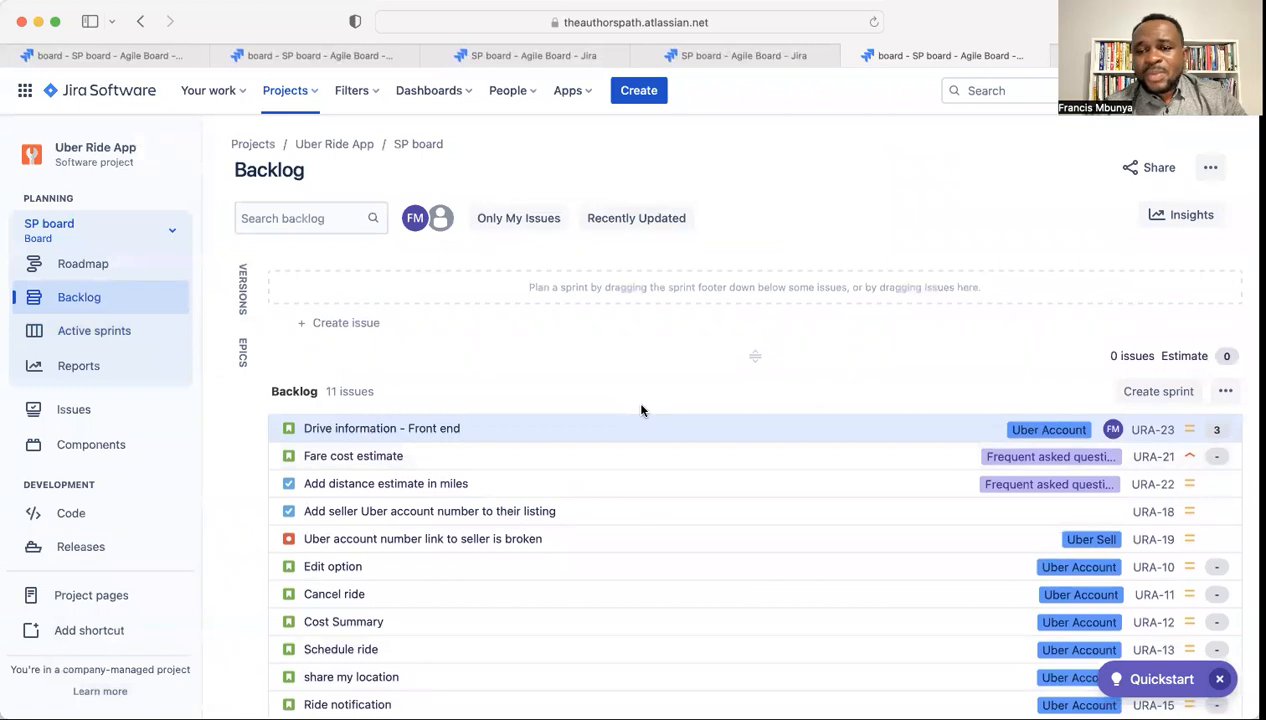
Step: Start cloning the "Ride option" story from the active SP Sprint 1 board, with its sprint value included
scroll(641, 410, "up", 10)
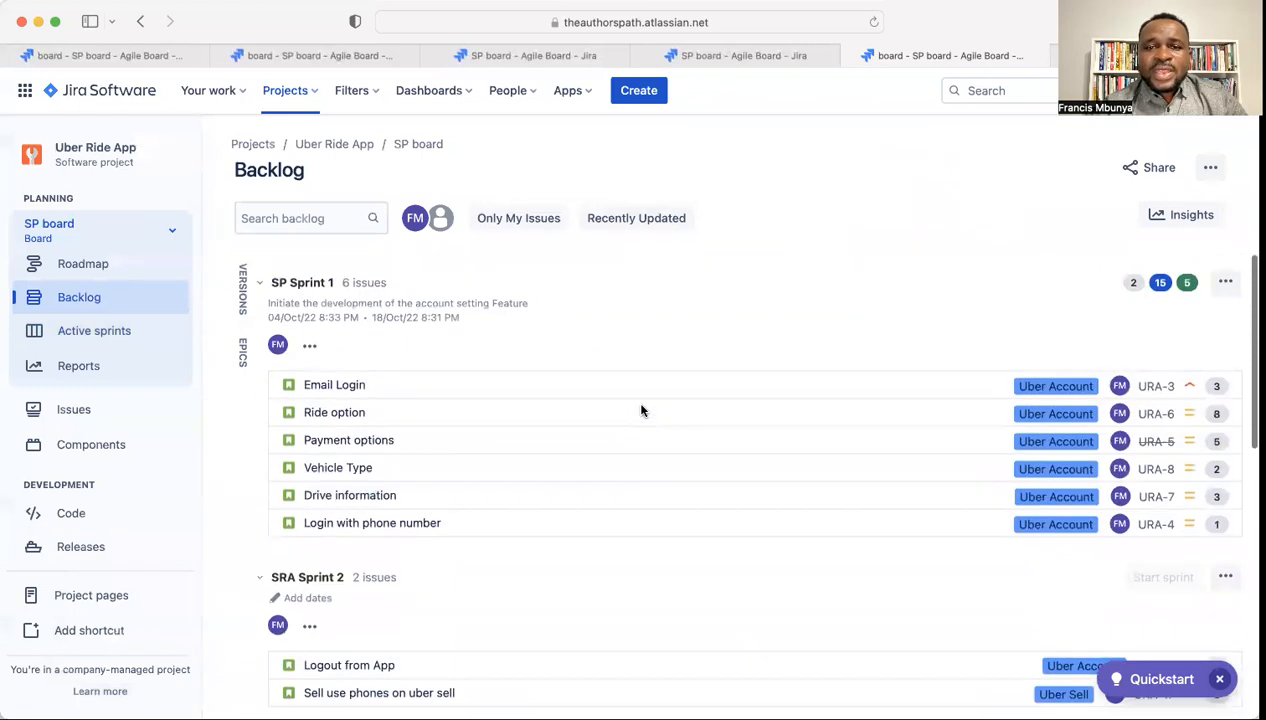
left_click(87, 330)
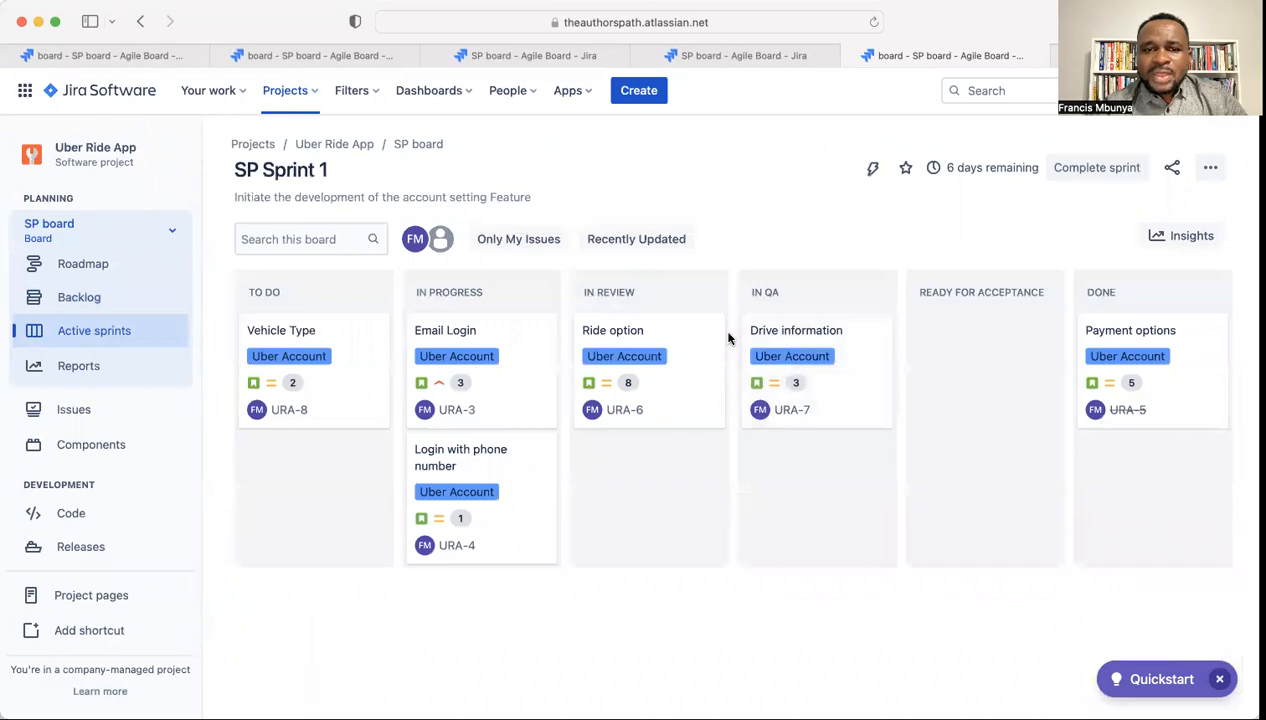
left_click(641, 334)
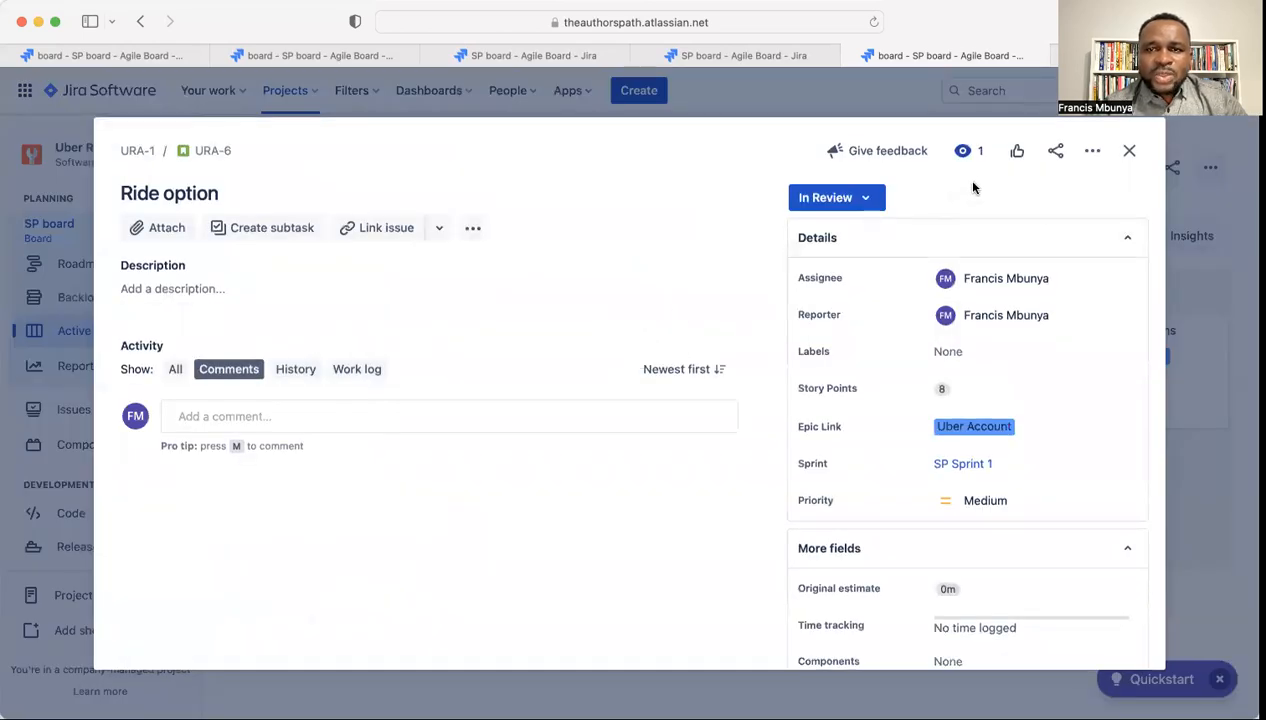
left_click(1092, 151)
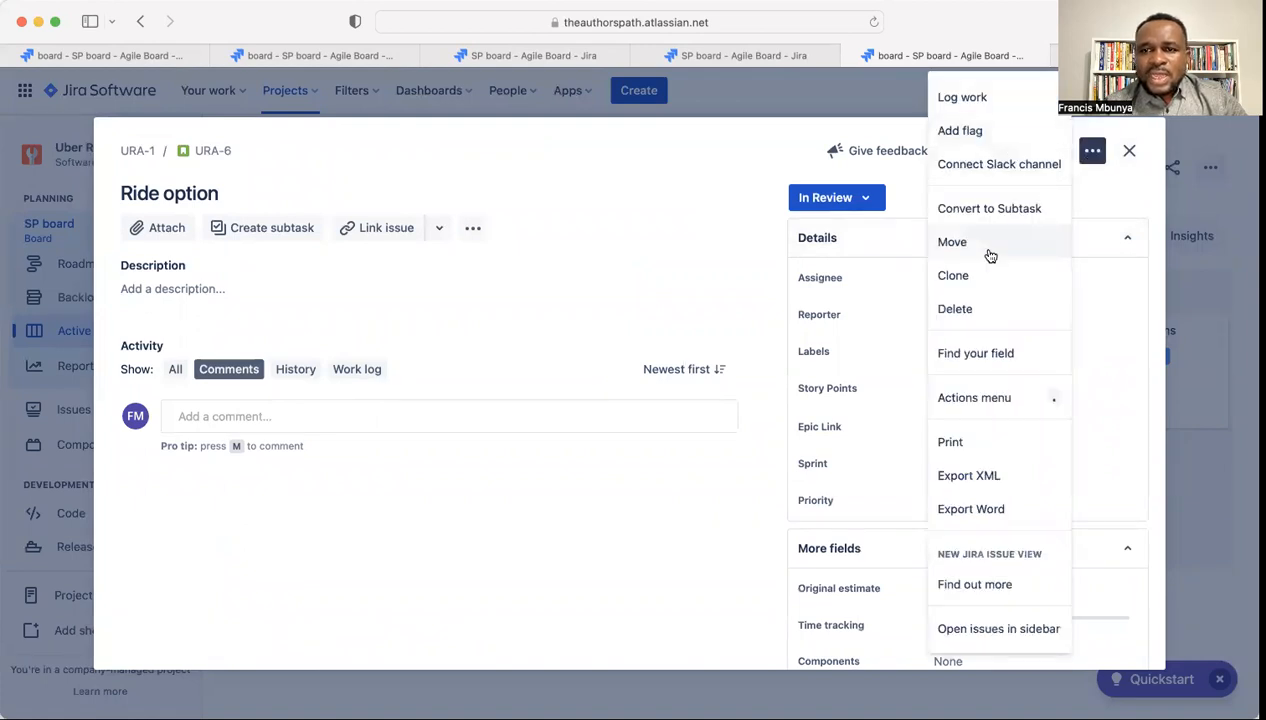
left_click(955, 277)
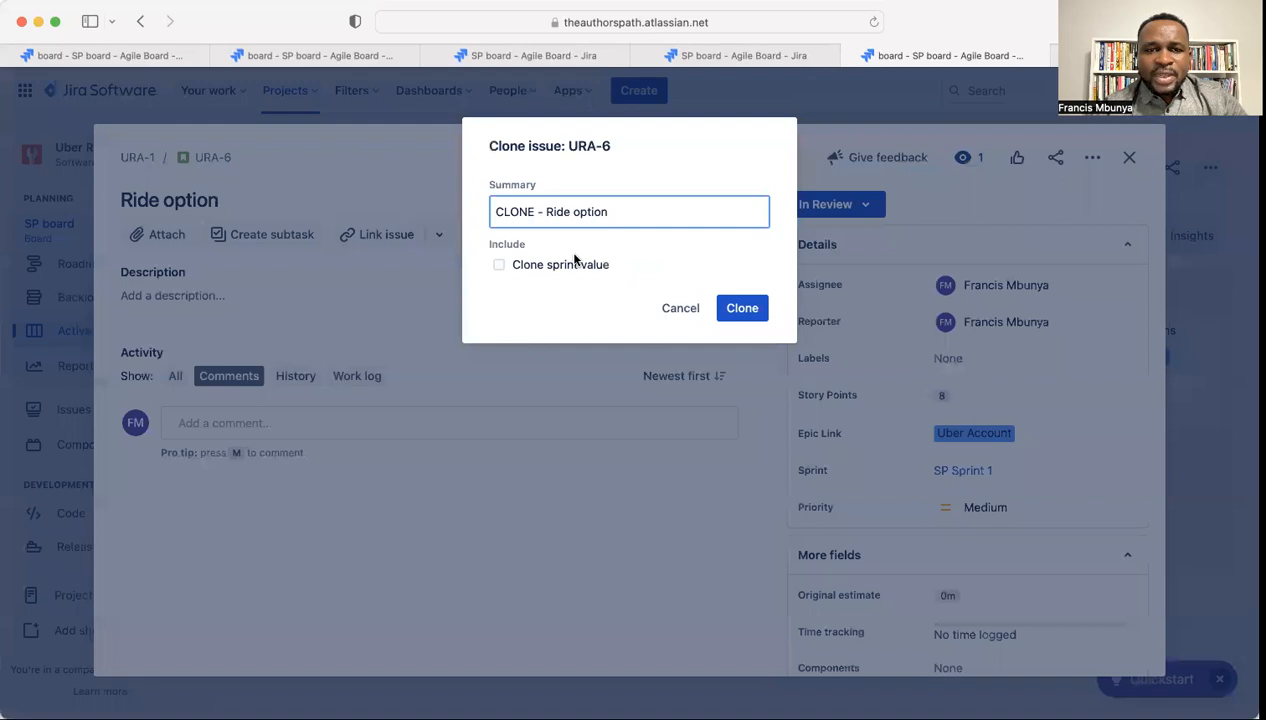
left_click(499, 266)
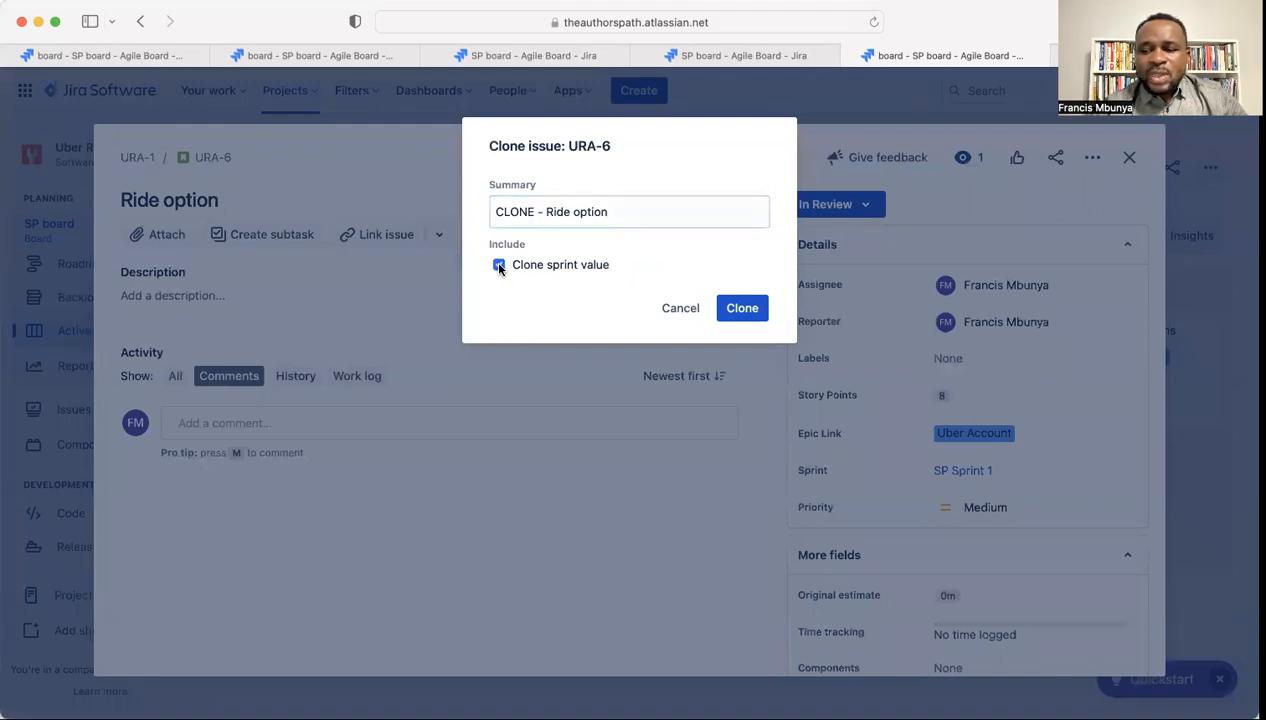
Step: Change the clone's summary to "Ride option - API" and create the clone
left_click(544, 213)
key("BackSpace")
key("BackSpace")
key("BackSpace")
key("BackSpace")
key("BackSpace")
key("BackSpace")
key("BackSpace")
key("BackSpace")
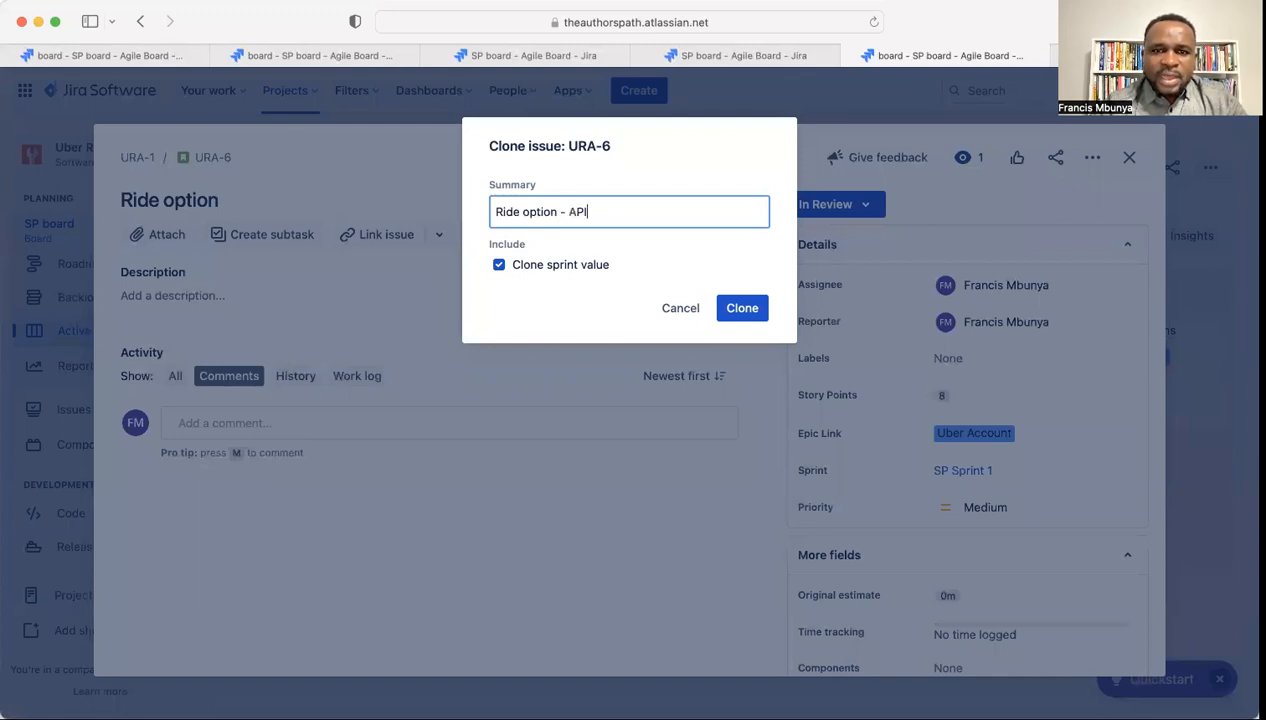
left_click(742, 308)
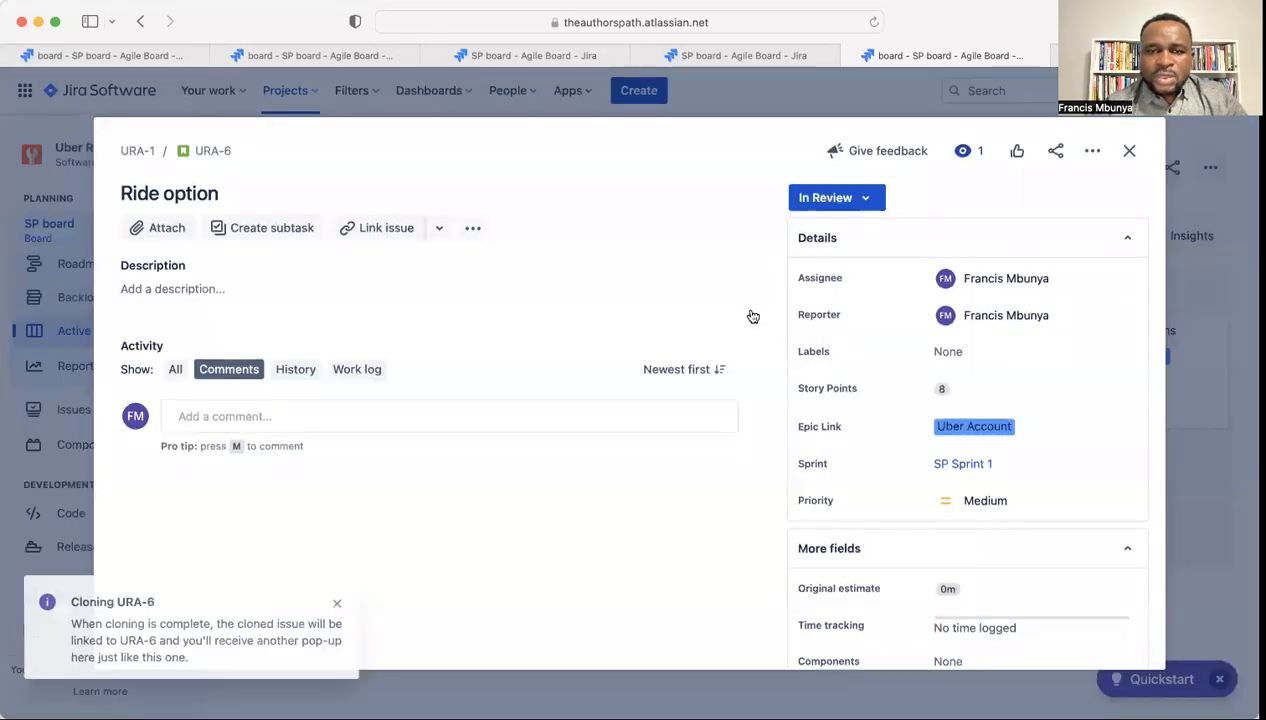
Step: Close the original story, dismiss the cloning notification and reload the active sprint board
left_click(1129, 150)
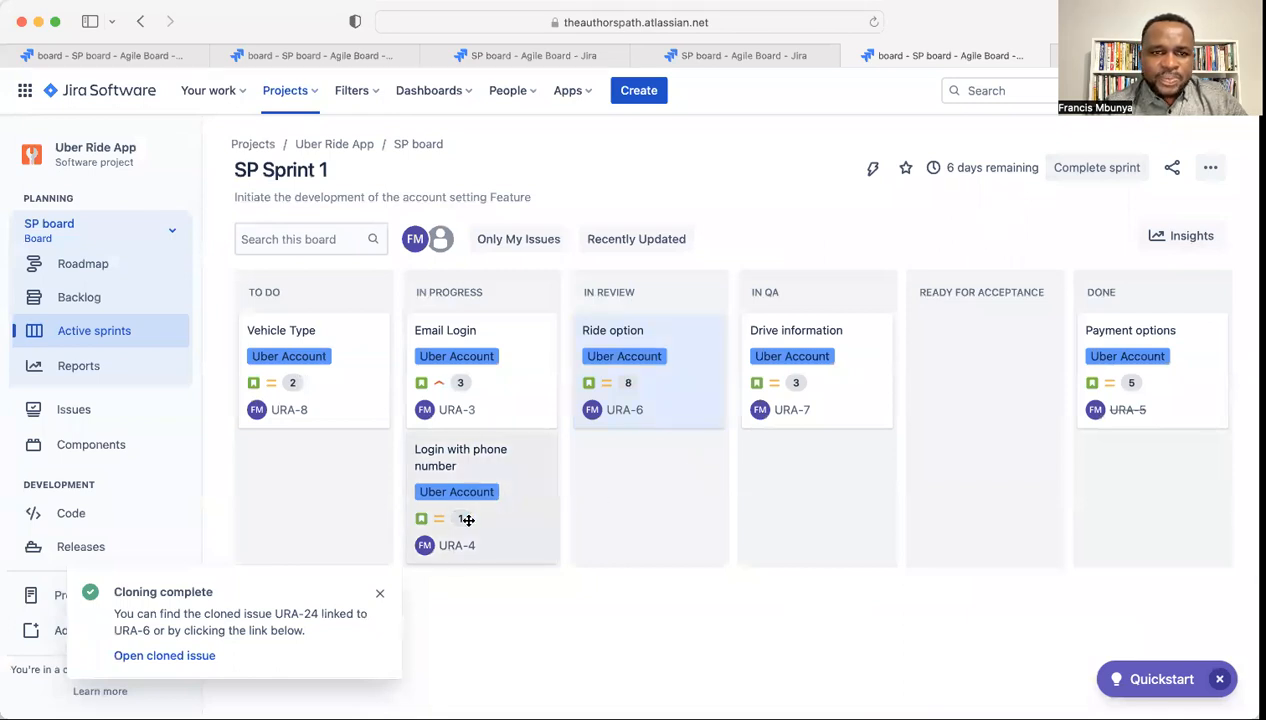
left_click(383, 596)
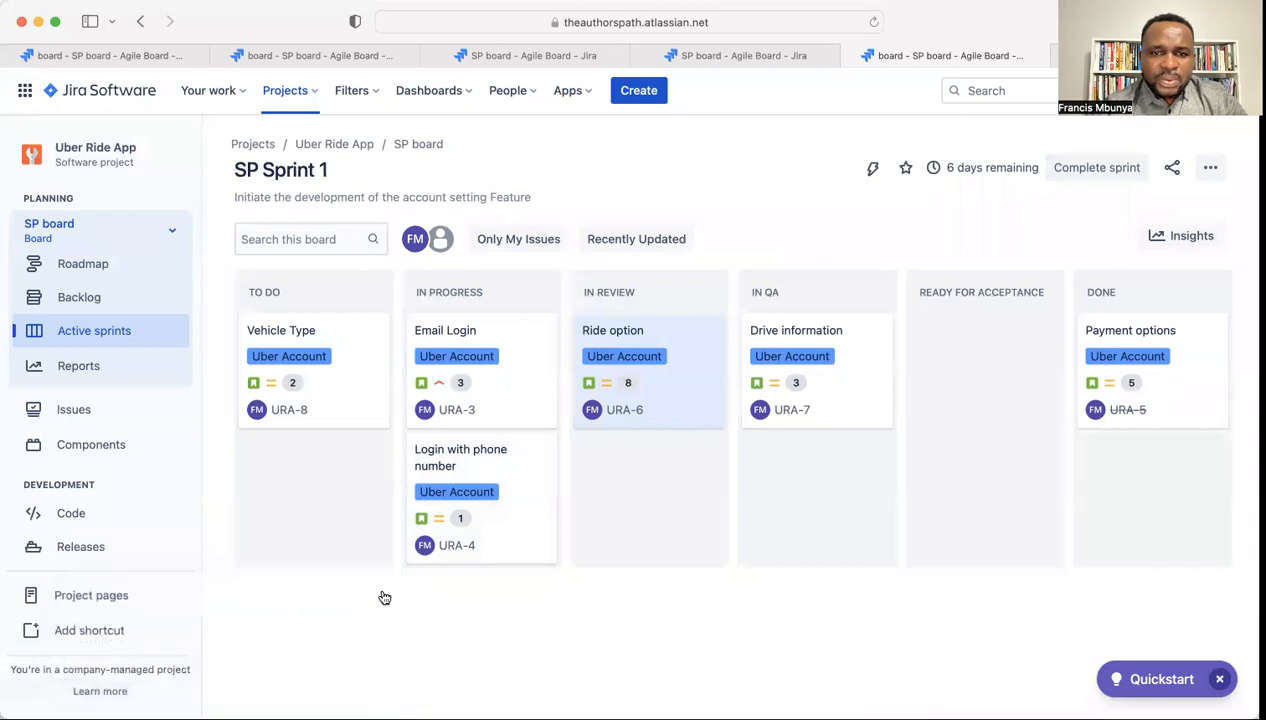
left_click(705, 350)
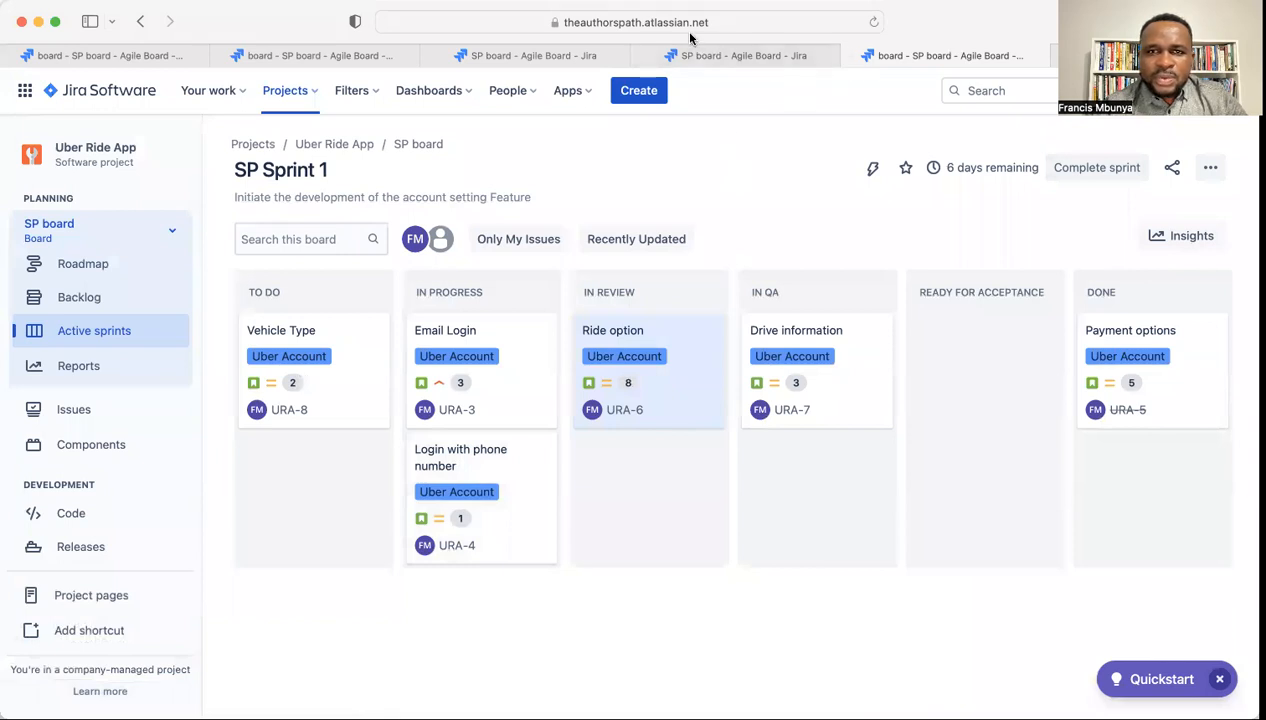
left_click(871, 22)
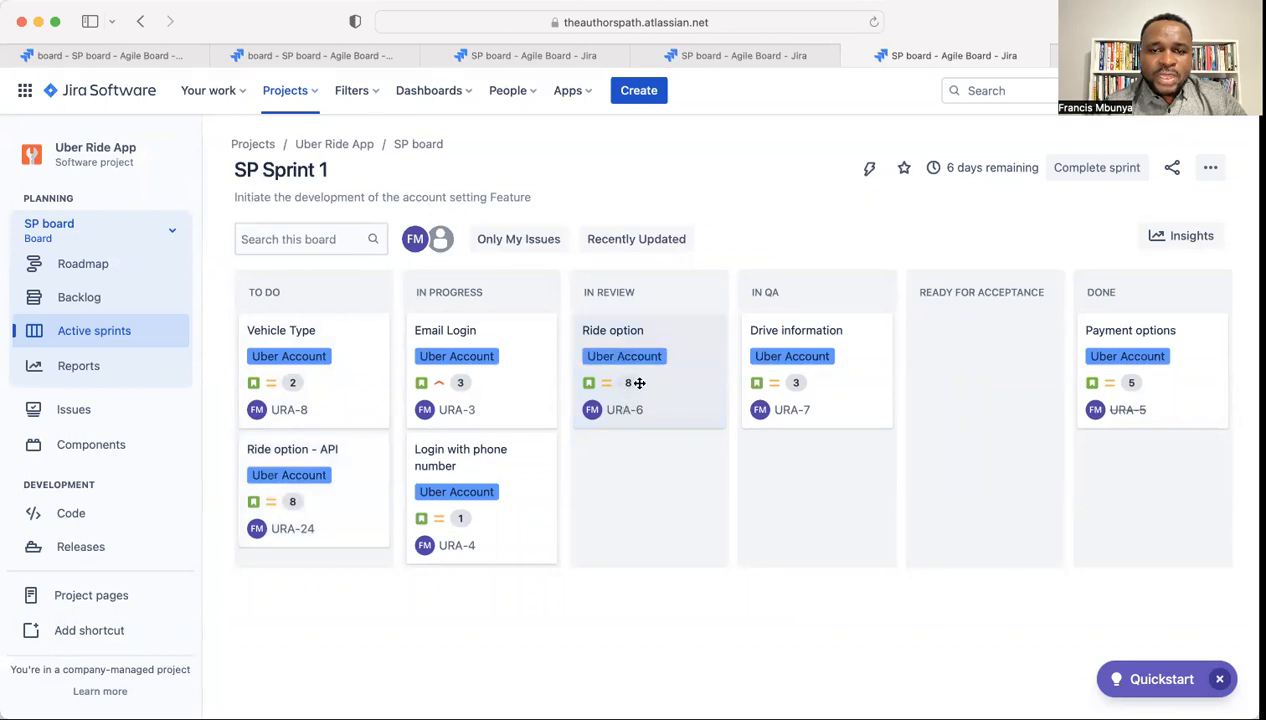
Step: Set the story points of the "Ride option - API" story to 3 and return to the sprint board
left_click(291, 490)
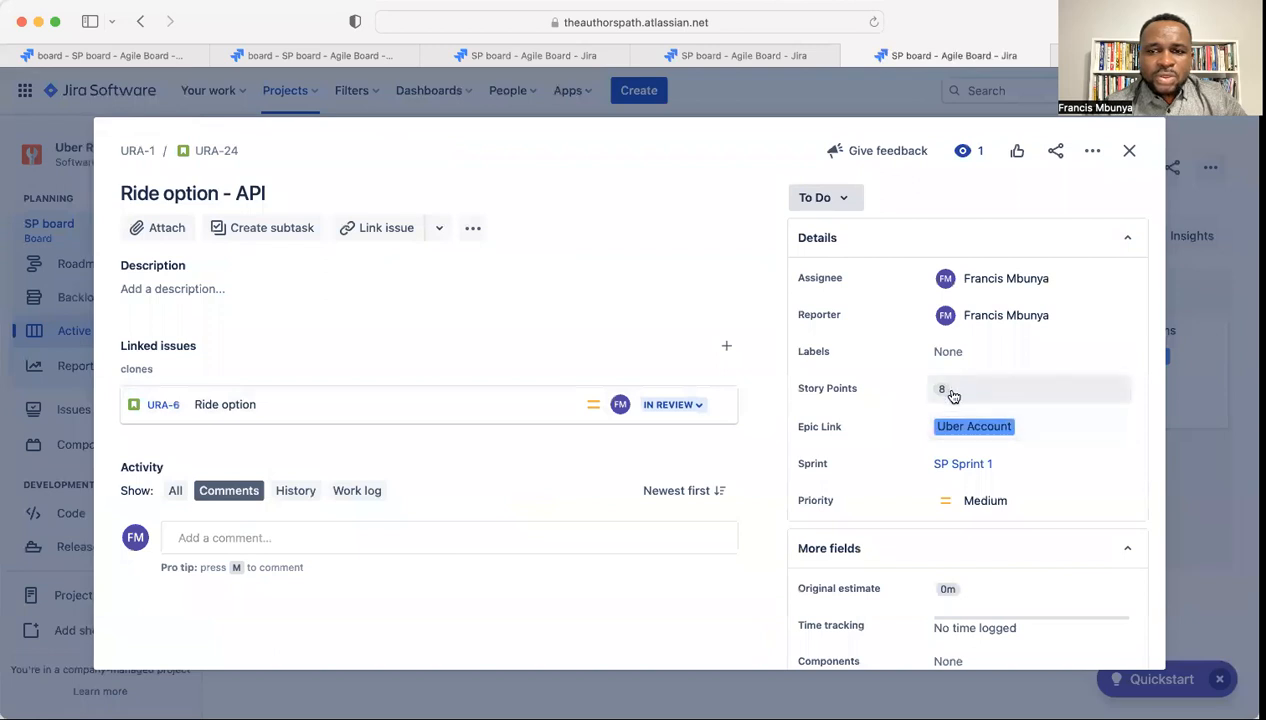
left_click(948, 393)
key("BackSpace")
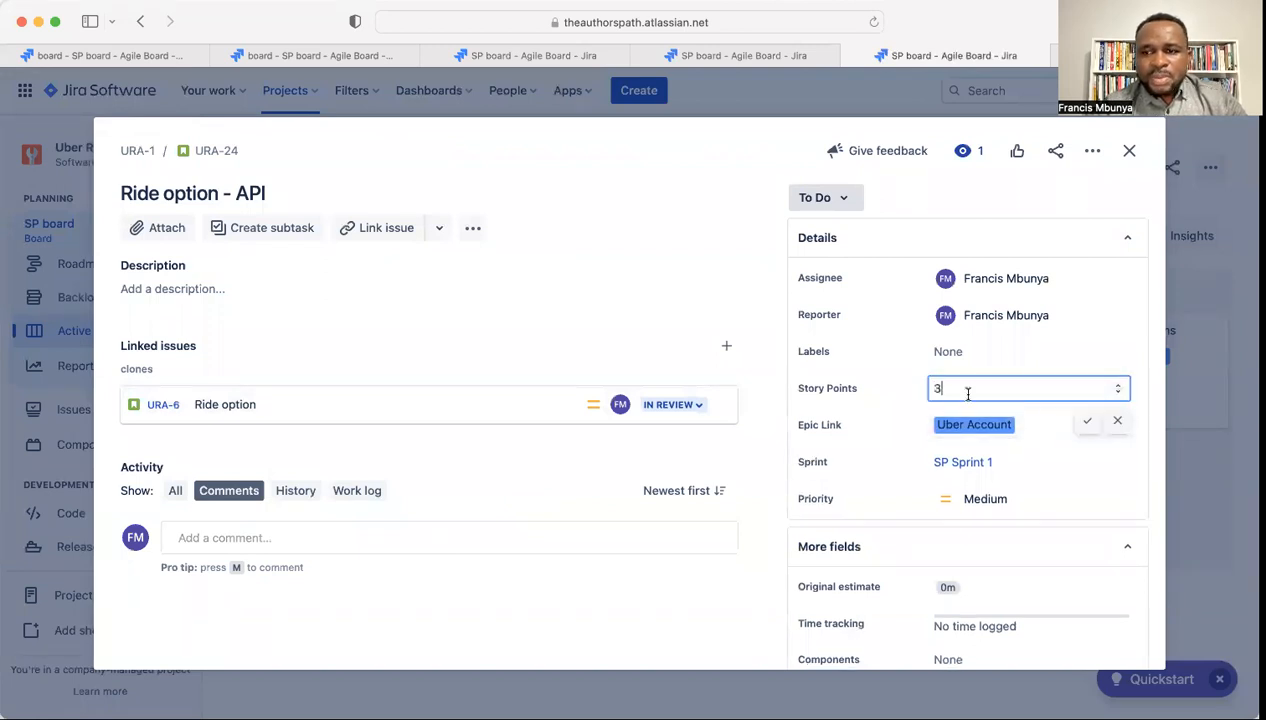
left_click(1089, 421)
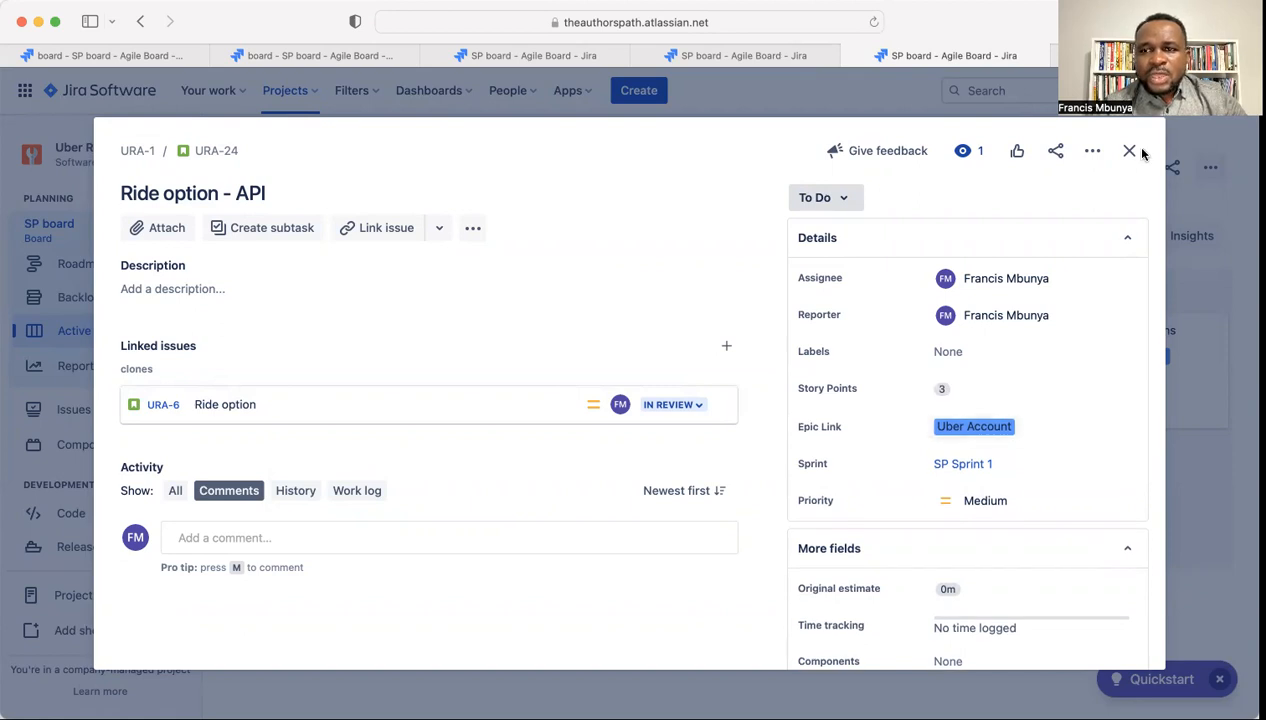
scroll(1022, 366, "down", 3)
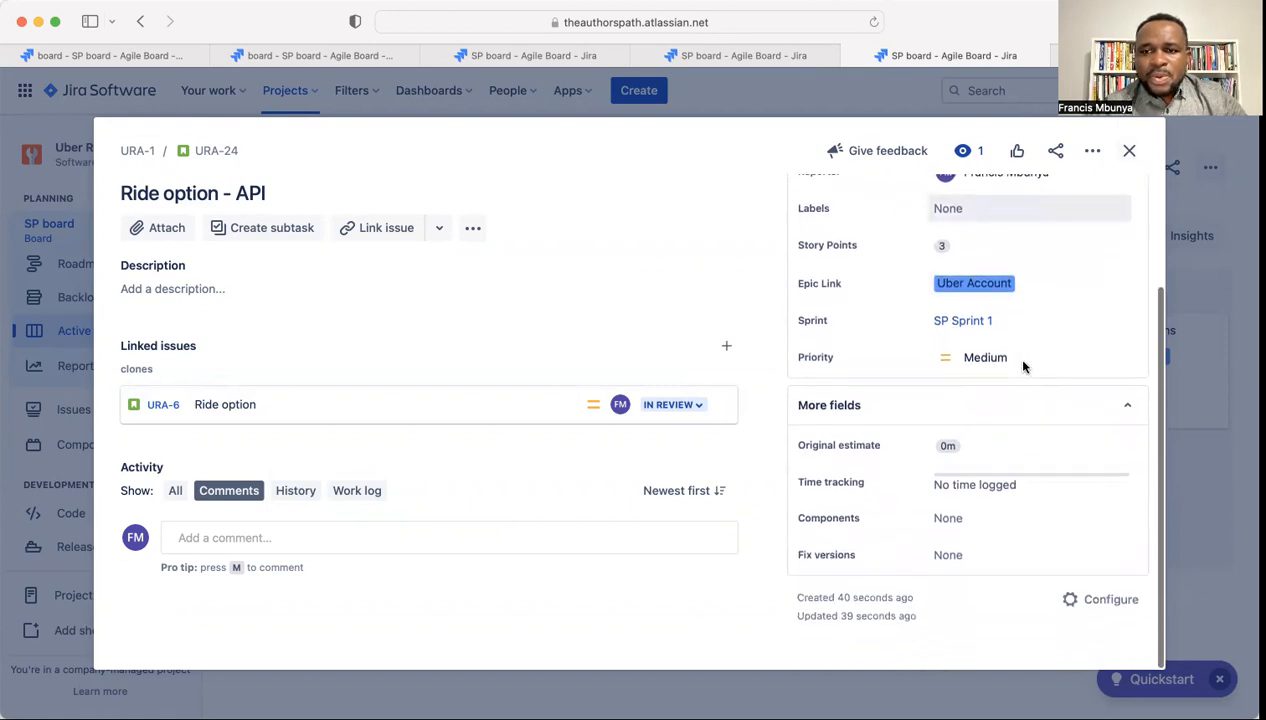
scroll(1022, 366, "up", 4)
scroll(1022, 367, "down", 1)
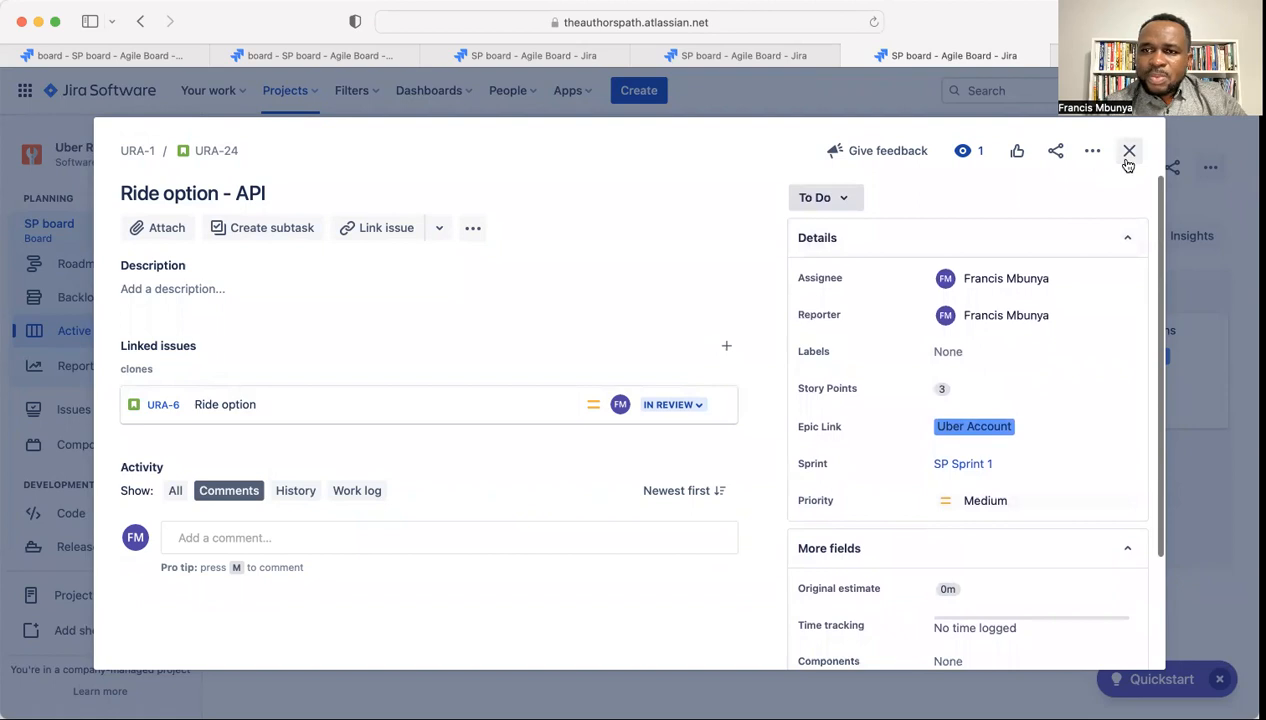
left_click(1129, 152)
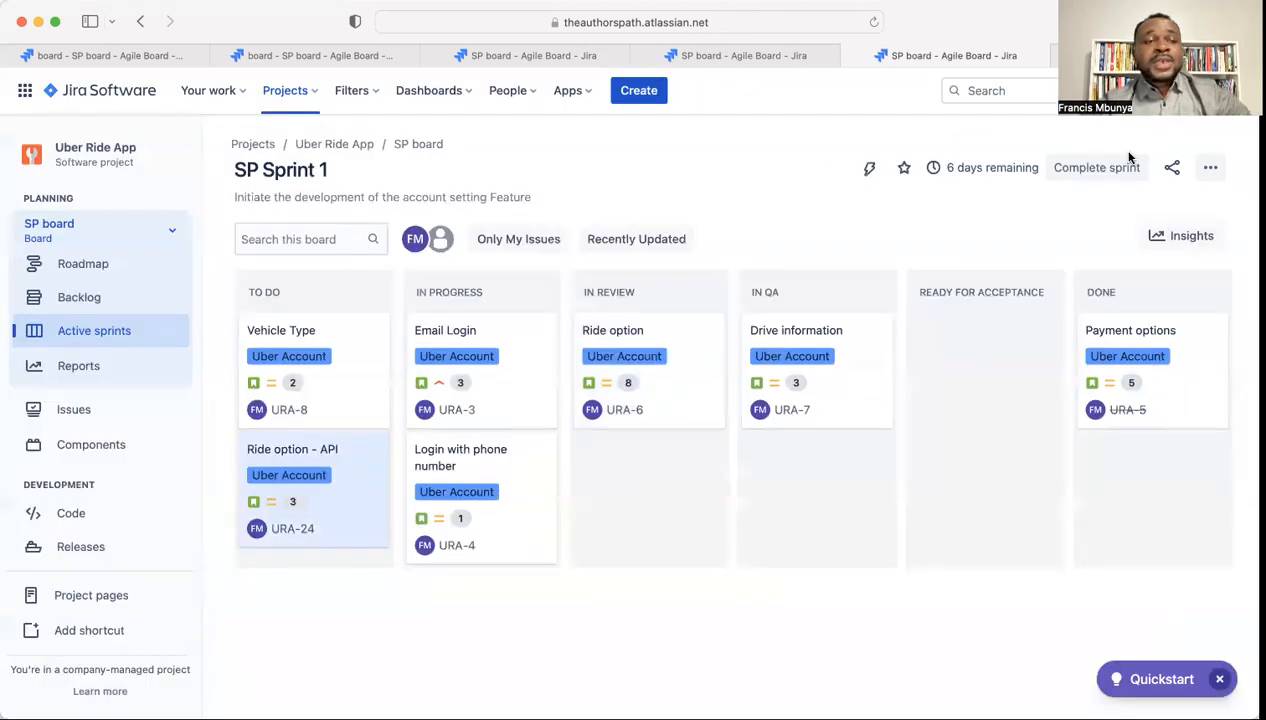